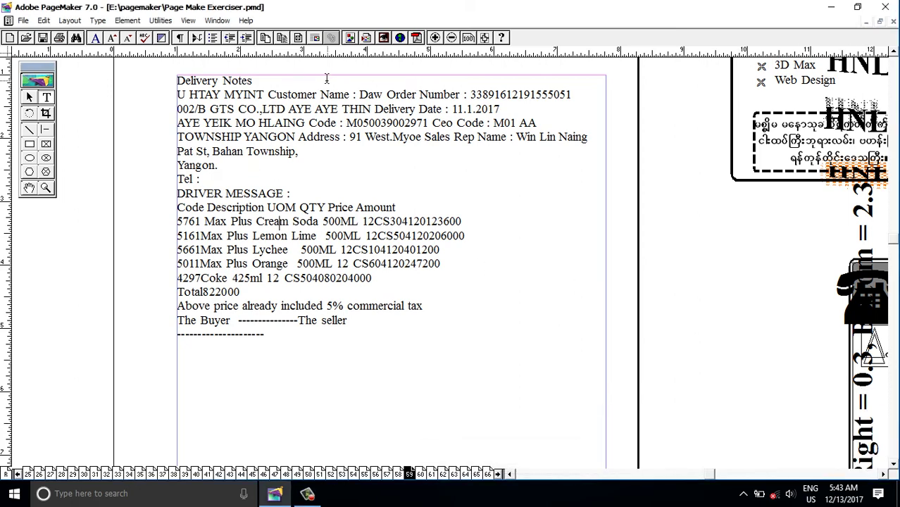
Step: Review the Delivery Notes heading, customer name, order number, company and Delivery Date lines
{"action": "mouse_move", "coordinate": [252, 80]}
{"action": "left_mouse_down"}
{"action": "mouse_move", "coordinate": [170, 64]}
{"action": "mouse_move", "coordinate": [223, 95]}
{"action": "mouse_move", "coordinate": [264, 95]}
{"action": "left_mouse_up"}
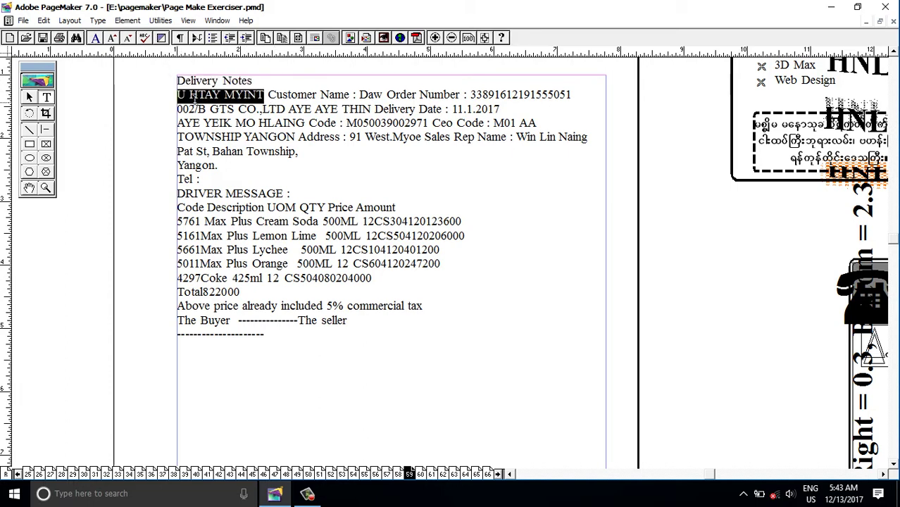
{"action": "left_click_drag", "start_coordinate": [177, 94], "coordinate": [186, 94]}
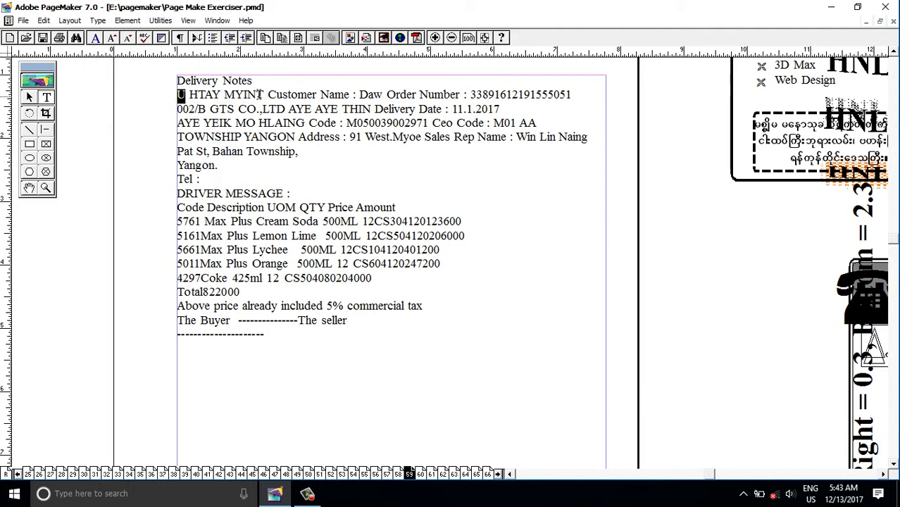
{"action": "left_click_drag", "start_coordinate": [267, 94], "coordinate": [359, 91]}
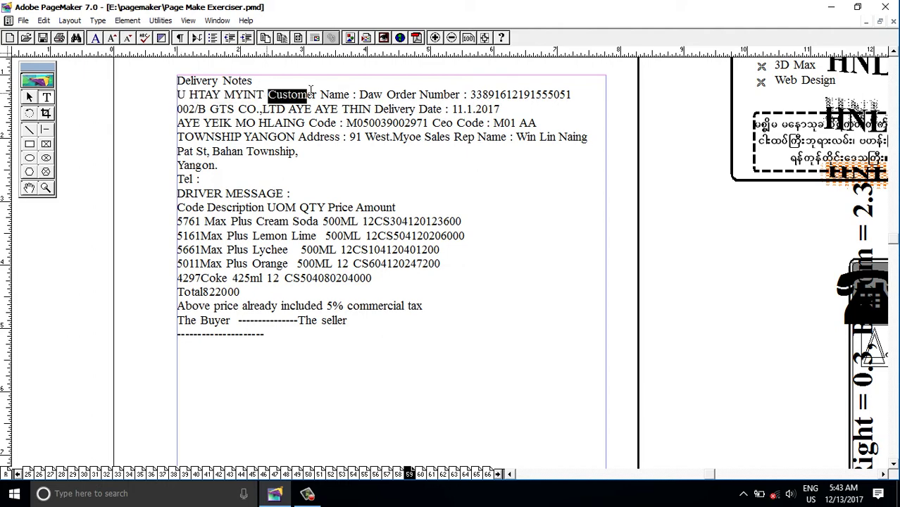
{"action": "left_click", "coordinate": [359, 92]}
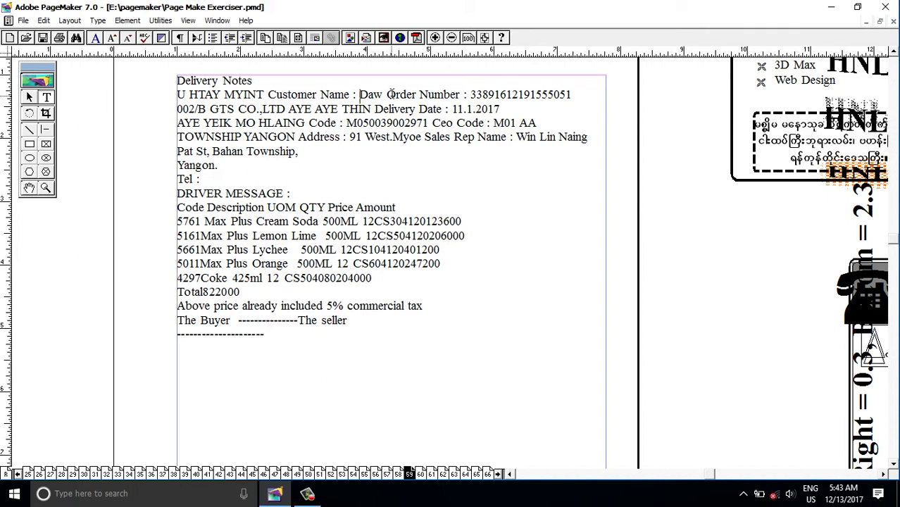
{"action": "left_click_drag", "start_coordinate": [466, 95], "coordinate": [505, 94]}
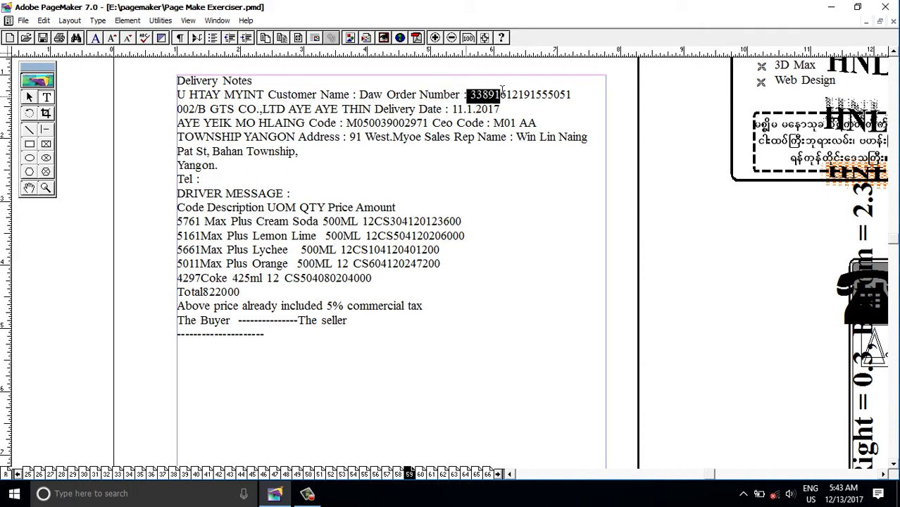
{"action": "left_click_drag", "start_coordinate": [195, 108], "coordinate": [269, 109]}
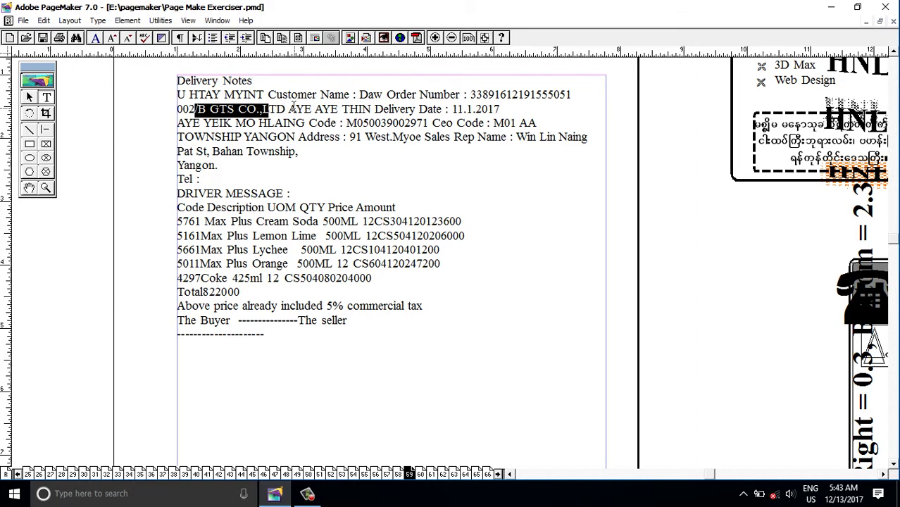
{"action": "left_click_drag", "start_coordinate": [287, 109], "coordinate": [371, 109]}
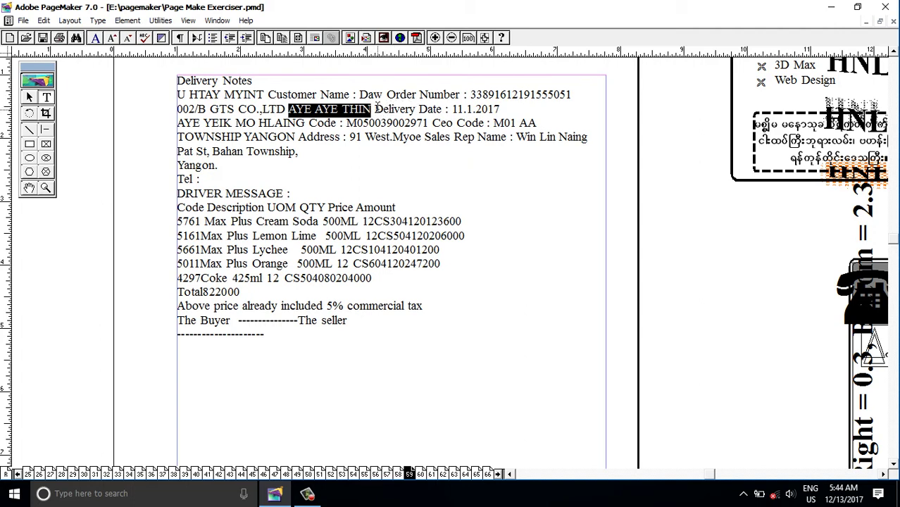
{"action": "left_click_drag", "start_coordinate": [381, 110], "coordinate": [517, 109]}
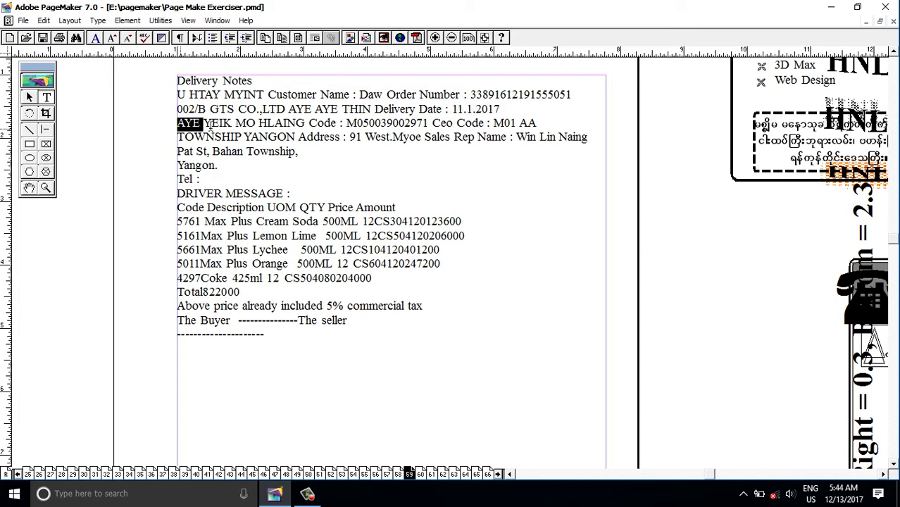
Step: Review the code, address, Tel, driver message and item rows, then fit the page in the window
{"action": "left_click_drag", "start_coordinate": [181, 126], "coordinate": [311, 110]}
{"action": "mouse_move", "coordinate": [232, 137]}
{"action": "left_mouse_down"}
{"action": "mouse_move", "coordinate": [365, 127]}
{"action": "mouse_move", "coordinate": [483, 149]}
{"action": "left_mouse_up"}
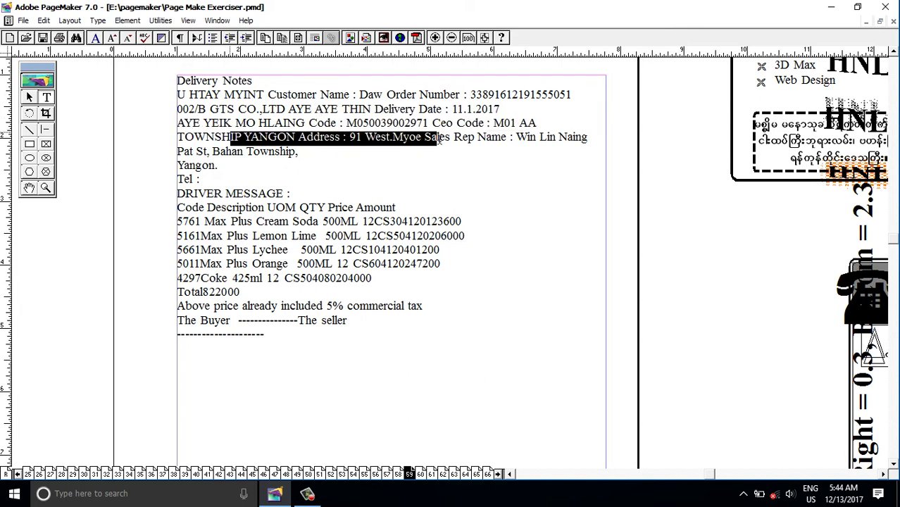
{"action": "left_click", "coordinate": [174, 165]}
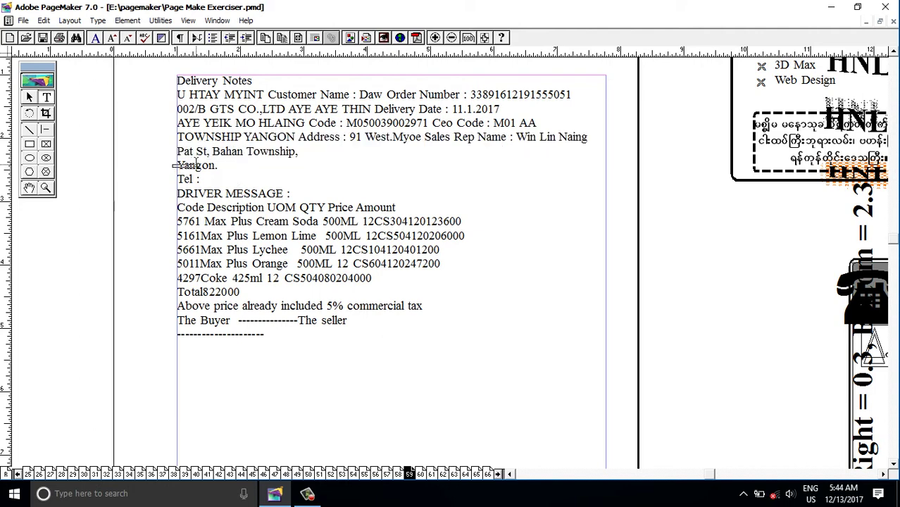
{"action": "left_click_drag", "start_coordinate": [183, 180], "coordinate": [281, 194]}
{"action": "left_click", "coordinate": [217, 209]}
{"action": "mouse_move", "coordinate": [216, 209]}
{"action": "left_mouse_down"}
{"action": "mouse_move", "coordinate": [352, 250]}
{"action": "mouse_move", "coordinate": [297, 264]}
{"action": "left_mouse_up"}
{"action": "left_click", "coordinate": [330, 303]}
{"action": "left_click_drag", "start_coordinate": [182, 94], "coordinate": [264, 95]}
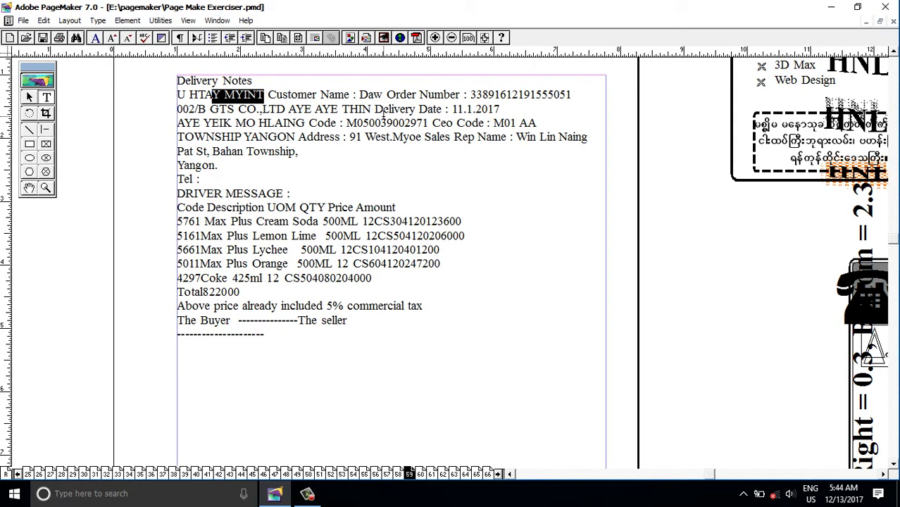
{"action": "key", "text": "ctrl+0"}
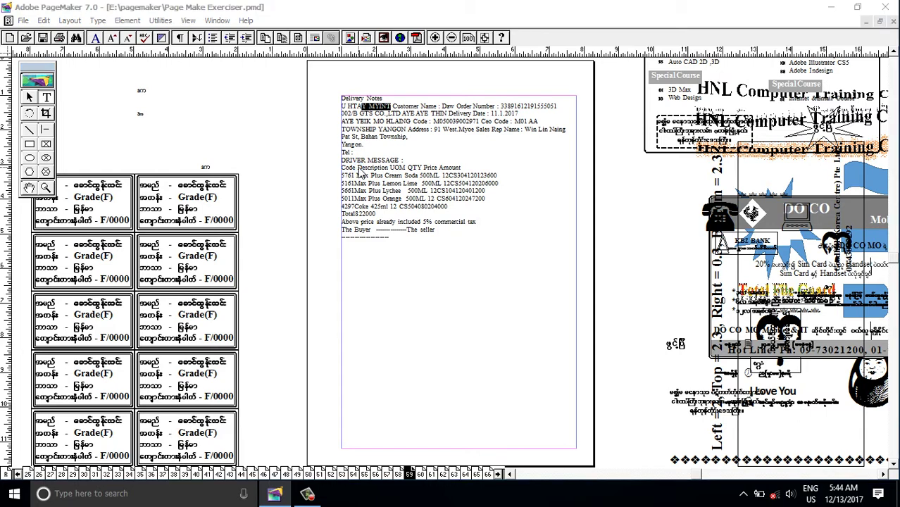
Step: Set the page to A4 Wide (landscape) with 0.3-inch left, right, top and bottom margins
{"action": "key", "text": "ctrl+shift+p"}
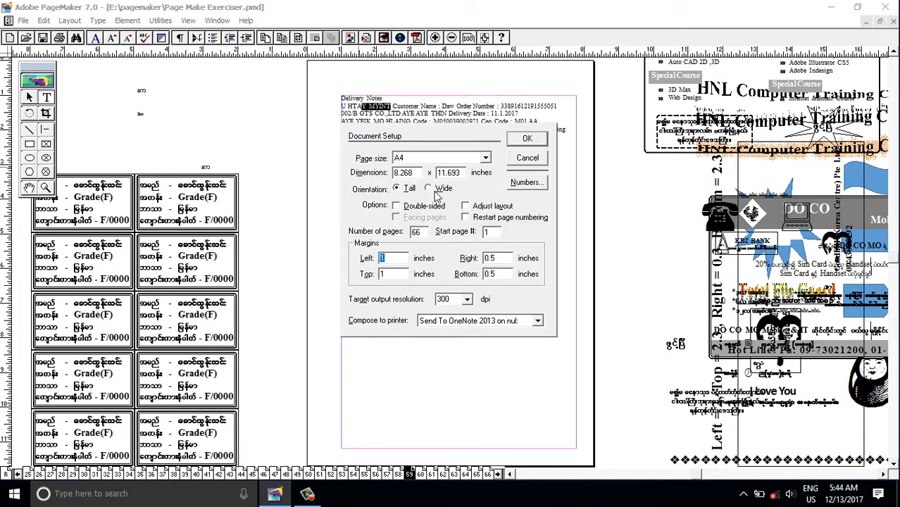
{"action": "left_click", "coordinate": [437, 159]}
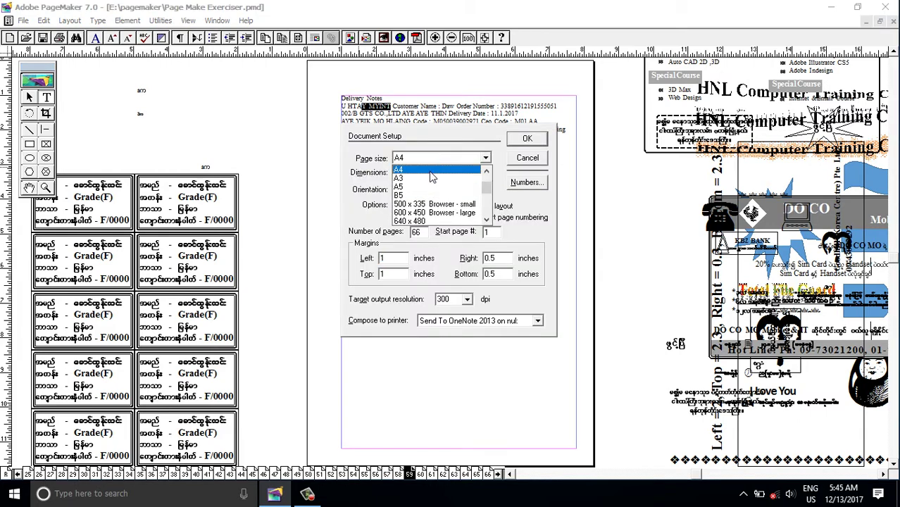
{"action": "left_click", "coordinate": [431, 176]}
{"action": "left_click", "coordinate": [429, 189]}
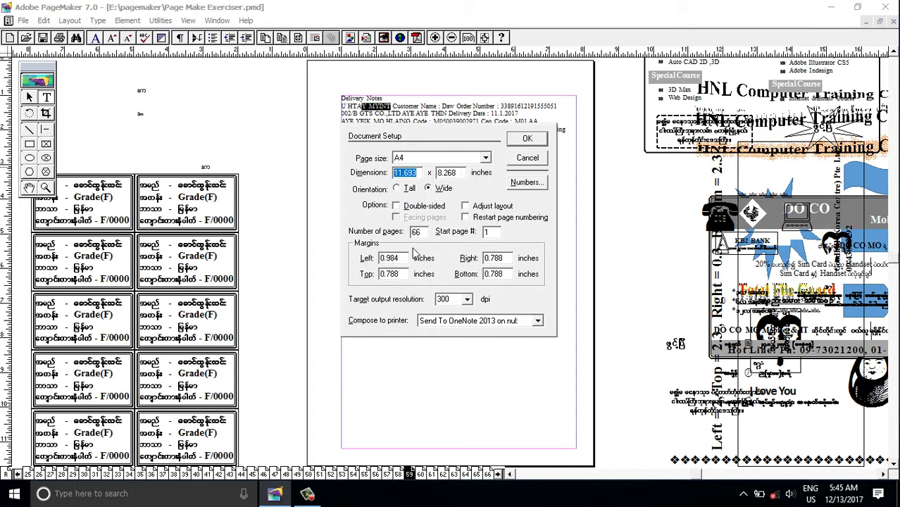
{"action": "left_click_drag", "start_coordinate": [408, 258], "coordinate": [303, 255]}
{"action": "type", "text": "0.3"}
{"action": "key", "text": "Tab"}
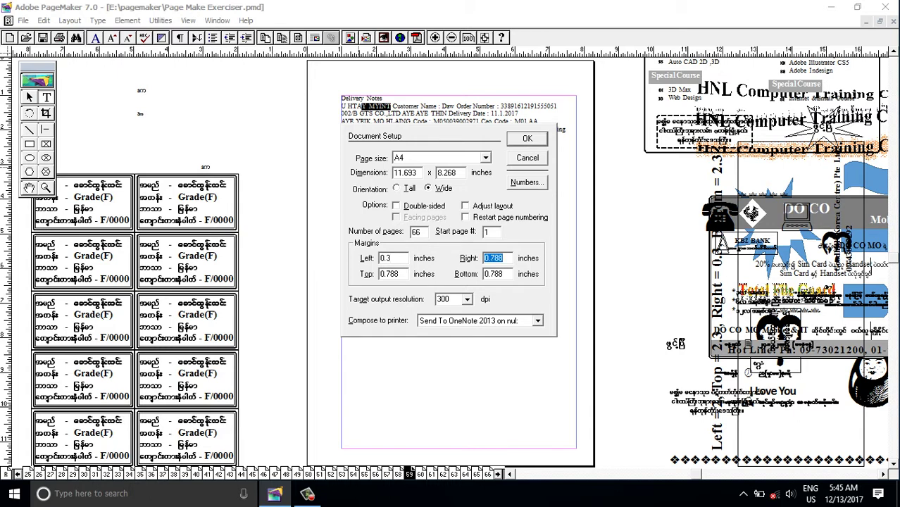
{"action": "type", "text": "0.3"}
{"action": "key", "text": "Tab"}
{"action": "type", "text": "0.3"}
{"action": "key", "text": "Tab"}
{"action": "type", "text": "0"}
{"action": "key", "text": "Return"}
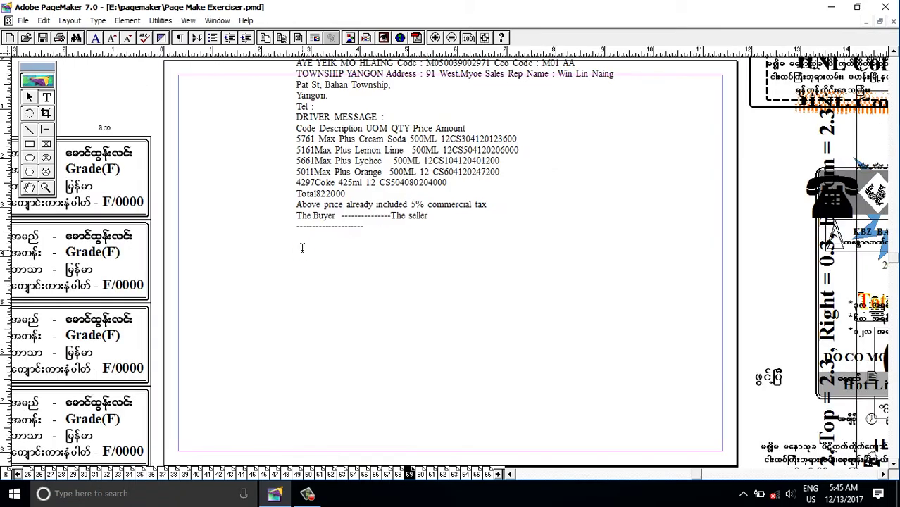
Step: Move the Delivery Notes text block to the top-left margin corner and narrow it slightly
{"action": "left_click_drag", "start_coordinate": [351, 182], "coordinate": [285, 234]}
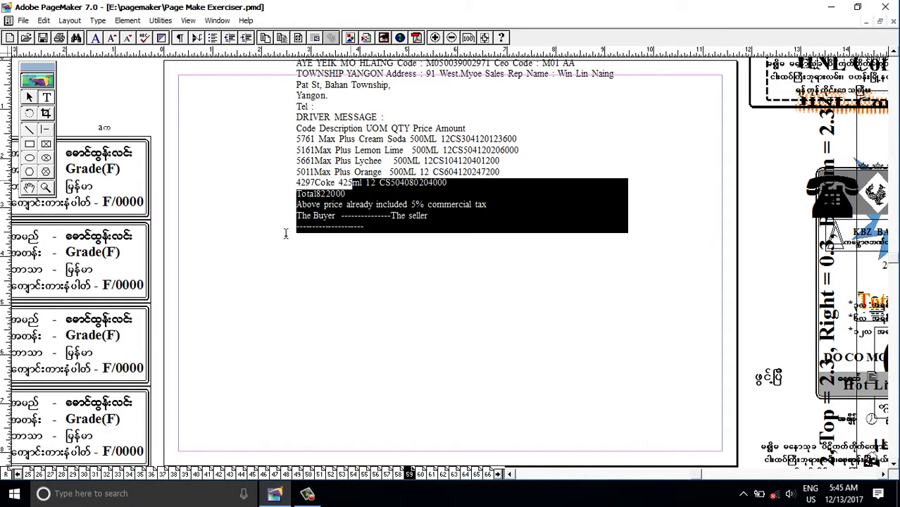
{"action": "left_click", "coordinate": [29, 96]}
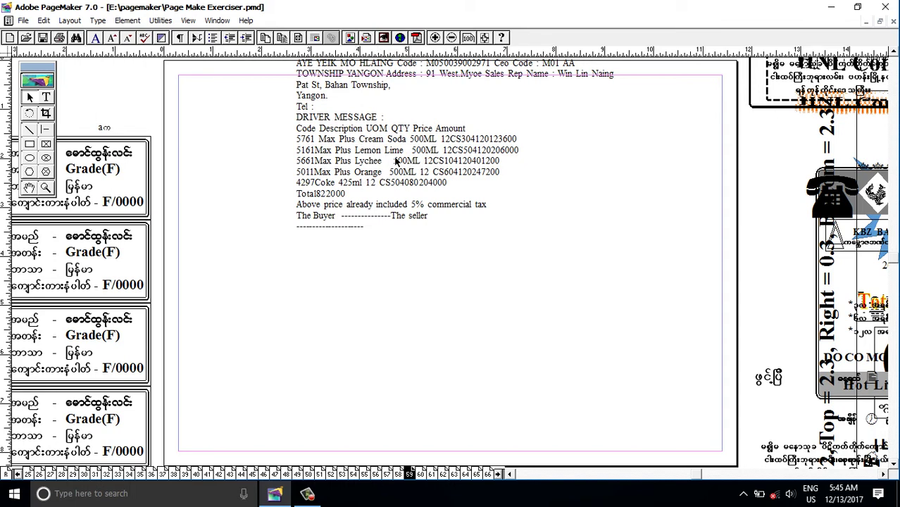
{"action": "mouse_move", "coordinate": [397, 162]}
{"action": "left_mouse_down"}
{"action": "mouse_move", "coordinate": [354, 234]}
{"action": "mouse_move", "coordinate": [320, 206]}
{"action": "mouse_move", "coordinate": [300, 208]}
{"action": "left_mouse_up"}
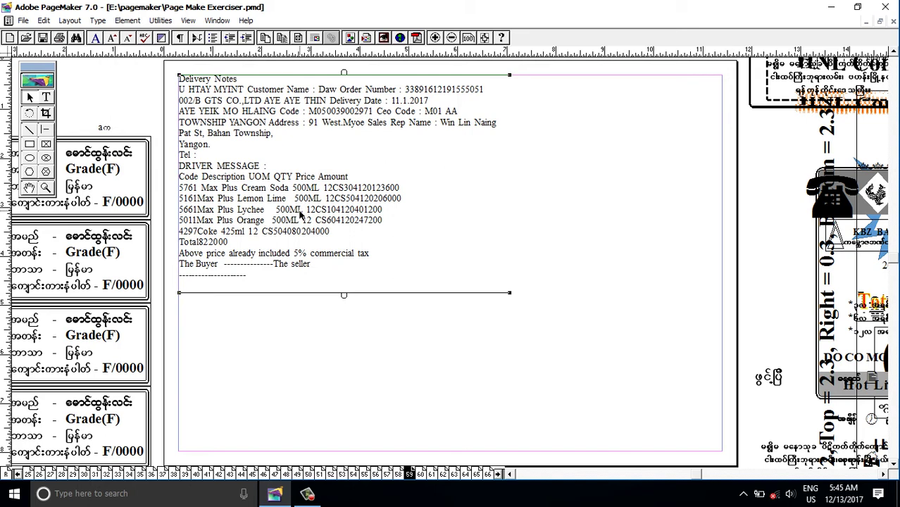
{"action": "left_click_drag", "start_coordinate": [510, 292], "coordinate": [506, 293]}
{"action": "key", "text": "ctrl+shift+p"}
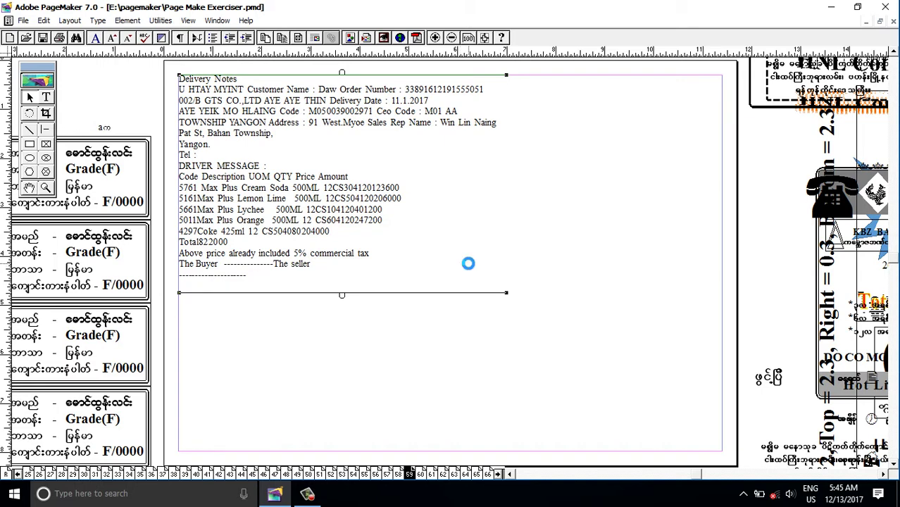
Step: Switch the page to Tall, move the text block to the top and widen it to the right margin
{"action": "left_click", "coordinate": [408, 190]}
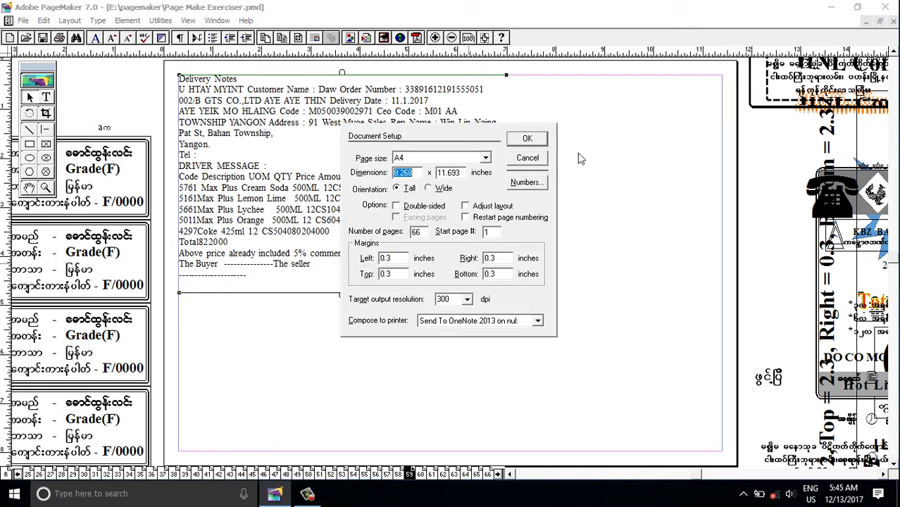
{"action": "left_click", "coordinate": [532, 141]}
{"action": "left_click_drag", "start_coordinate": [486, 151], "coordinate": [467, 114]}
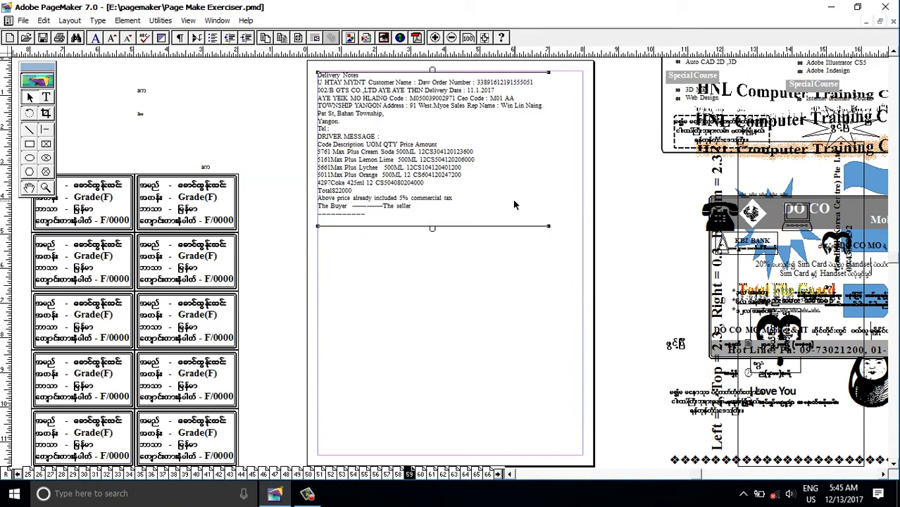
{"action": "key", "text": "ctrl+shift+p"}
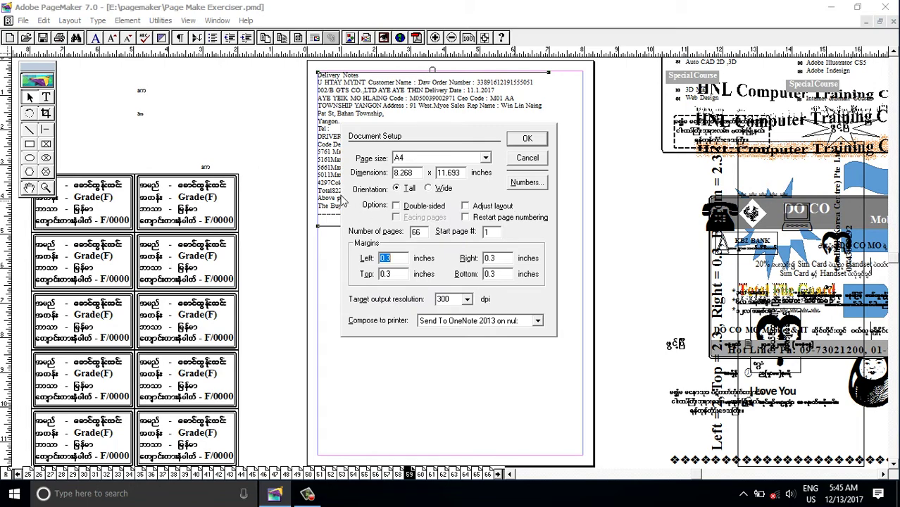
{"action": "left_click", "coordinate": [527, 139]}
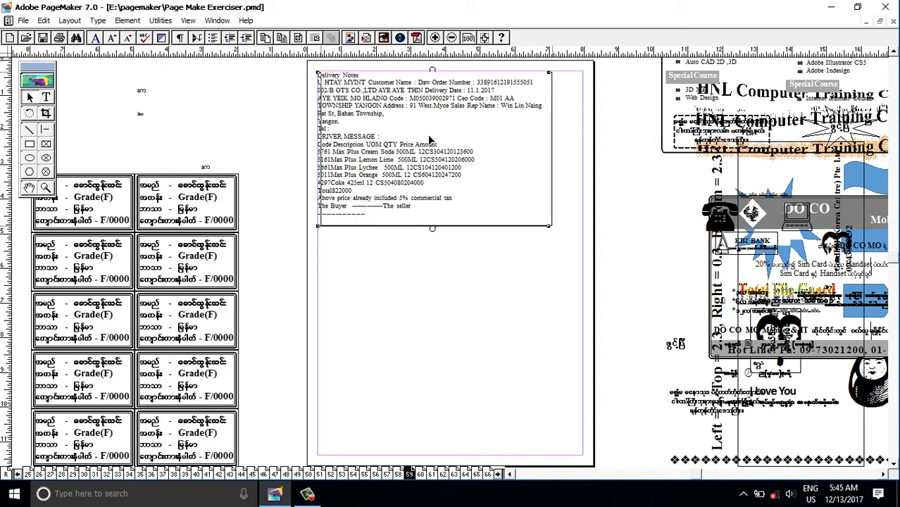
{"action": "mouse_move", "coordinate": [551, 228]}
{"action": "left_mouse_down"}
{"action": "mouse_move", "coordinate": [580, 228]}
{"action": "mouse_move", "coordinate": [583, 238]}
{"action": "left_mouse_up"}
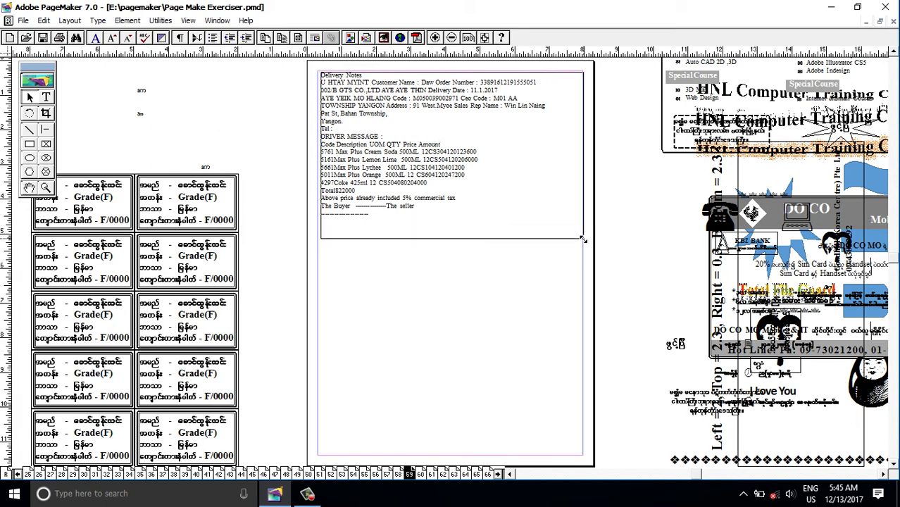
{"action": "left_click", "coordinate": [512, 271]}
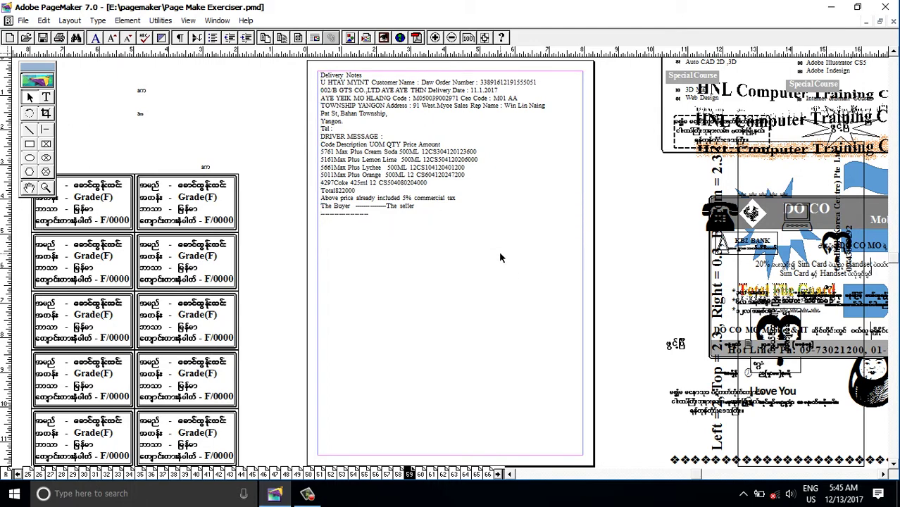
{"action": "left_click", "coordinate": [160, 20]}
{"action": "mouse_move", "coordinate": [180, 36]}
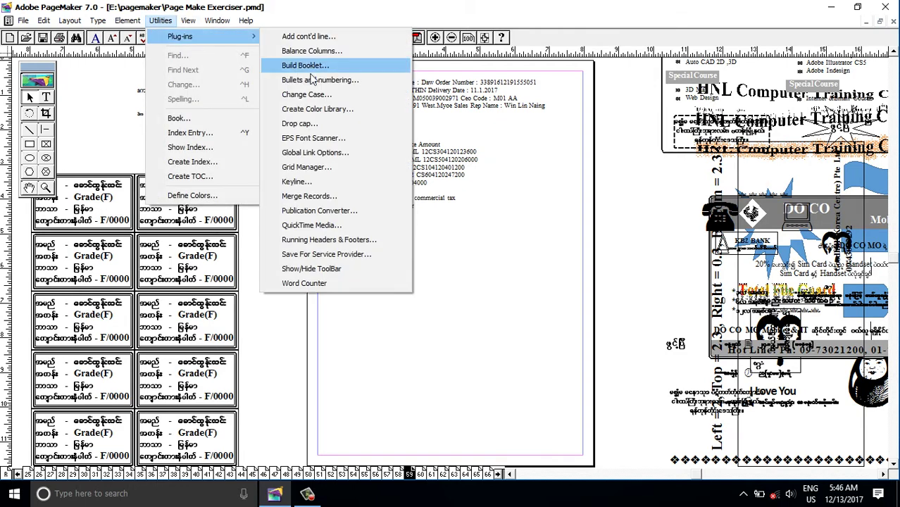
Step: Add Grid Manager ruler guides with 2 rows and a 0.6 in row gutter
{"action": "left_click", "coordinate": [315, 167]}
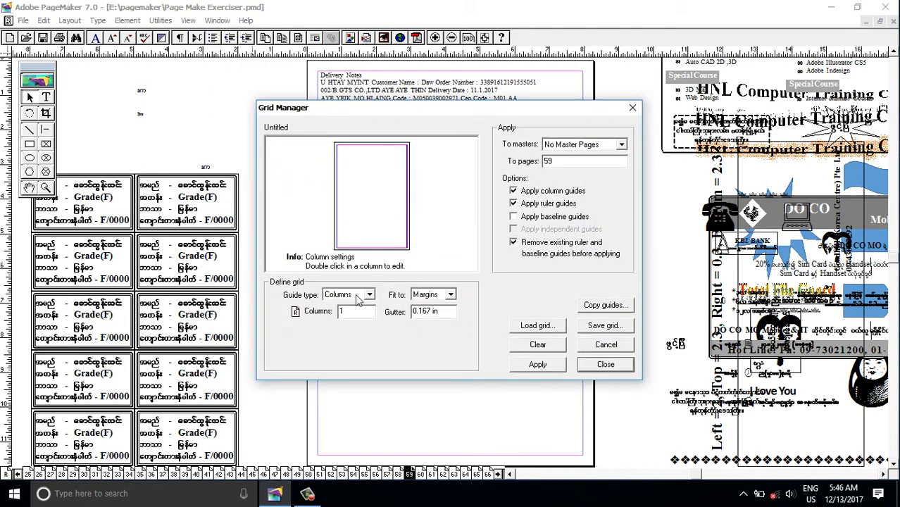
{"action": "left_click", "coordinate": [355, 294]}
{"action": "left_click", "coordinate": [352, 316]}
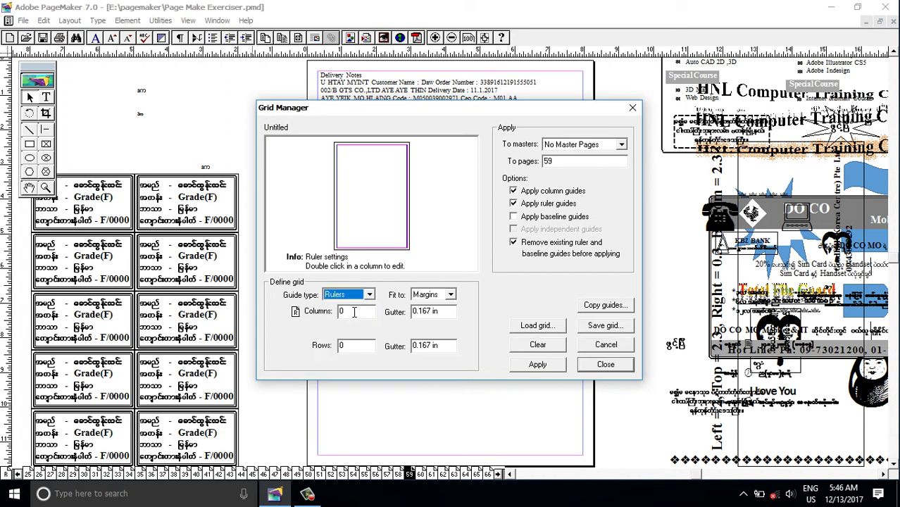
{"action": "left_click", "coordinate": [362, 311]}
{"action": "left_click_drag", "start_coordinate": [440, 311], "coordinate": [412, 311]}
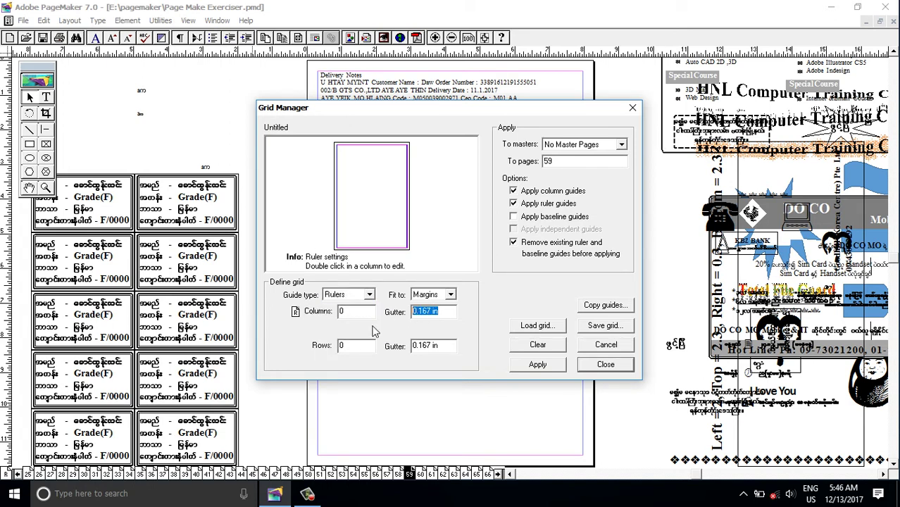
{"action": "type", "text": "0"}
{"action": "type", "text": "2"}
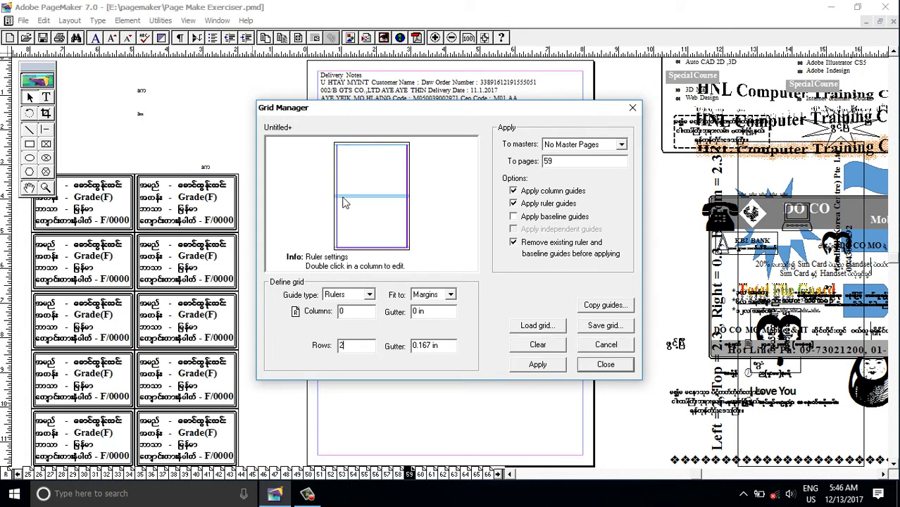
{"action": "left_click_drag", "start_coordinate": [444, 345], "coordinate": [413, 344]}
{"action": "type", "text": "0.6"}
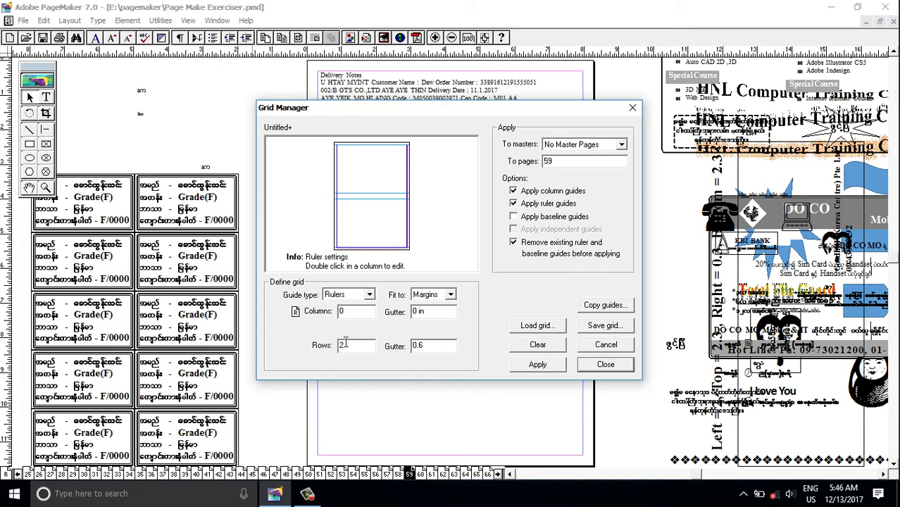
{"action": "left_click", "coordinate": [535, 364]}
{"action": "left_click", "coordinate": [602, 364]}
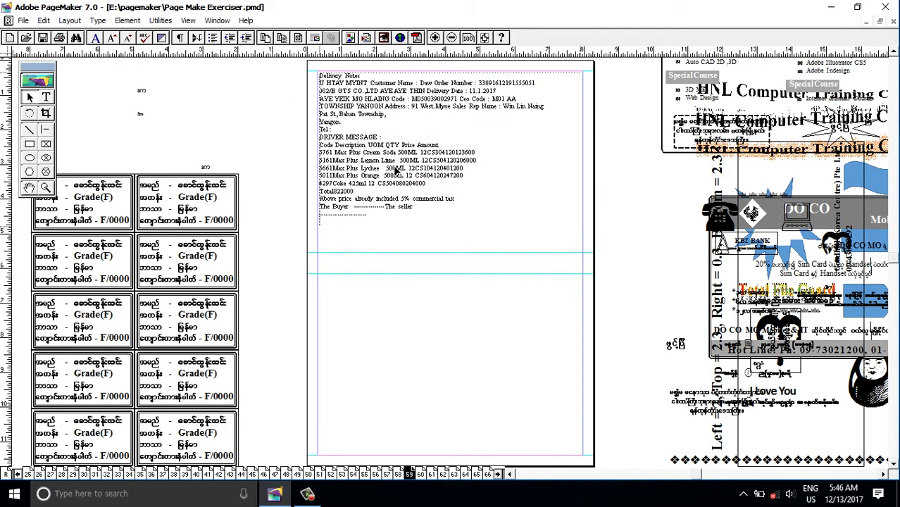
Step: Resize the Delivery Notes text block, then put the text cursor in it and zoom in
{"action": "left_click", "coordinate": [394, 170]}
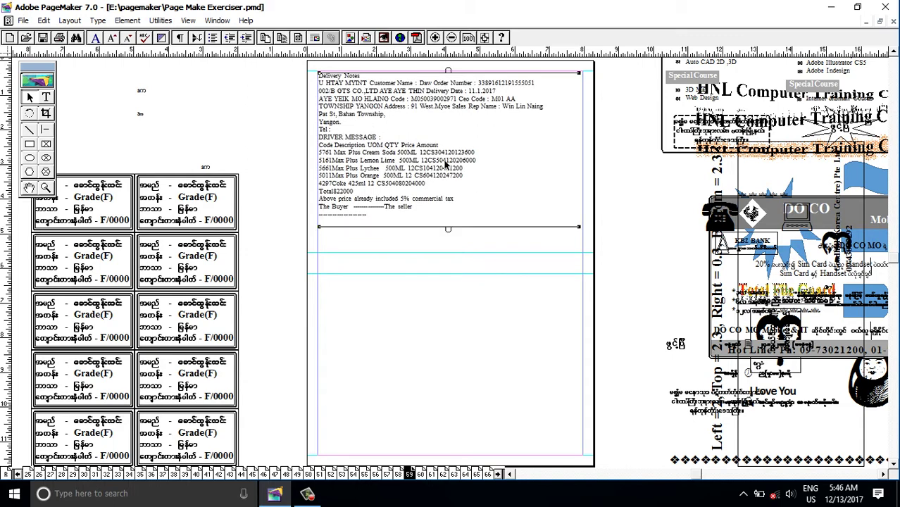
{"action": "left_click_drag", "start_coordinate": [579, 226], "coordinate": [582, 230]}
{"action": "left_click", "coordinate": [46, 97]}
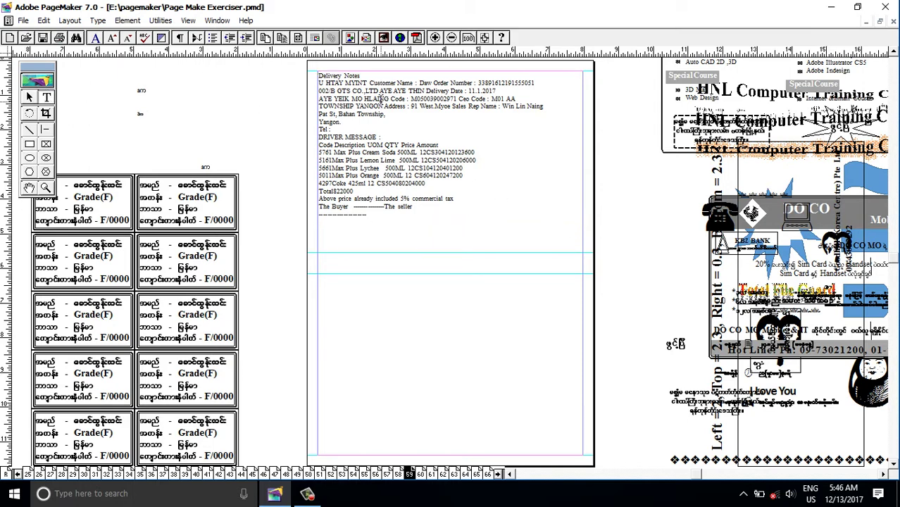
{"action": "left_click", "coordinate": [380, 99]}
{"action": "key", "text": "ctrl+2"}
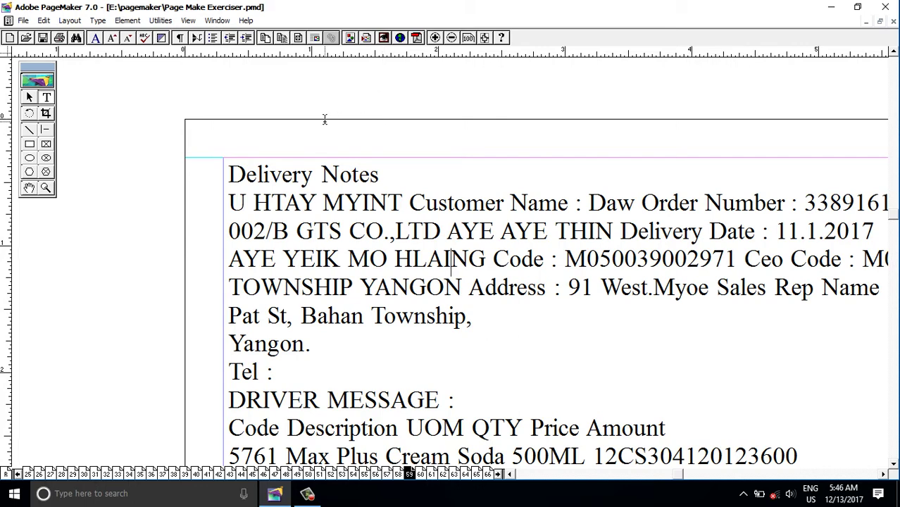
Step: Tab the header fields apart, pushing Address over to the next tab stop
{"action": "left_click", "coordinate": [410, 204]}
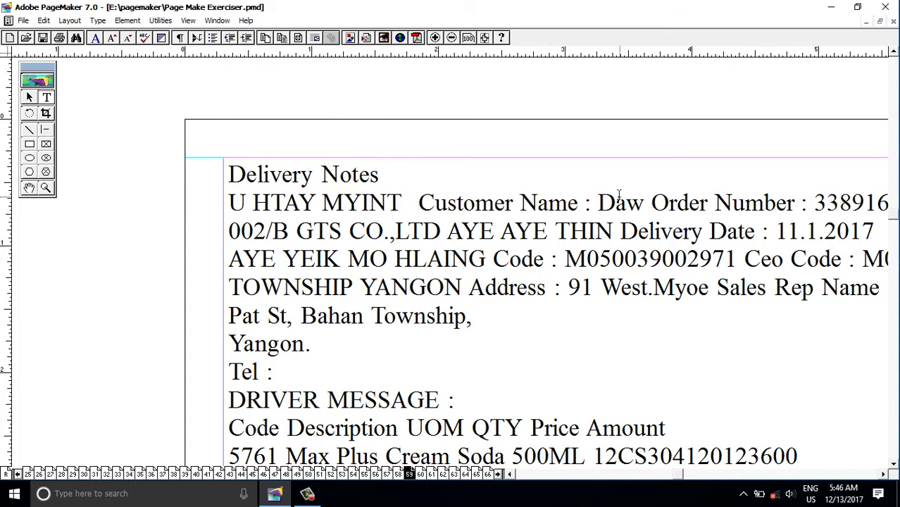
{"action": "left_click", "coordinate": [652, 203]}
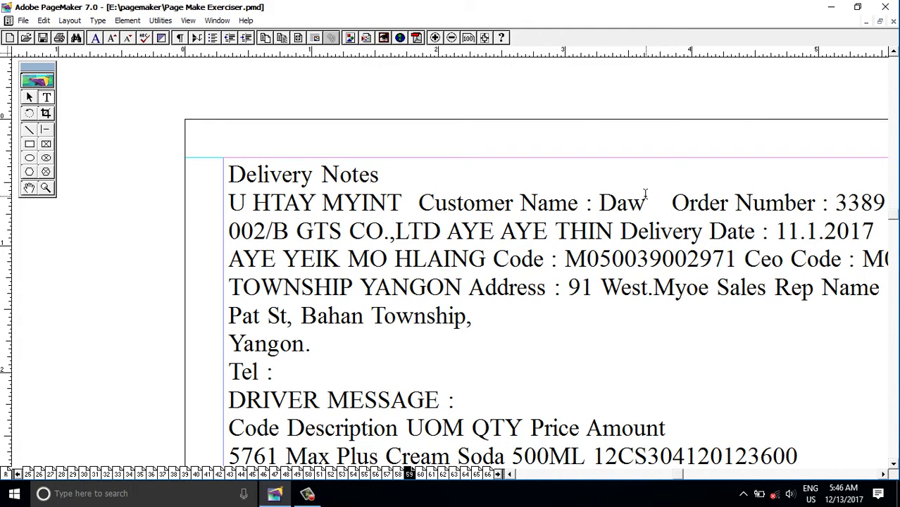
{"action": "left_click", "coordinate": [449, 234]}
{"action": "left_click", "coordinate": [491, 258]}
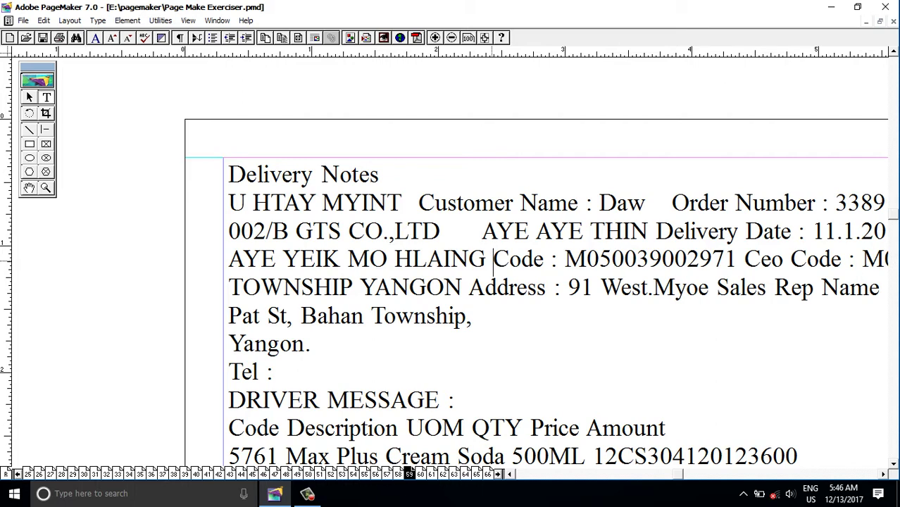
{"action": "left_click", "coordinate": [475, 287]}
{"action": "key", "text": "Tab"}
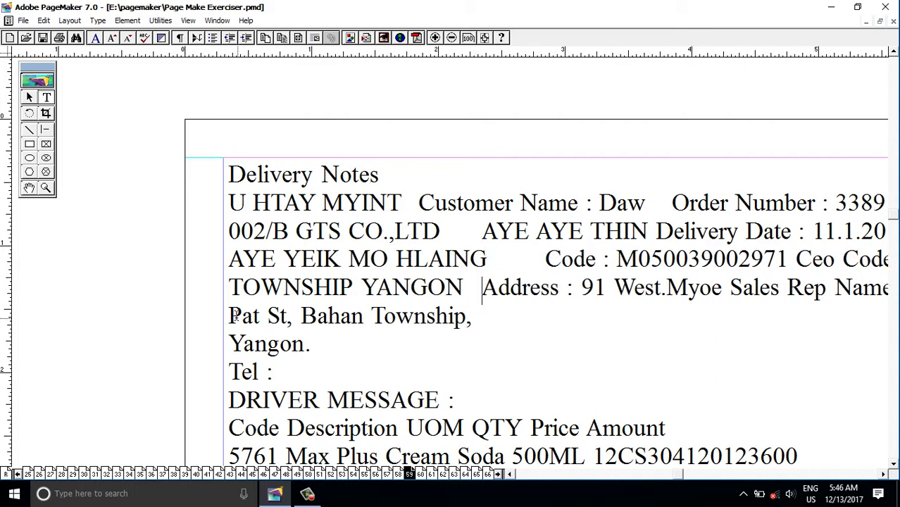
Step: Indent the street, Yangon and Tel address lines to the tab stop
{"action": "left_click", "coordinate": [233, 317]}
{"action": "key", "text": "Tab"}
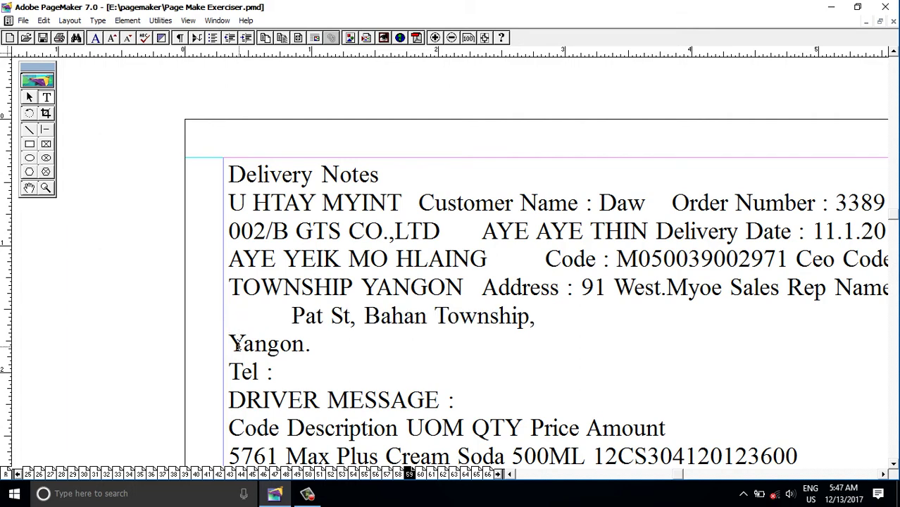
{"action": "left_click", "coordinate": [232, 344]}
{"action": "key", "text": "Tab"}
{"action": "left_click", "coordinate": [231, 371]}
{"action": "key", "text": "Tab"}
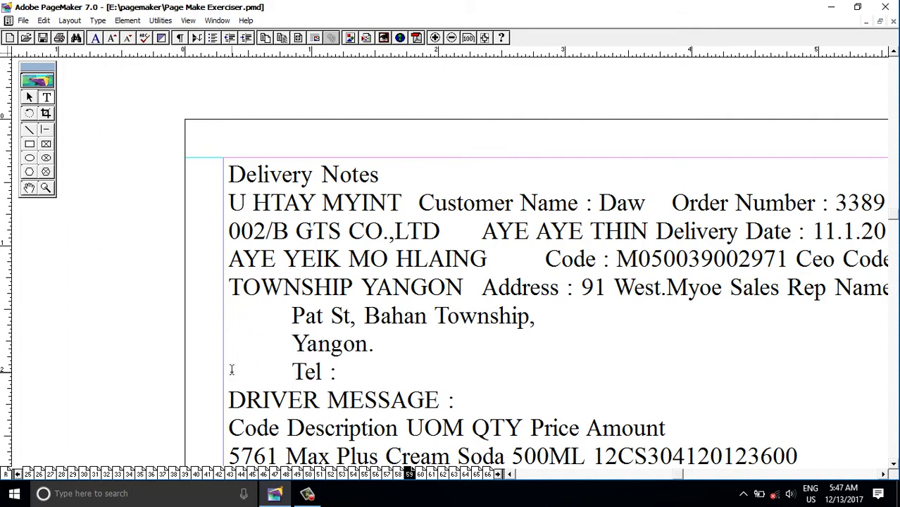
Step: Tab Delivery Date over and widen the spacing before Ceo Code and Sales Rep Name
{"action": "left_click_drag", "start_coordinate": [475, 269], "coordinate": [328, 307]}
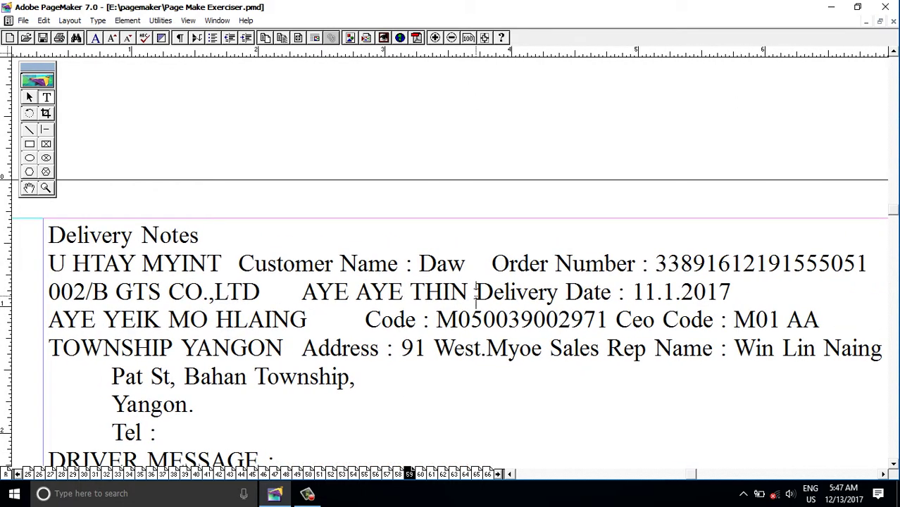
{"action": "key", "text": "Tab"}
{"action": "left_click", "coordinate": [611, 320]}
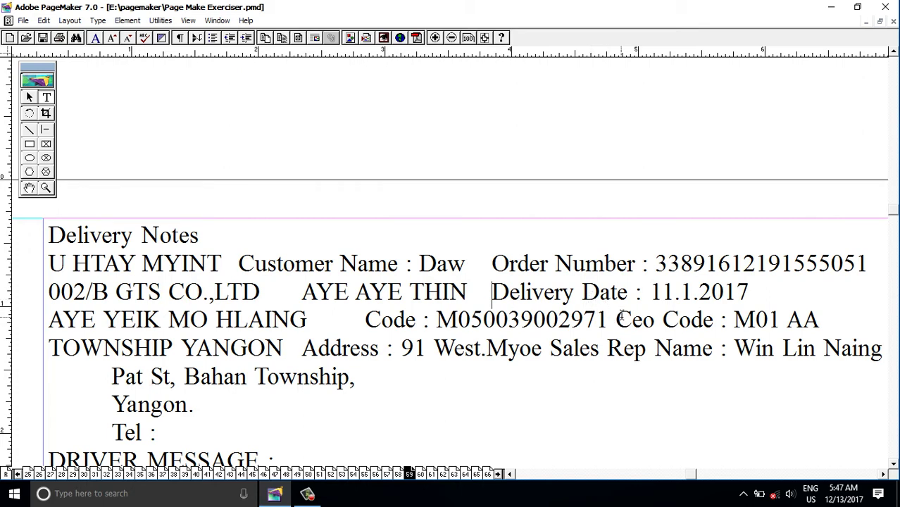
{"action": "left_click", "coordinate": [616, 320]}
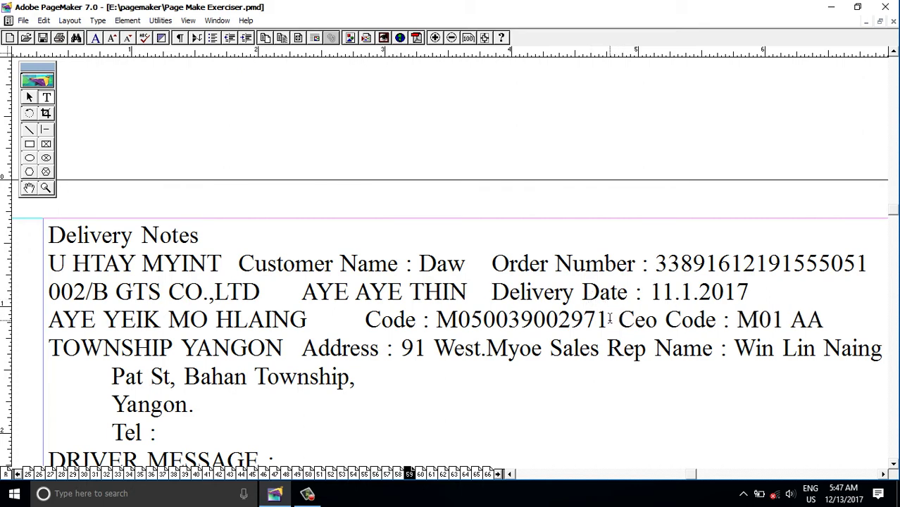
{"action": "left_click", "coordinate": [550, 348]}
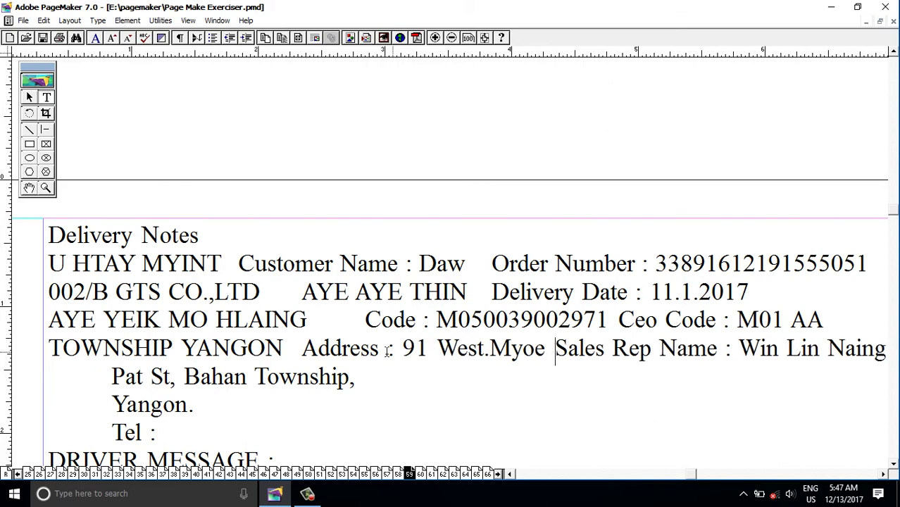
{"action": "left_click_drag", "start_coordinate": [395, 393], "coordinate": [443, 229]}
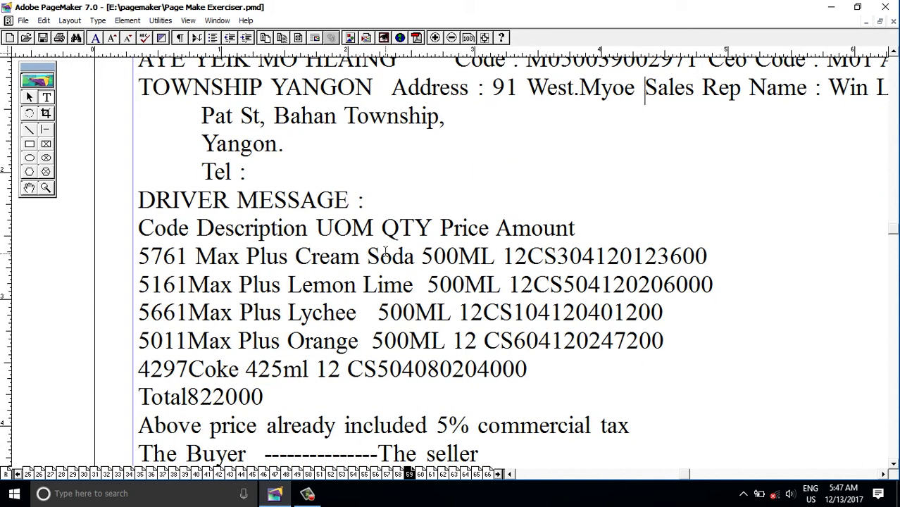
Step: Indent the Code Description header and the 5761, 5161, 5661, 5011 and 4297 rows
{"action": "left_click", "coordinate": [141, 227]}
{"action": "key", "text": "Tab"}
{"action": "left_click", "coordinate": [140, 255]}
{"action": "key", "text": "Tab"}
{"action": "left_click", "coordinate": [140, 283]}
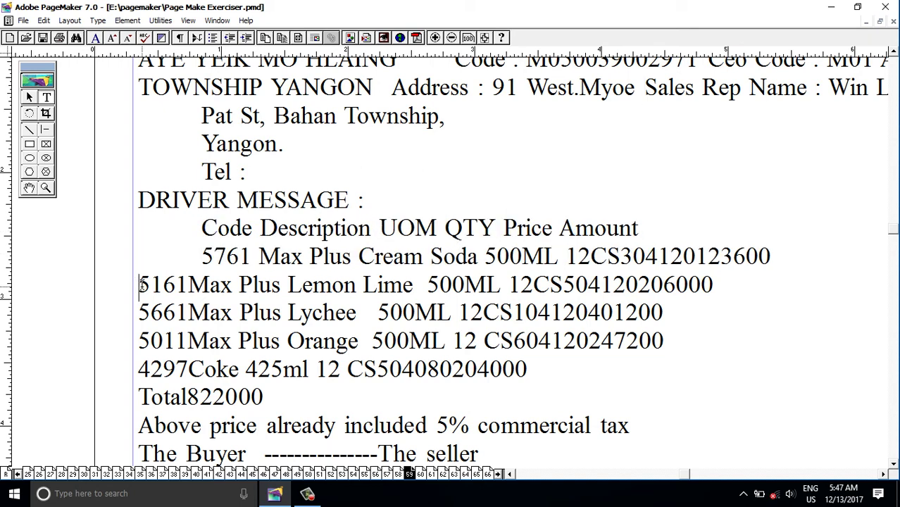
{"action": "key", "text": "Tab"}
{"action": "left_click", "coordinate": [140, 312]}
{"action": "key", "text": "Tab"}
{"action": "left_click", "coordinate": [140, 340]}
{"action": "key", "text": "Tab"}
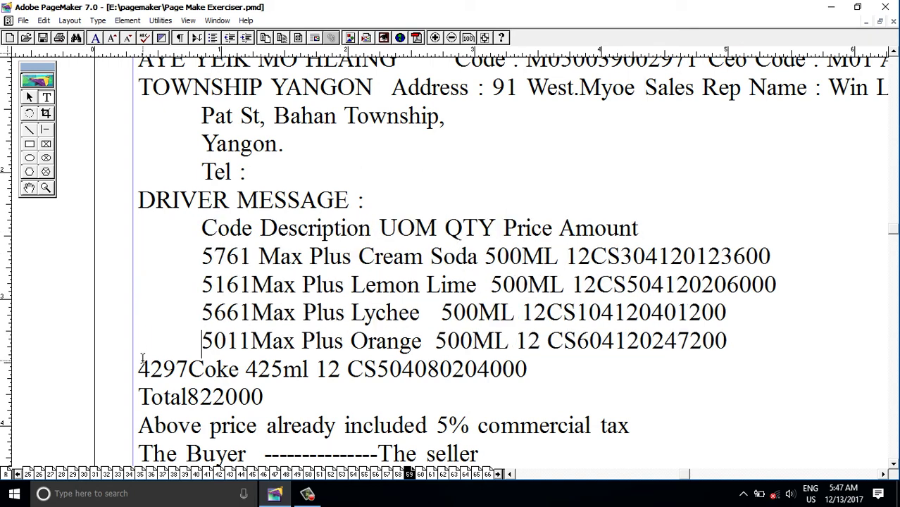
{"action": "left_click", "coordinate": [141, 367]}
{"action": "key", "text": "Tab"}
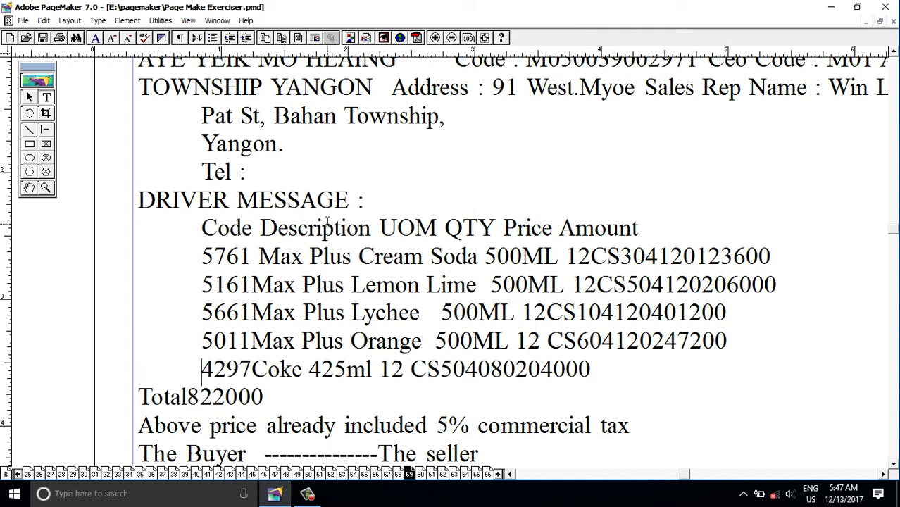
Step: Separate item codes from product names, correct code 5761, and widen the gap before UOM
{"action": "left_click", "coordinate": [260, 228]}
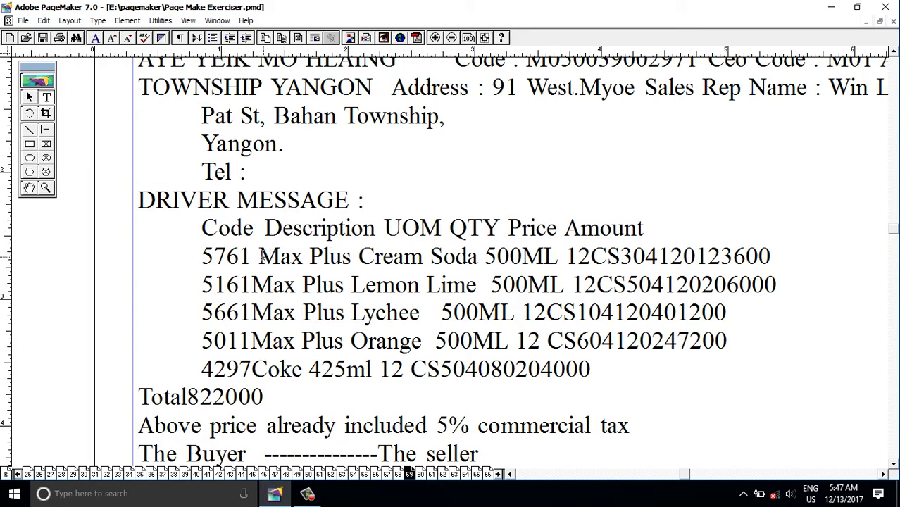
{"action": "left_click", "coordinate": [260, 256]}
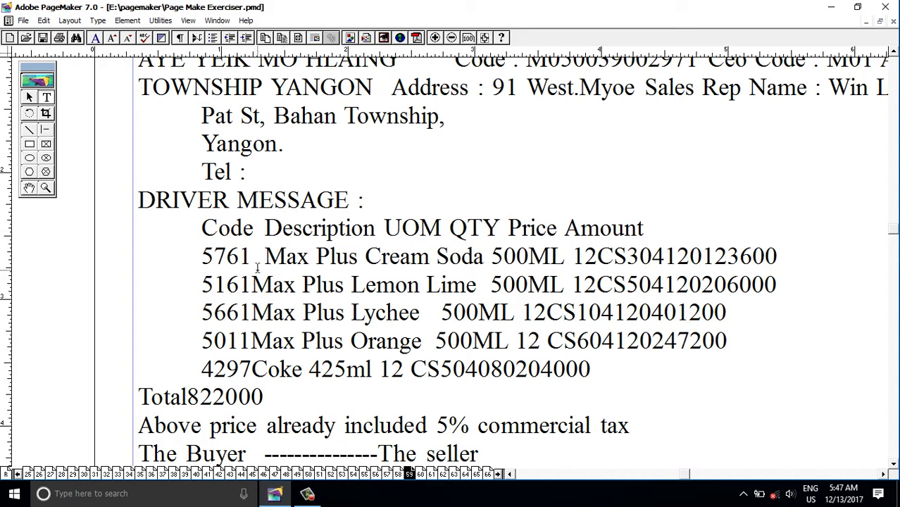
{"action": "key", "text": "BackSpace"}
{"action": "key", "text": "BackSpace"}
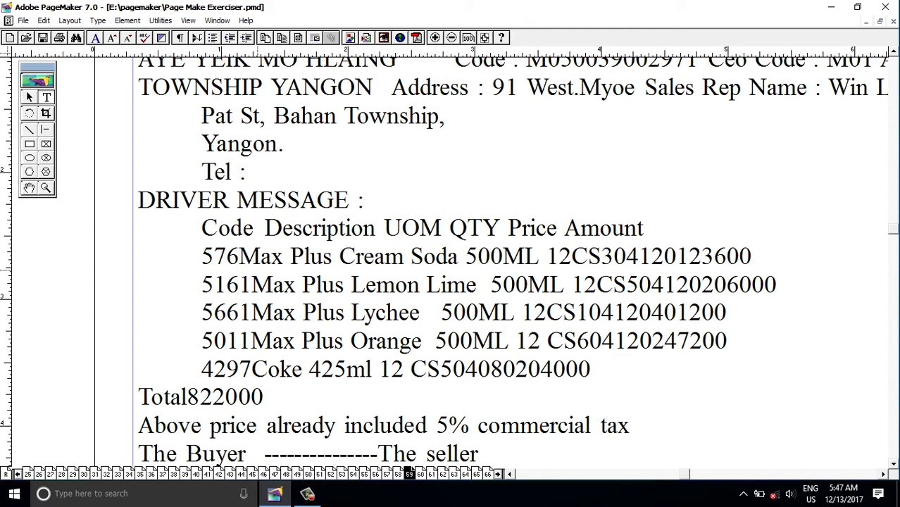
{"action": "type", "text": "1"}
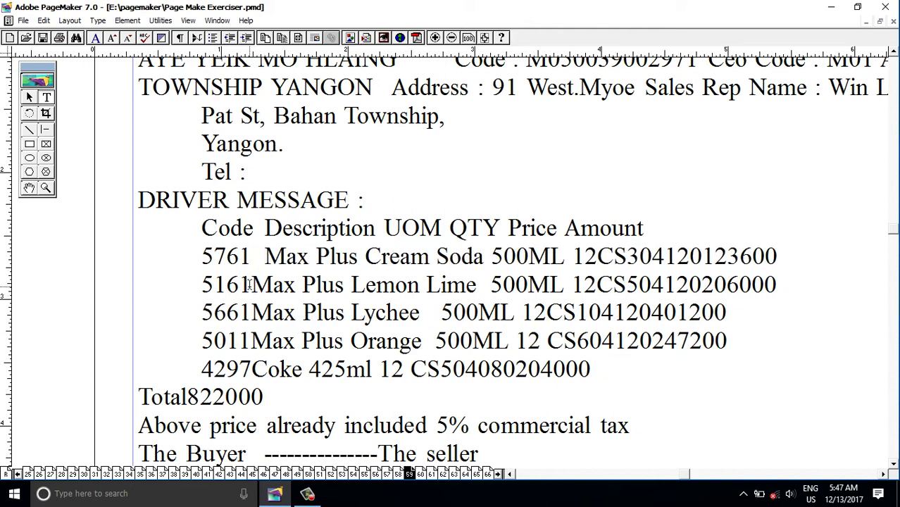
{"action": "left_click", "coordinate": [251, 285]}
{"action": "left_click", "coordinate": [251, 340]}
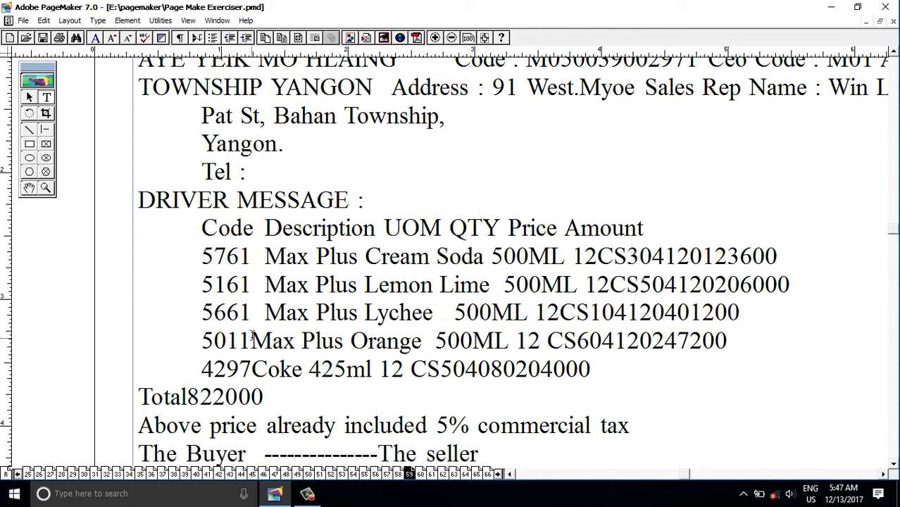
{"action": "left_click", "coordinate": [251, 368]}
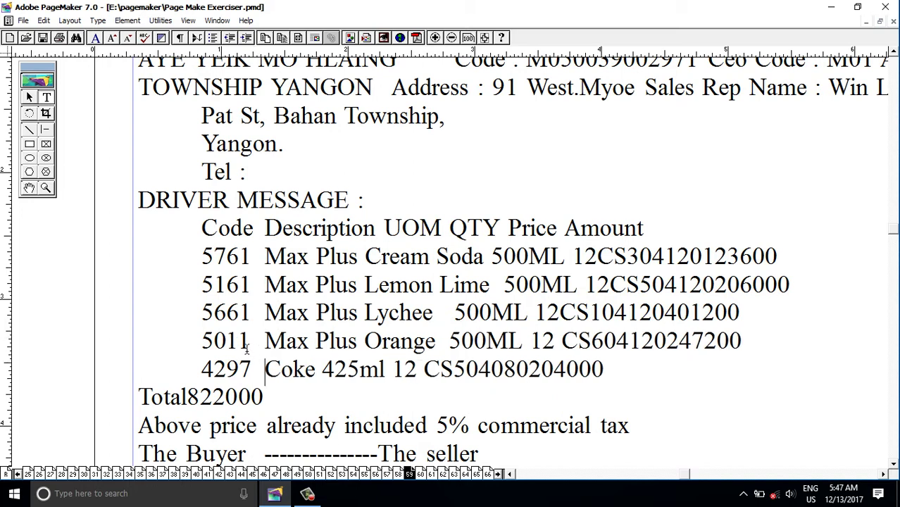
{"action": "left_click", "coordinate": [385, 227]}
{"action": "key", "text": "BackSpace"}
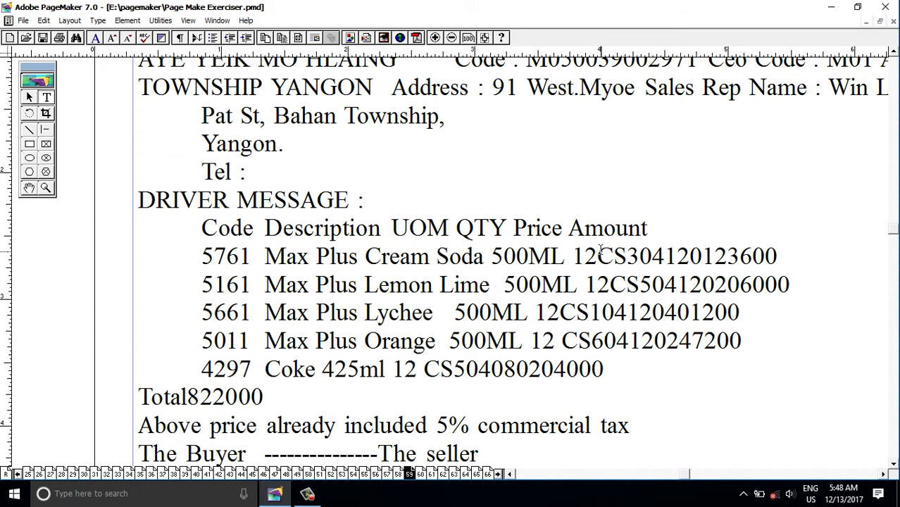
Step: Tab the CS unit into its own column in all five item rows and tighten the QTY gap
{"action": "key", "text": "Tab"}
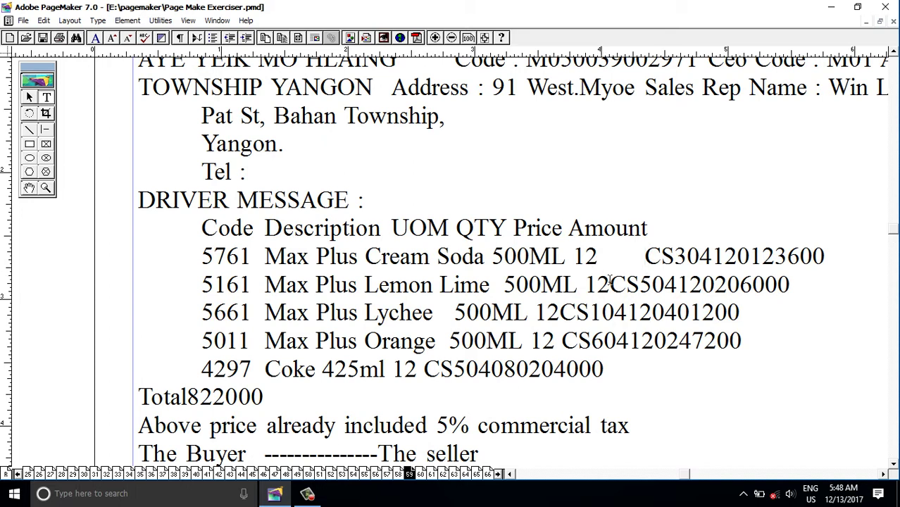
{"action": "key", "text": "Tab"}
{"action": "left_click", "coordinate": [560, 312]}
{"action": "key", "text": "Tab"}
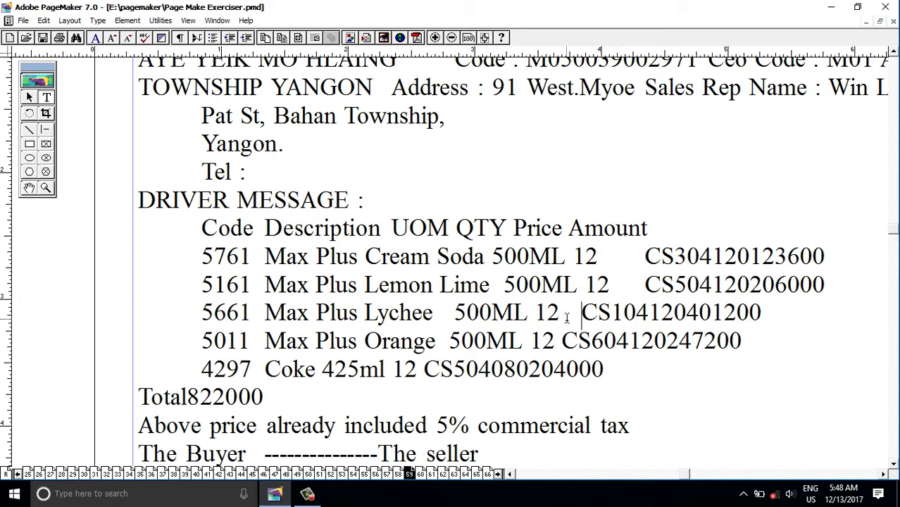
{"action": "key", "text": "BackSpace"}
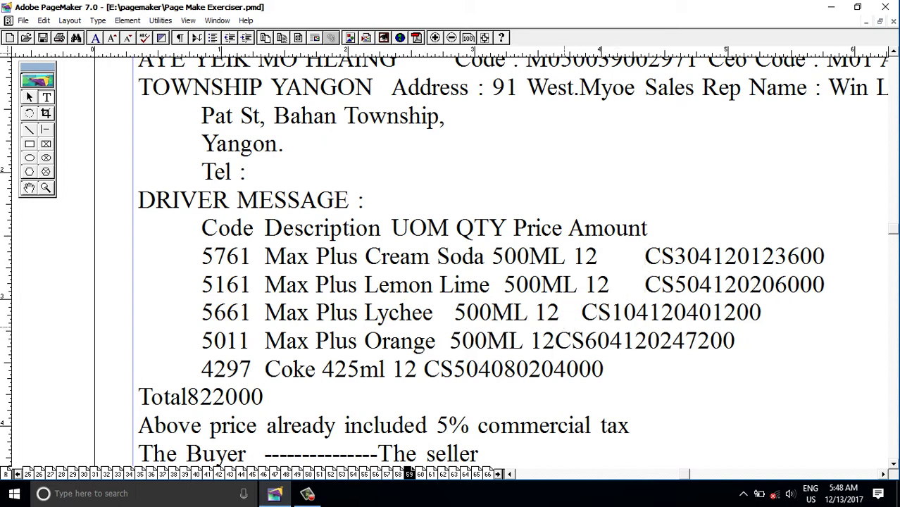
{"action": "key", "text": "Tab"}
{"action": "left_click", "coordinate": [422, 369]}
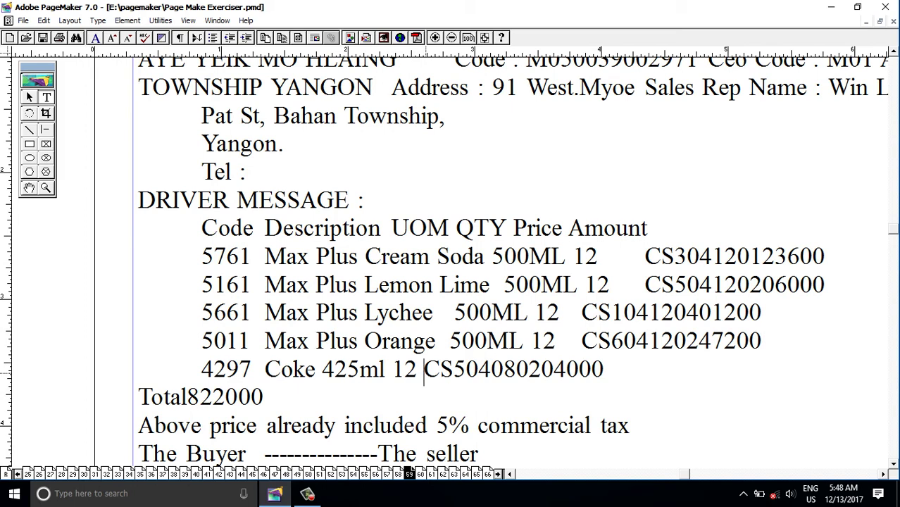
{"action": "key", "text": "Tab"}
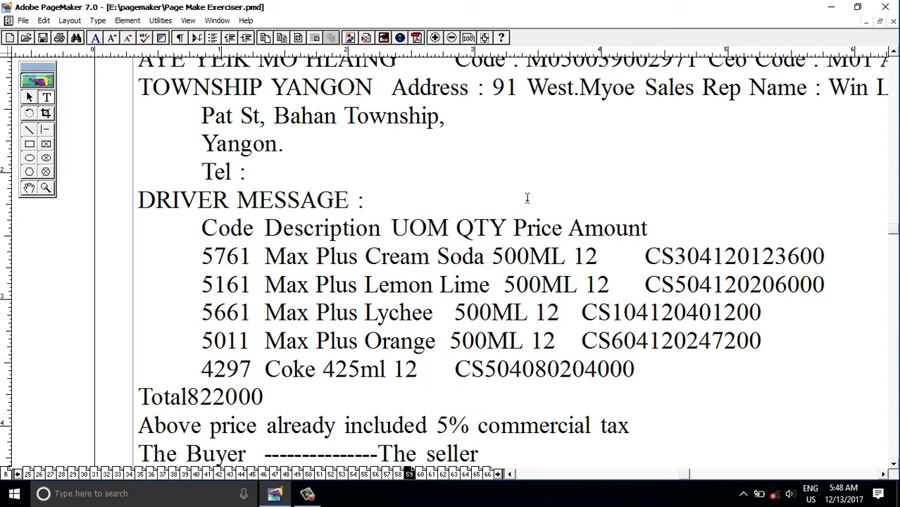
{"action": "left_click", "coordinate": [456, 225]}
{"action": "key", "text": "BackSpace"}
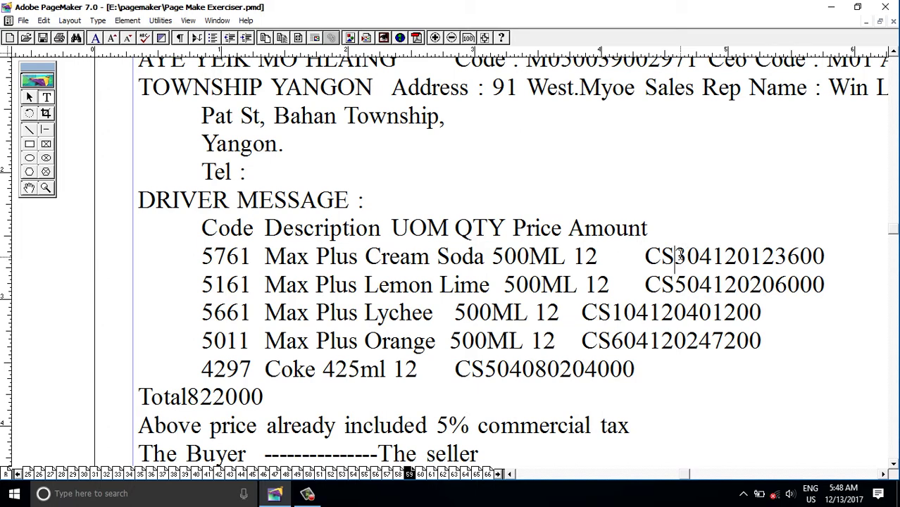
Step: Separate the numbers after CS in four rows and space out Price and Amount in the header
{"action": "key", "text": "Tab"}
{"action": "left_click", "coordinate": [674, 284]}
{"action": "key", "text": "Tab"}
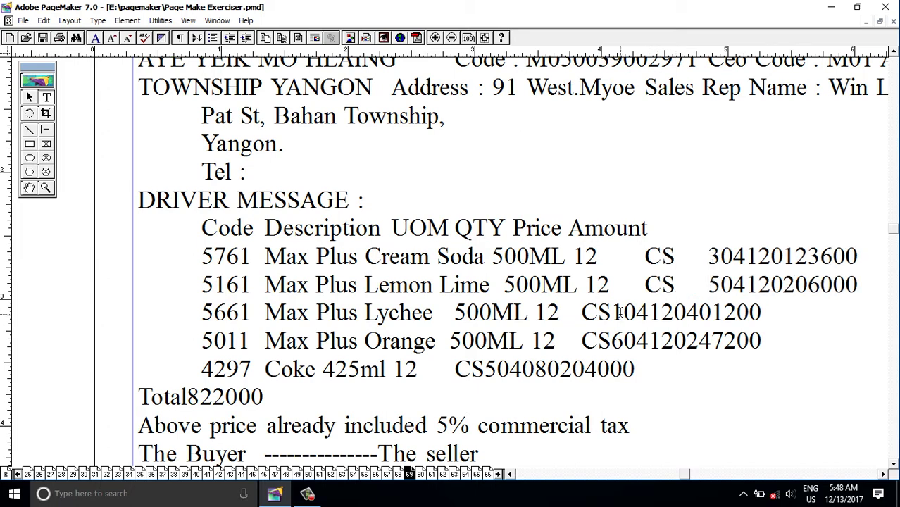
{"action": "left_click", "coordinate": [612, 313]}
{"action": "key", "text": "Tab"}
{"action": "left_click", "coordinate": [612, 341]}
{"action": "key", "text": "Tab"}
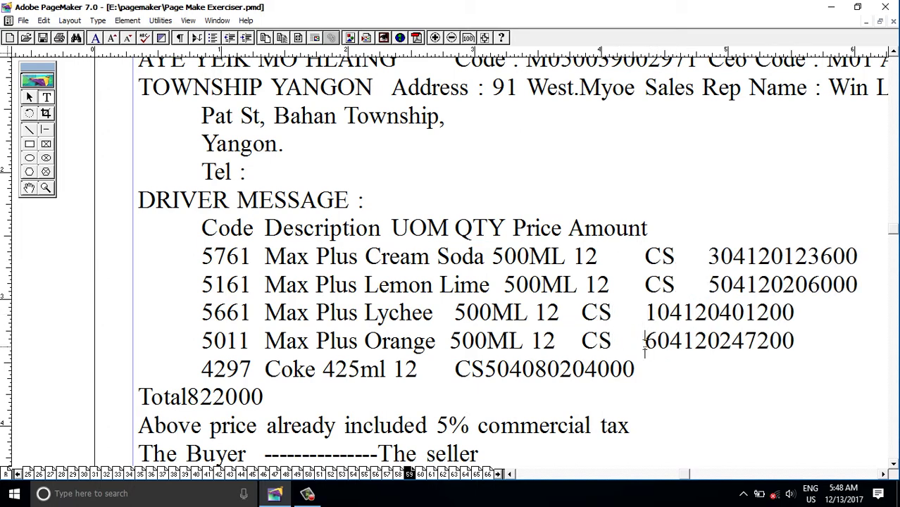
{"action": "left_click", "coordinate": [513, 227]}
{"action": "key", "text": "Tab"}
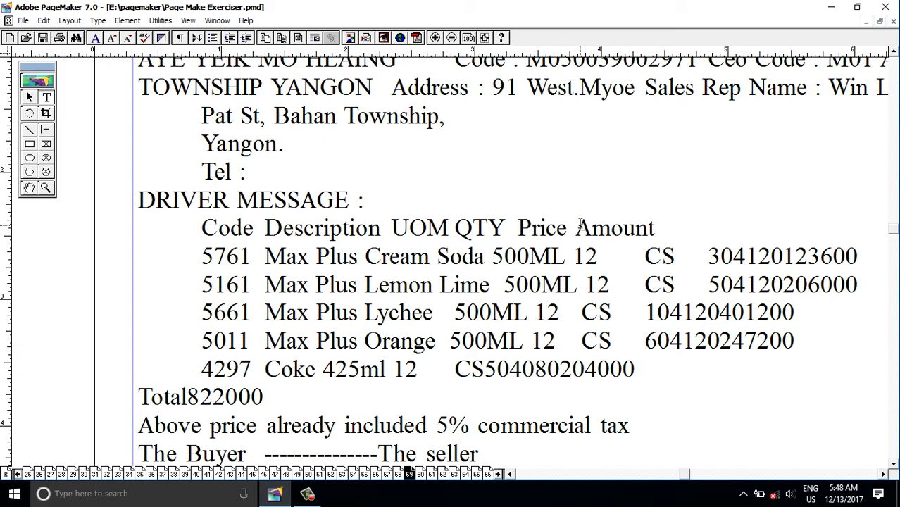
{"action": "key", "text": "BackSpace"}
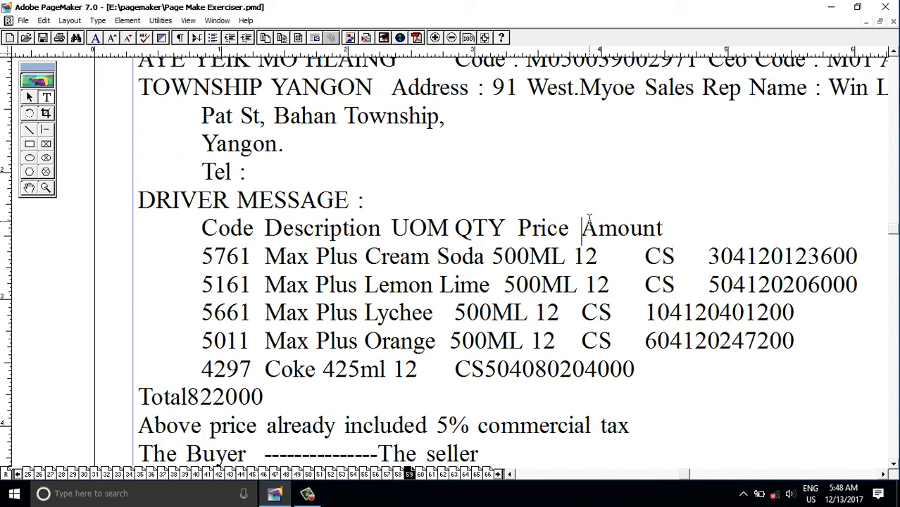
Step: Split the quantities 30, 50, 10 and 60 from their prices with tabs
{"action": "left_click", "coordinate": [732, 257]}
{"action": "key", "text": "Tab"}
{"action": "left_click", "coordinate": [734, 284]}
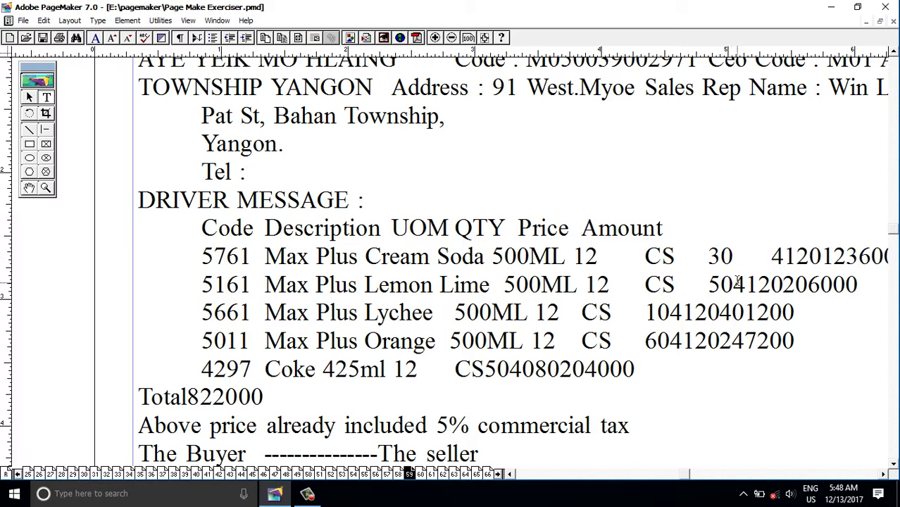
{"action": "key", "text": "Tab"}
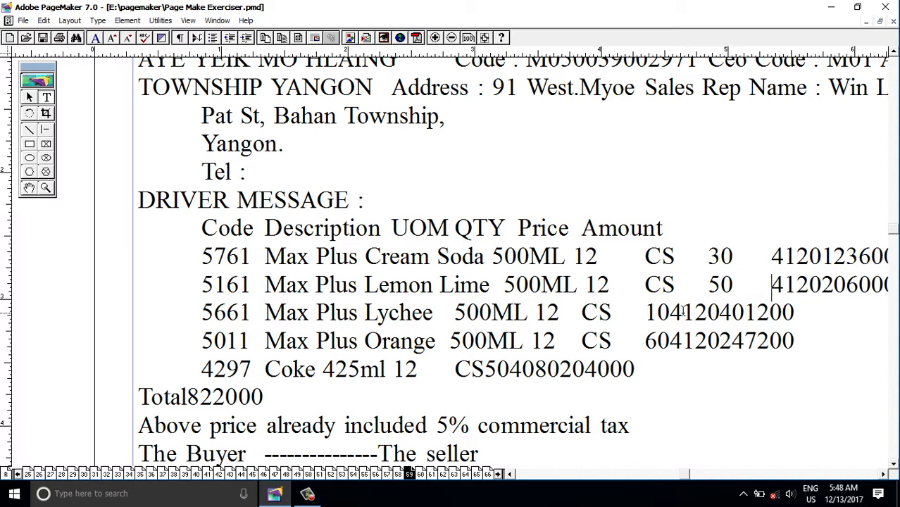
{"action": "left_click", "coordinate": [670, 312]}
{"action": "key", "text": "Tab"}
{"action": "left_click", "coordinate": [670, 341]}
{"action": "key", "text": "Tab"}
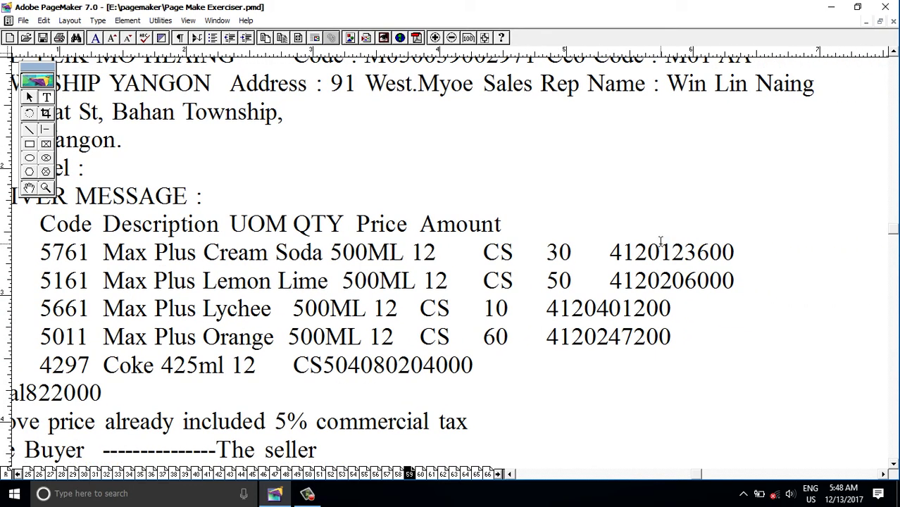
Step: Separate the 4120 prices from the amounts 123600, 206000, 401200 and 247200
{"action": "left_click", "coordinate": [663, 252]}
{"action": "key", "text": "Tab"}
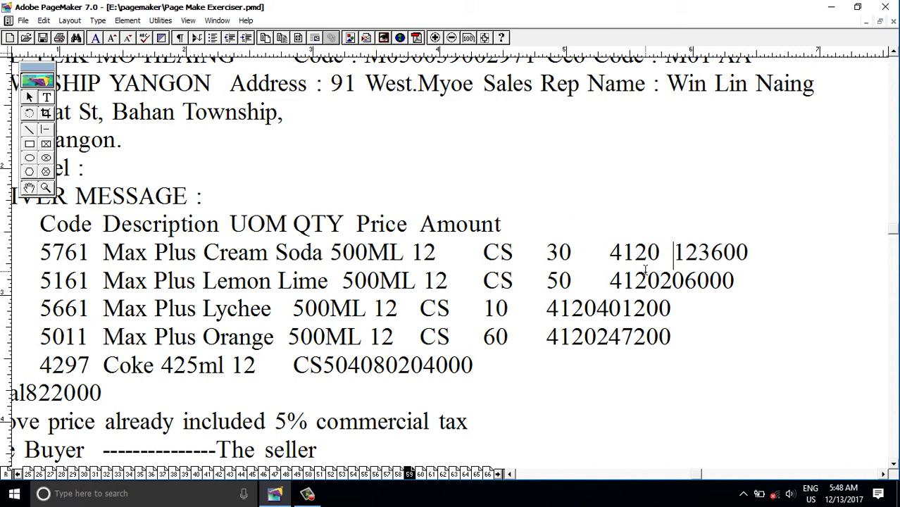
{"action": "left_click", "coordinate": [659, 276]}
{"action": "key", "text": "Tab"}
{"action": "left_click", "coordinate": [597, 310]}
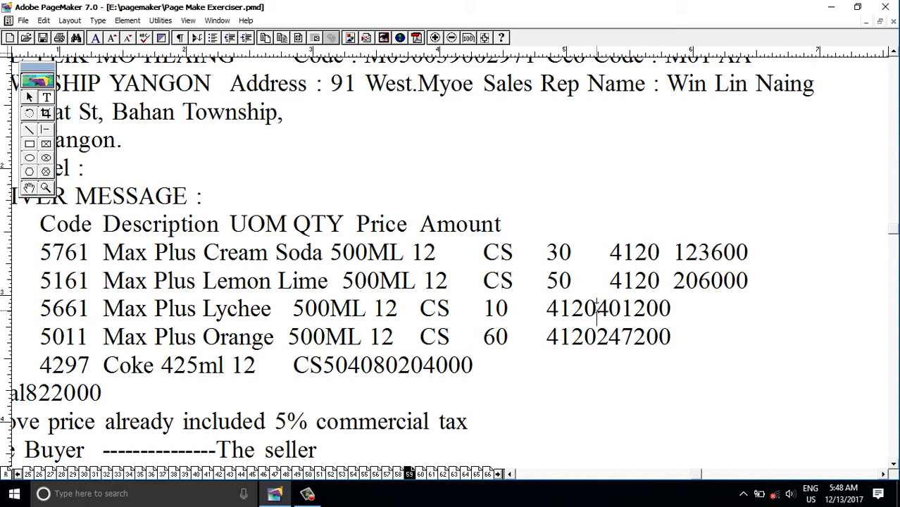
{"action": "key", "text": "Tab"}
{"action": "left_click", "coordinate": [597, 331]}
{"action": "key", "text": "Tab"}
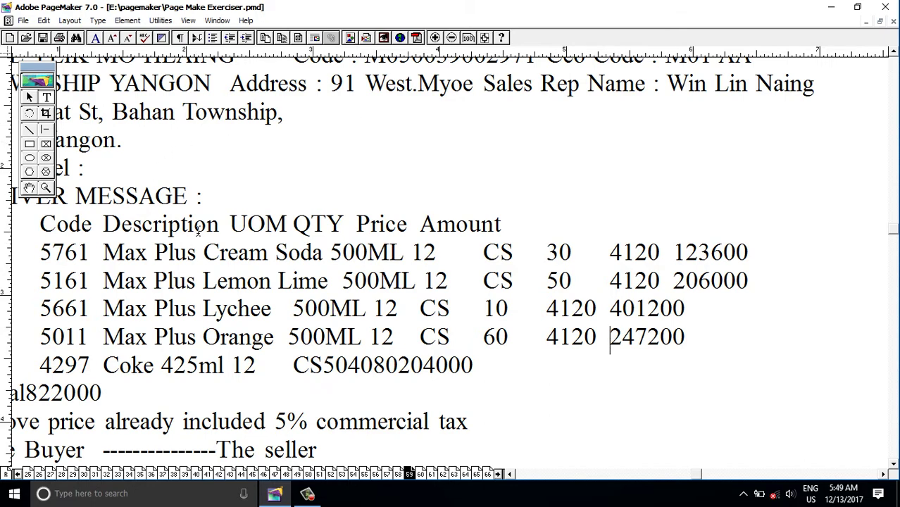
Step: Inspect the tab gaps between Code, Description, UOM, QTY, Price and Amount in the header row
{"action": "scroll", "coordinate": [368, 222], "scroll_direction": "left", "scroll_amount": 3}
{"action": "scroll", "coordinate": [368, 223], "scroll_direction": "left", "scroll_amount": 2}
{"action": "left_click_drag", "start_coordinate": [185, 222], "coordinate": [112, 217]}
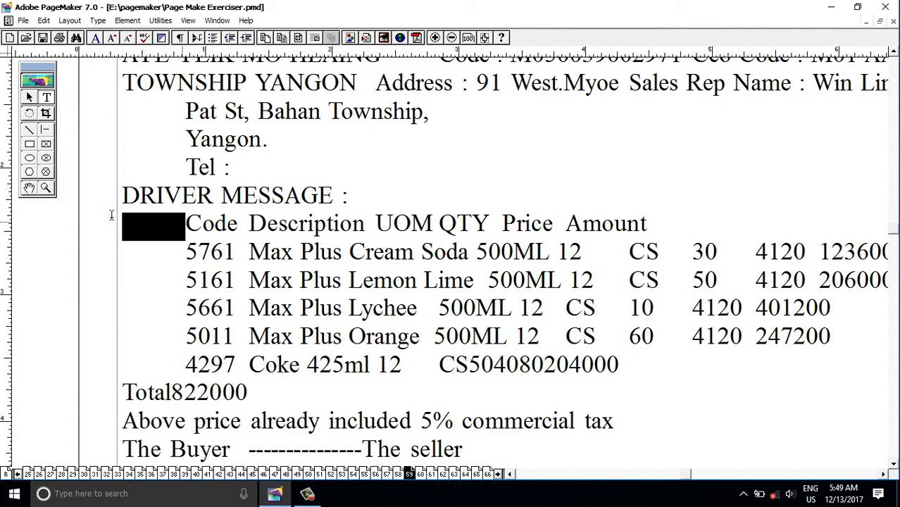
{"action": "left_click_drag", "start_coordinate": [249, 224], "coordinate": [237, 224]}
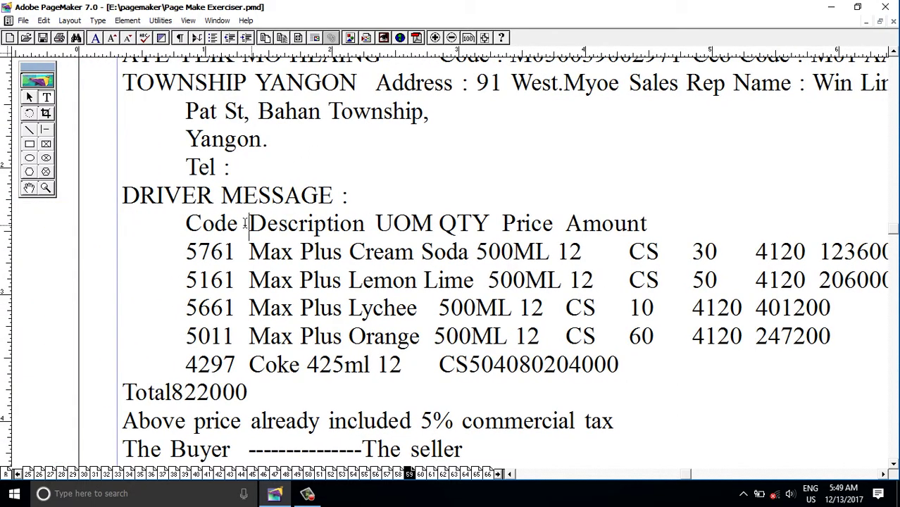
{"action": "left_click", "coordinate": [375, 224]}
{"action": "left_click_drag", "start_coordinate": [375, 224], "coordinate": [365, 224]}
{"action": "left_click_drag", "start_coordinate": [443, 223], "coordinate": [435, 224]}
{"action": "left_click", "coordinate": [503, 224]}
{"action": "left_click_drag", "start_coordinate": [503, 224], "coordinate": [485, 224]}
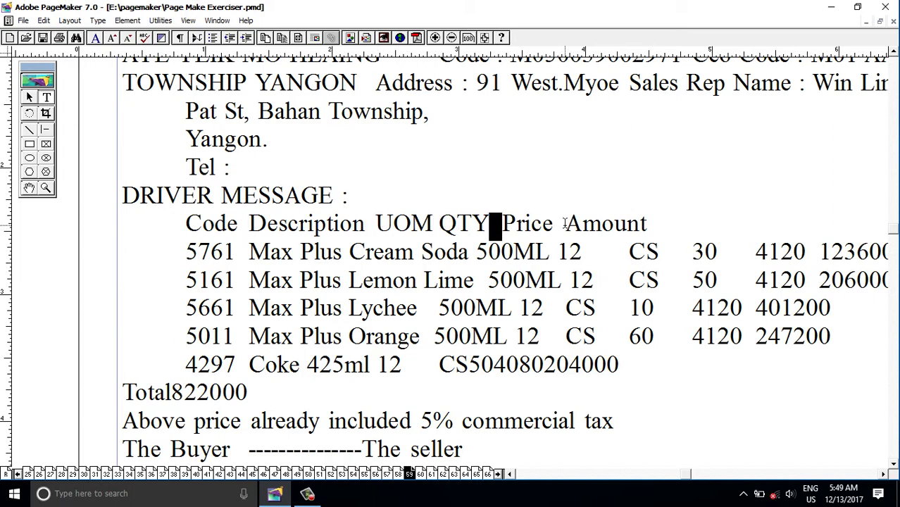
{"action": "left_click_drag", "start_coordinate": [565, 224], "coordinate": [543, 224]}
Step: Check the tab gap before Order Number on the Customer Name line
{"action": "scroll", "coordinate": [468, 207], "scroll_direction": "up", "scroll_amount": 1}
{"action": "scroll", "coordinate": [468, 261], "scroll_direction": "up", "scroll_amount": 5}
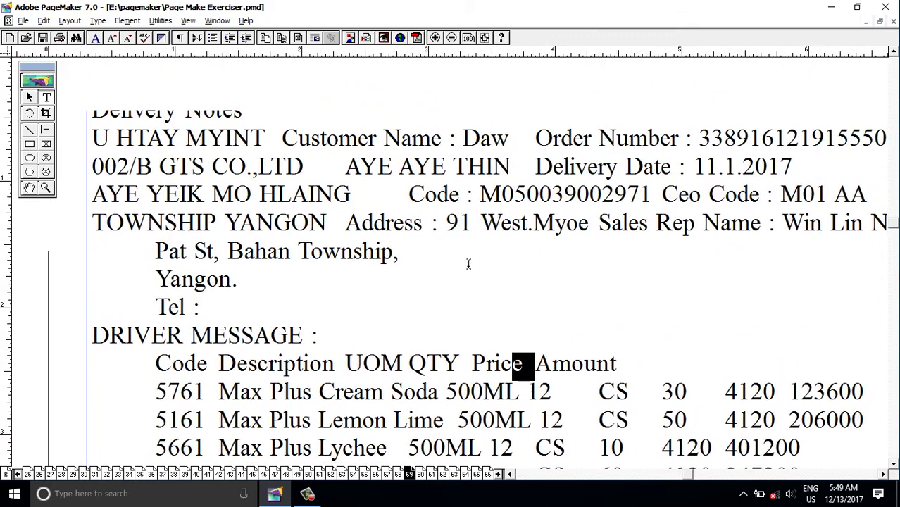
{"action": "scroll", "coordinate": [489, 293], "scroll_direction": "up", "scroll_amount": 3}
{"action": "left_click", "coordinate": [328, 193]}
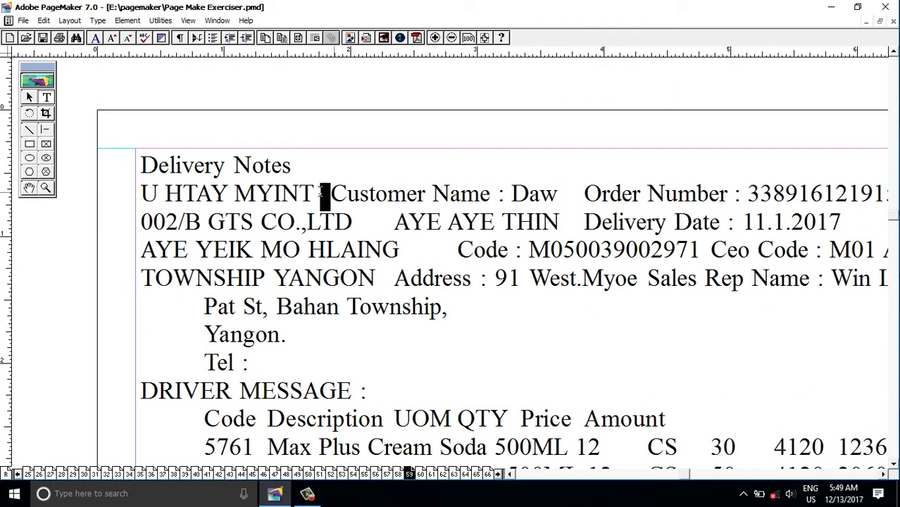
{"action": "left_click", "coordinate": [585, 195]}
{"action": "left_click_drag", "start_coordinate": [575, 194], "coordinate": [561, 195]}
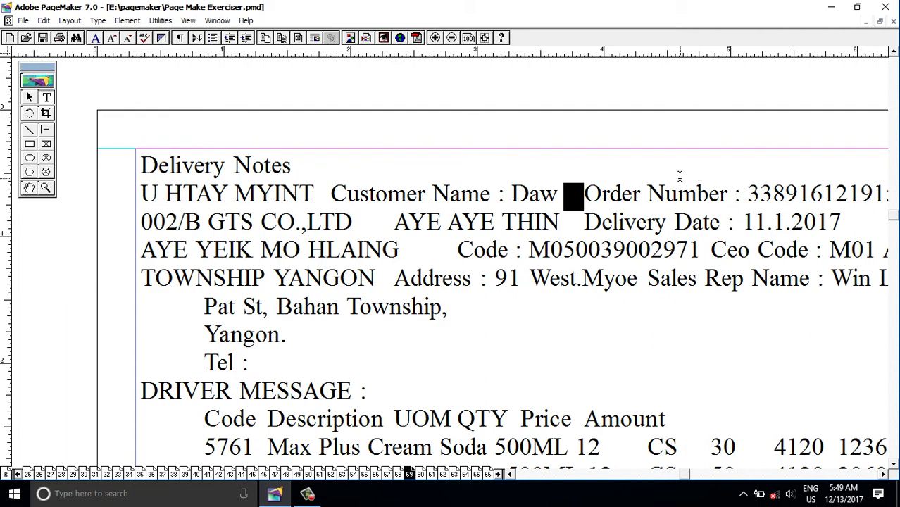
Step: Add paragraph space after the Delivery Notes title
{"action": "left_click", "coordinate": [302, 169]}
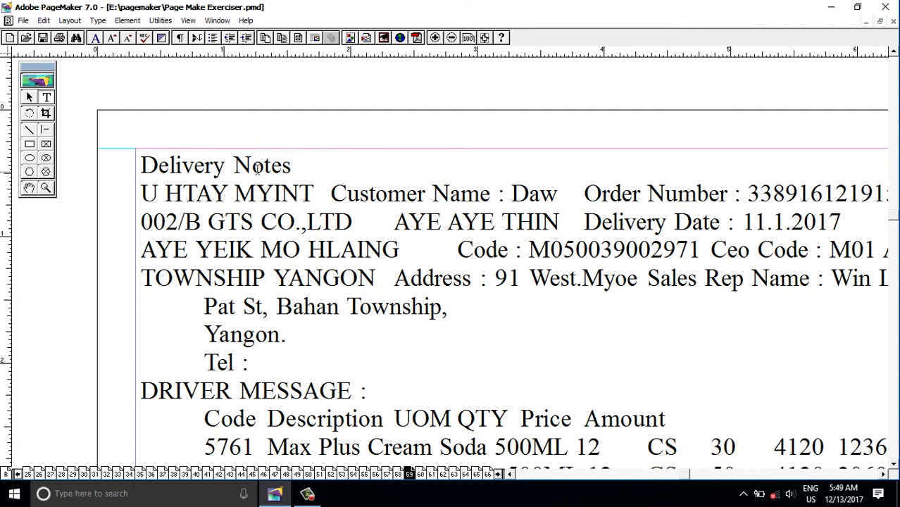
{"action": "left_click", "coordinate": [98, 20]}
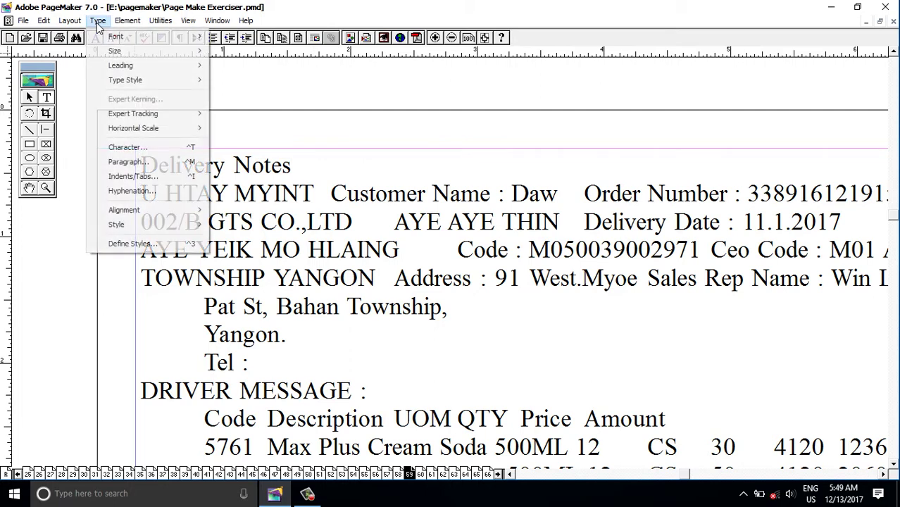
{"action": "left_click", "coordinate": [161, 163]}
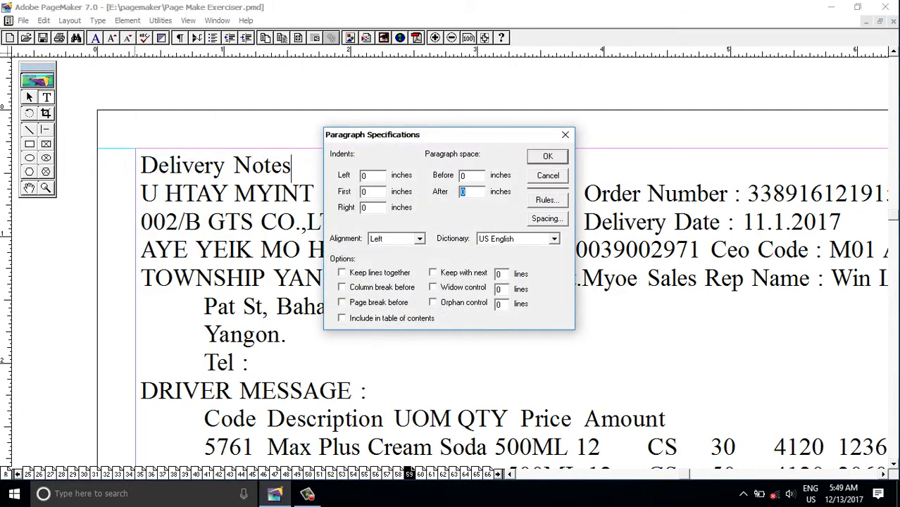
{"action": "type", "text": "0"}
{"action": "key", "text": "Return"}
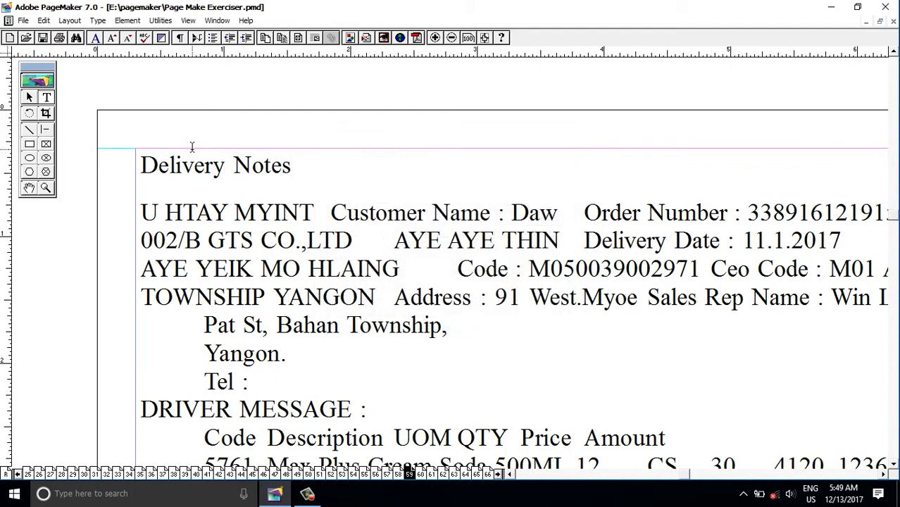
Step: Centre and bold the Delivery Notes heading
{"action": "left_click_drag", "start_coordinate": [296, 164], "coordinate": [120, 154]}
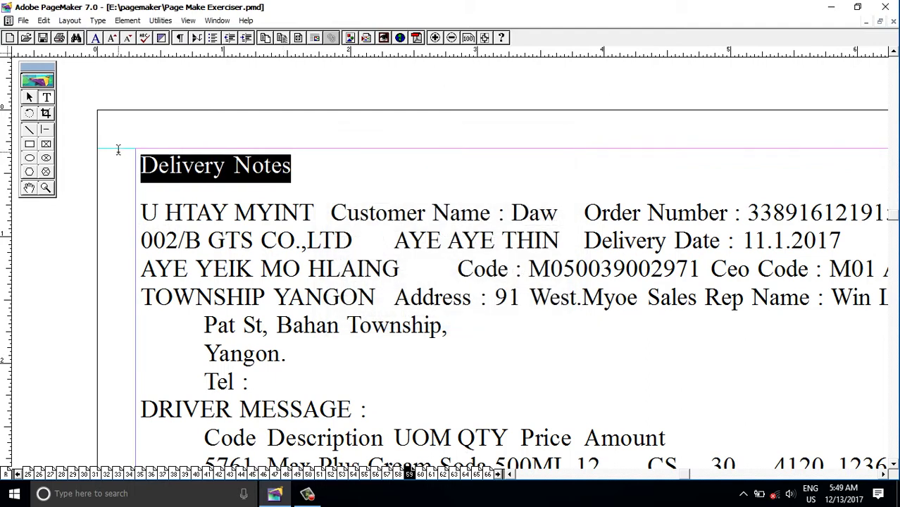
{"action": "key", "text": "ctrl+shift+c"}
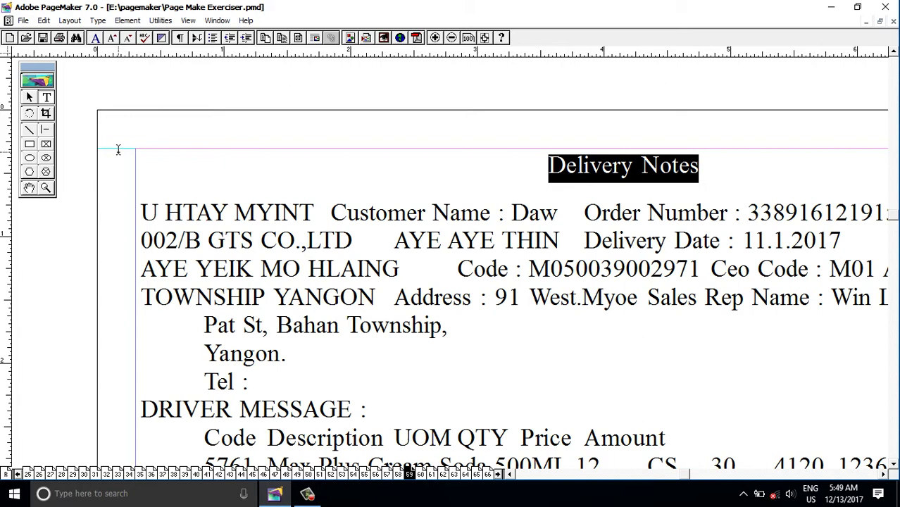
{"action": "key", "text": "ctrl+shift+b"}
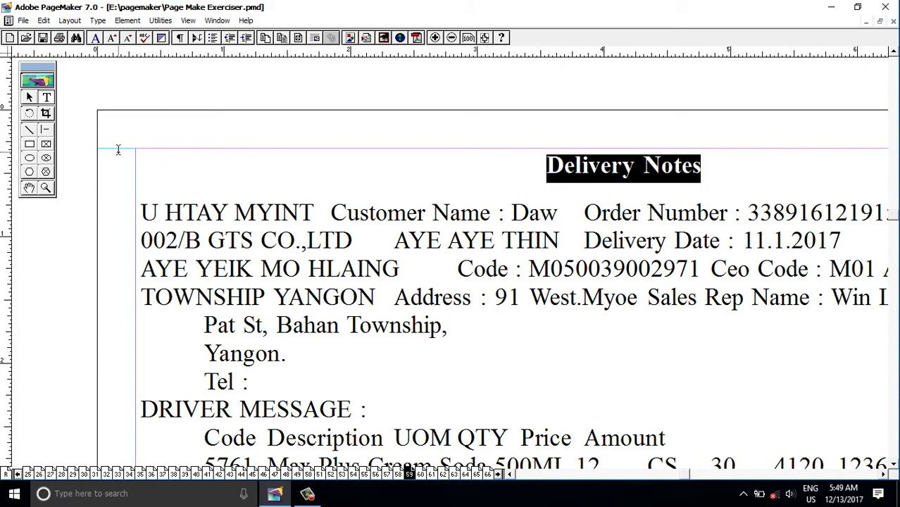
Step: Insert a blank line after the Tel line, before DRIVER MESSAGE, and select the details block
{"action": "left_click", "coordinate": [139, 211]}
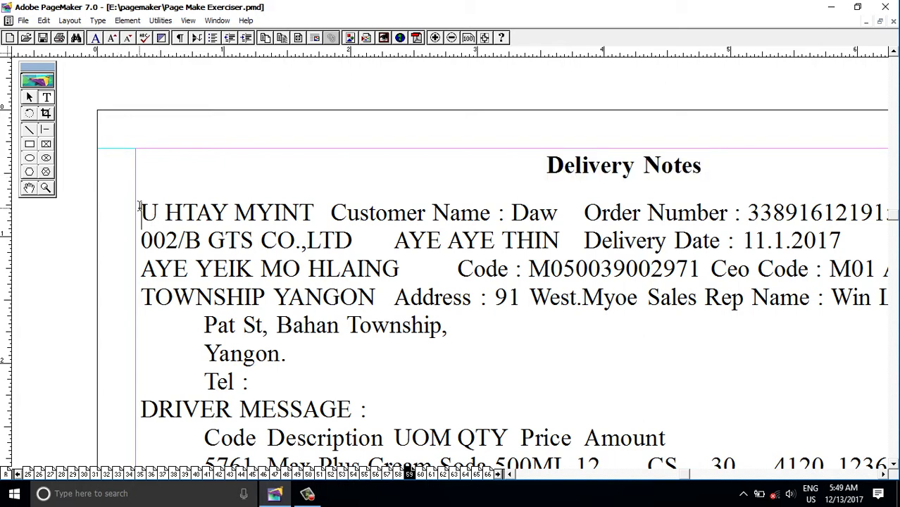
{"action": "left_click_drag", "start_coordinate": [139, 211], "coordinate": [320, 330]}
{"action": "left_click", "coordinate": [273, 377]}
{"action": "key", "text": "Return"}
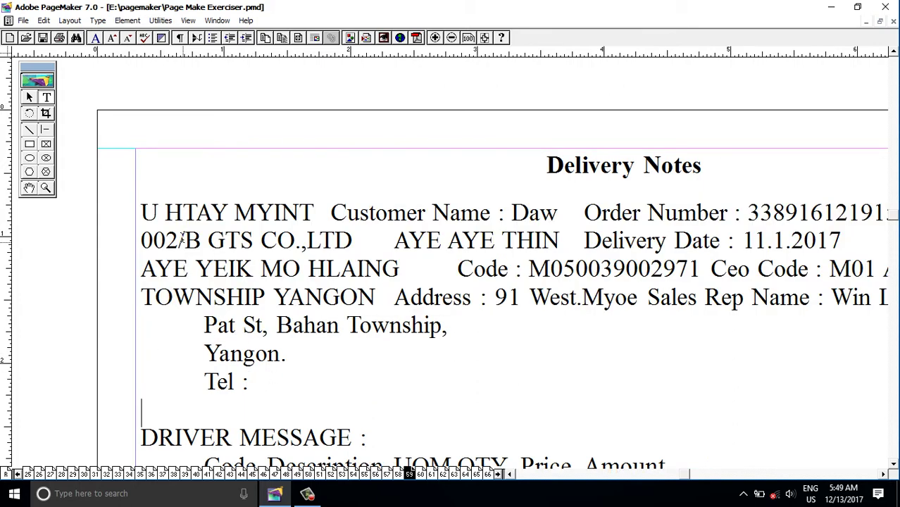
{"action": "left_click_drag", "start_coordinate": [140, 212], "coordinate": [543, 399]}
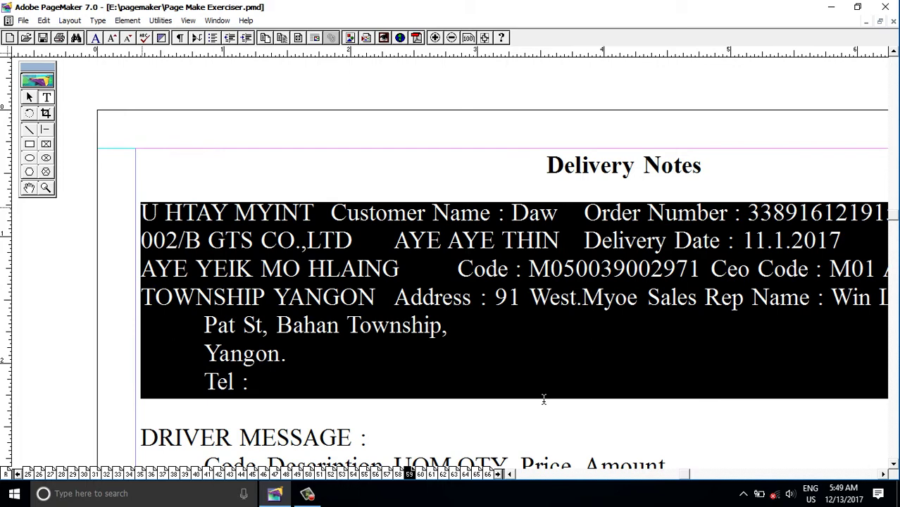
{"action": "key", "text": "ctrl+minus"}
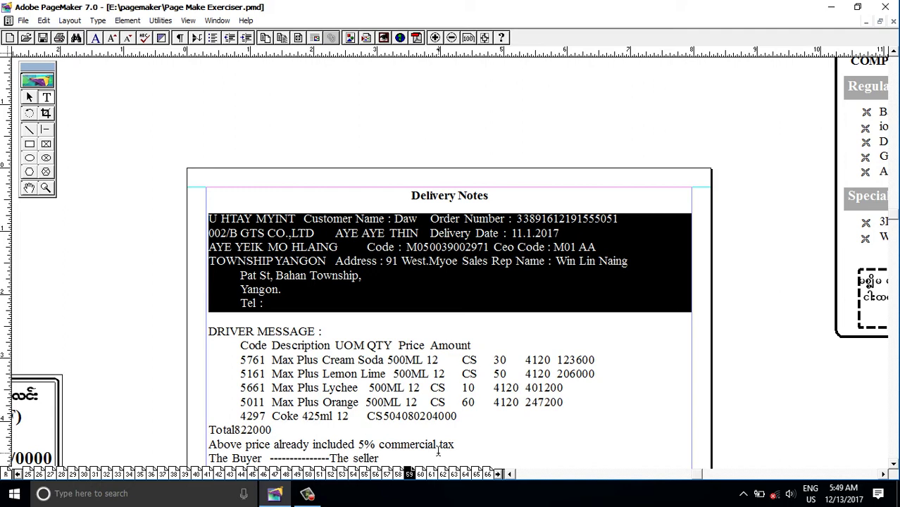
Step: Set details-block tab stops at 2.375 and 4.625 inches so Order Number fits on one line
{"action": "key", "text": "ctrl+i"}
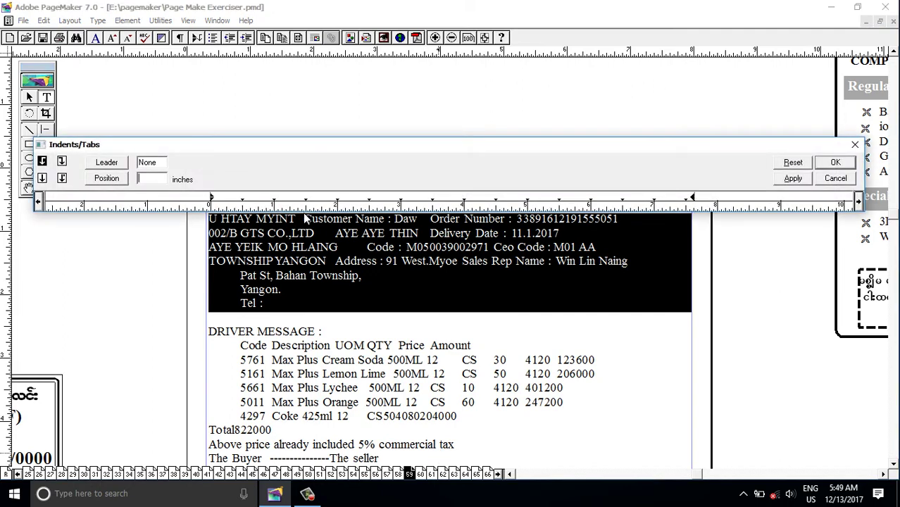
{"action": "left_click", "coordinate": [361, 201]}
{"action": "left_click", "coordinate": [501, 201]}
{"action": "left_click", "coordinate": [793, 179]}
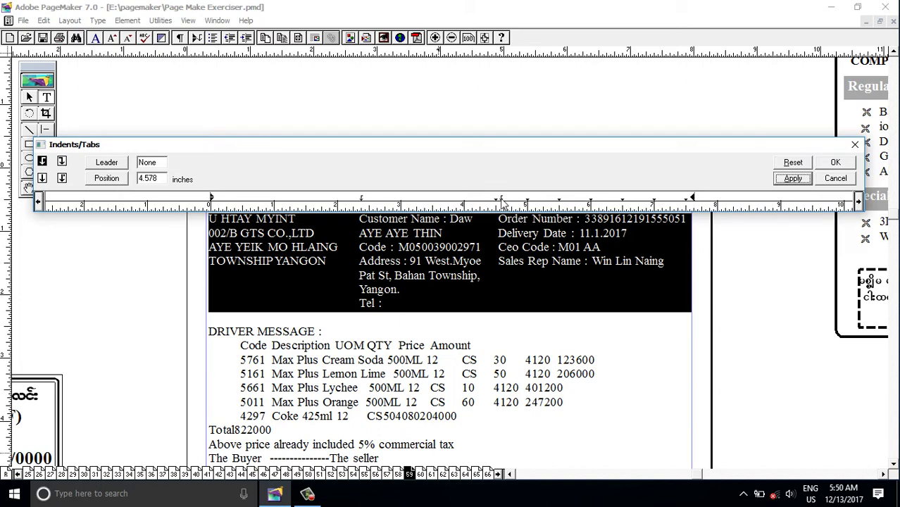
{"action": "left_click_drag", "start_coordinate": [502, 200], "coordinate": [512, 202]}
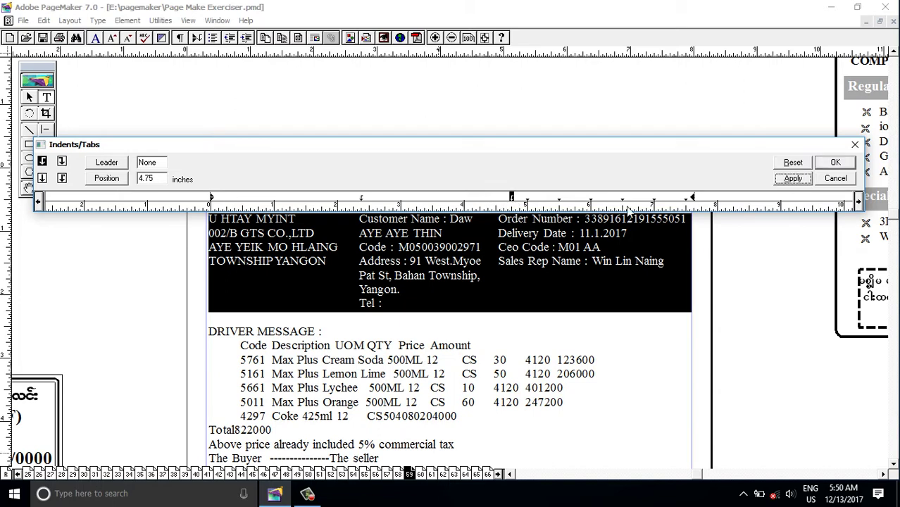
{"action": "left_click", "coordinate": [788, 180]}
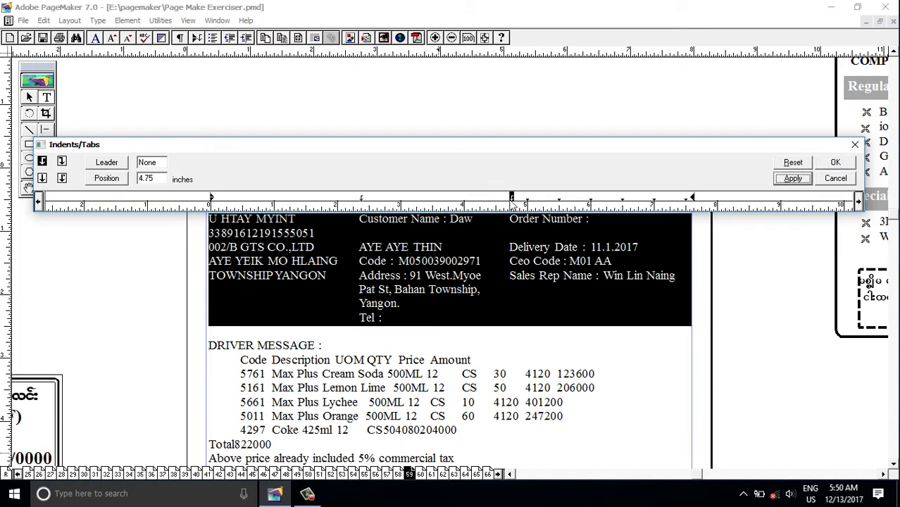
{"action": "left_click_drag", "start_coordinate": [513, 202], "coordinate": [508, 201]}
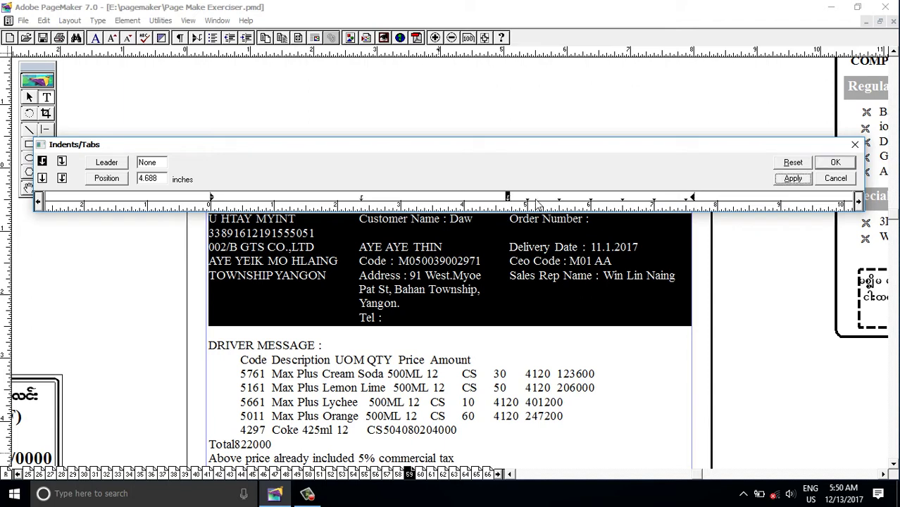
{"action": "left_click", "coordinate": [788, 180]}
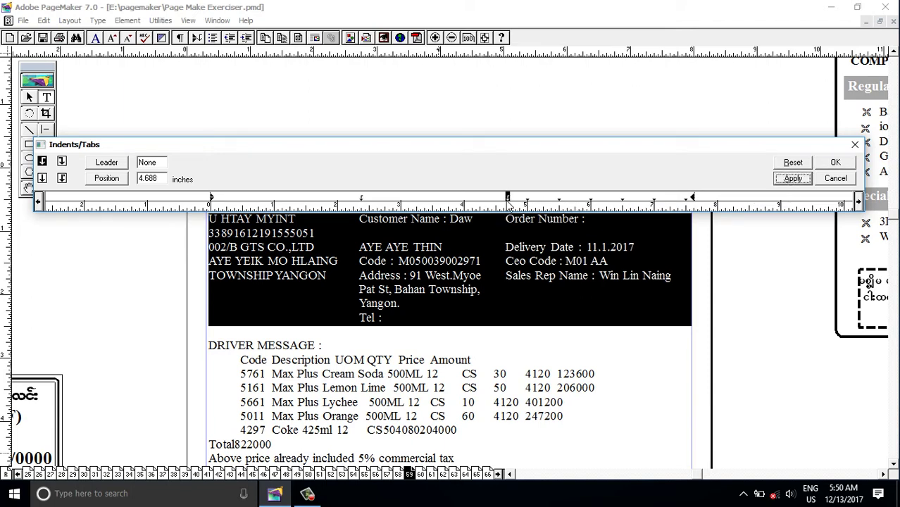
{"action": "left_click_drag", "start_coordinate": [507, 200], "coordinate": [503, 200]}
{"action": "left_click", "coordinate": [793, 179]}
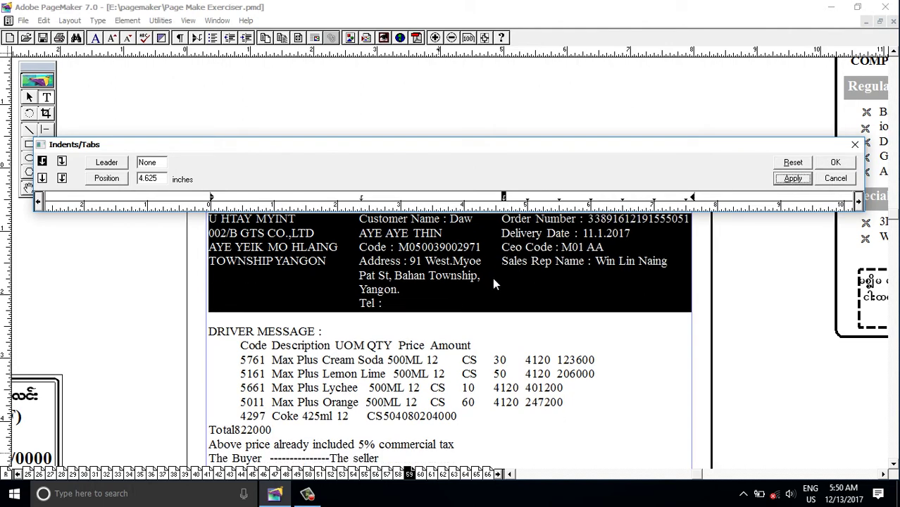
{"action": "left_click", "coordinate": [835, 163]}
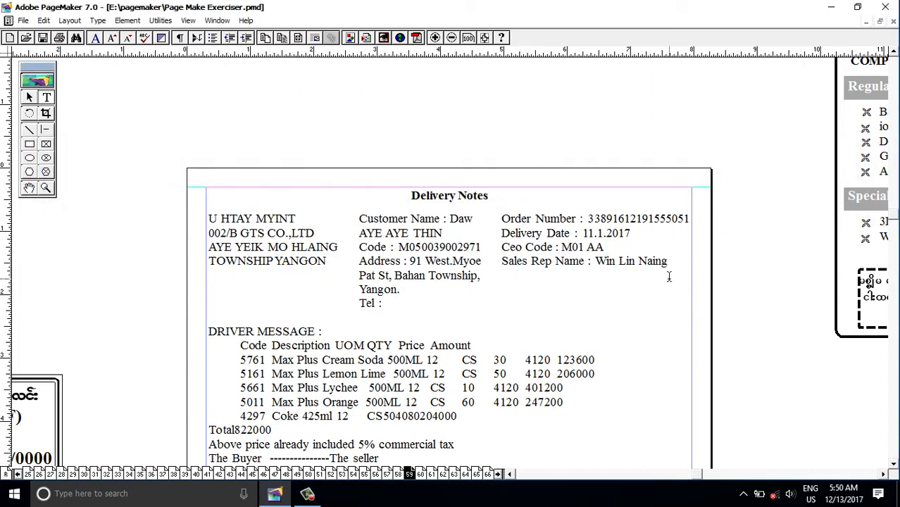
Step: Tab the Total 822000 line rightward and select the item table through Total
{"action": "scroll", "coordinate": [526, 326], "scroll_direction": "down", "scroll_amount": 3}
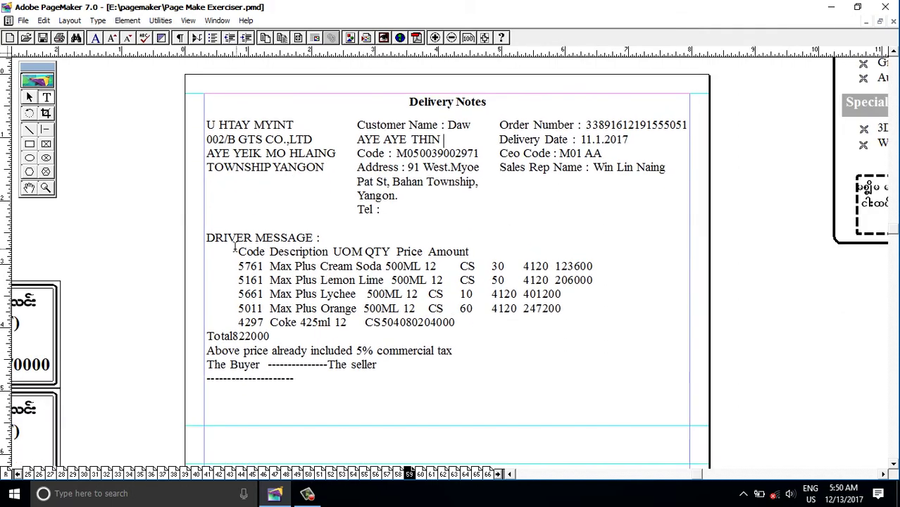
{"action": "mouse_move", "coordinate": [225, 248]}
{"action": "left_mouse_down"}
{"action": "mouse_move", "coordinate": [568, 332]}
{"action": "mouse_move", "coordinate": [581, 326]}
{"action": "left_mouse_up"}
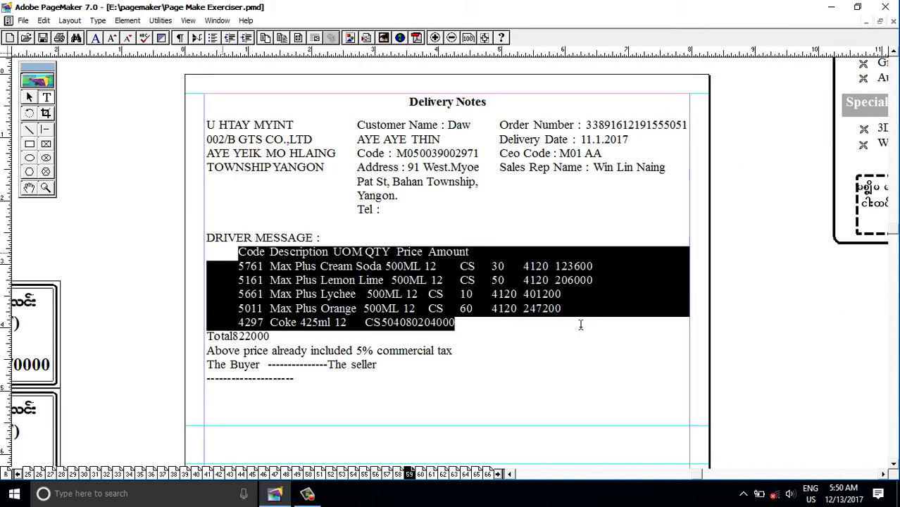
{"action": "left_click", "coordinate": [290, 296]}
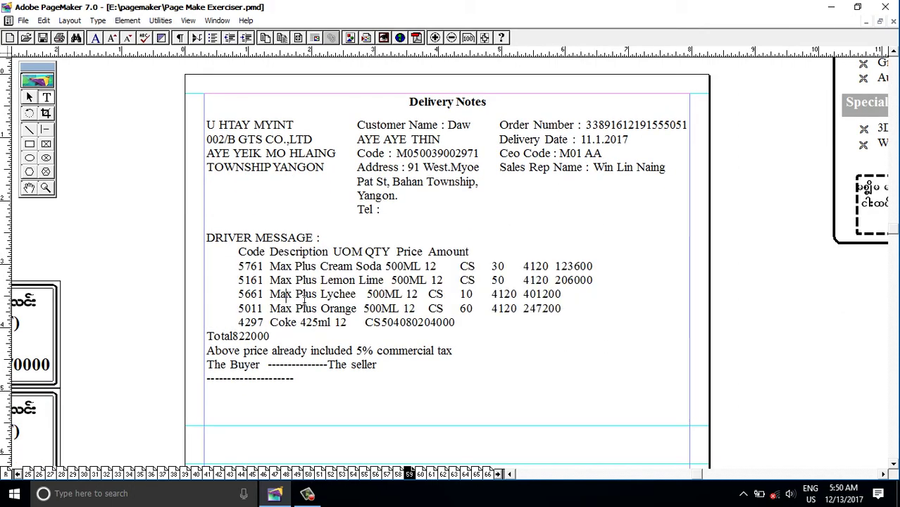
{"action": "left_click", "coordinate": [207, 336]}
{"action": "key", "text": "Tab"}
{"action": "key", "text": "Tab"}
{"action": "key", "text": "Tab"}
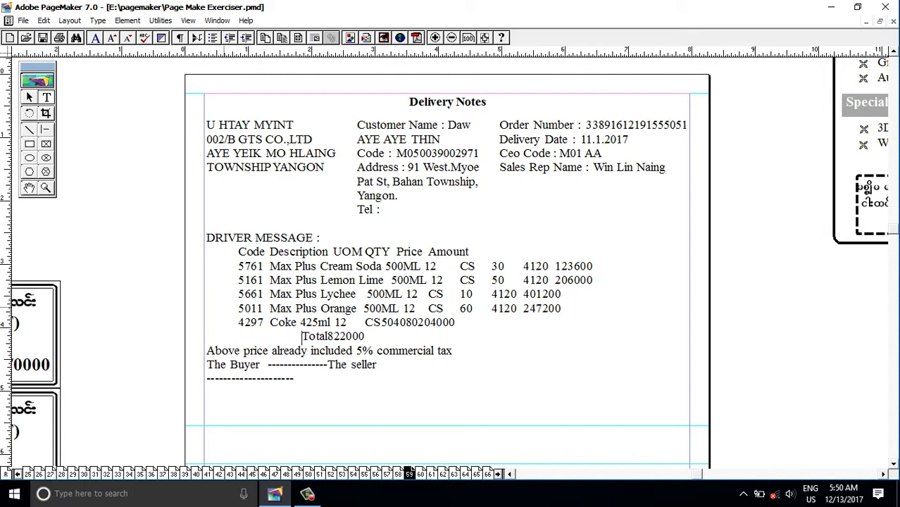
{"action": "key", "text": "Tab"}
{"action": "key", "text": "Tab"}
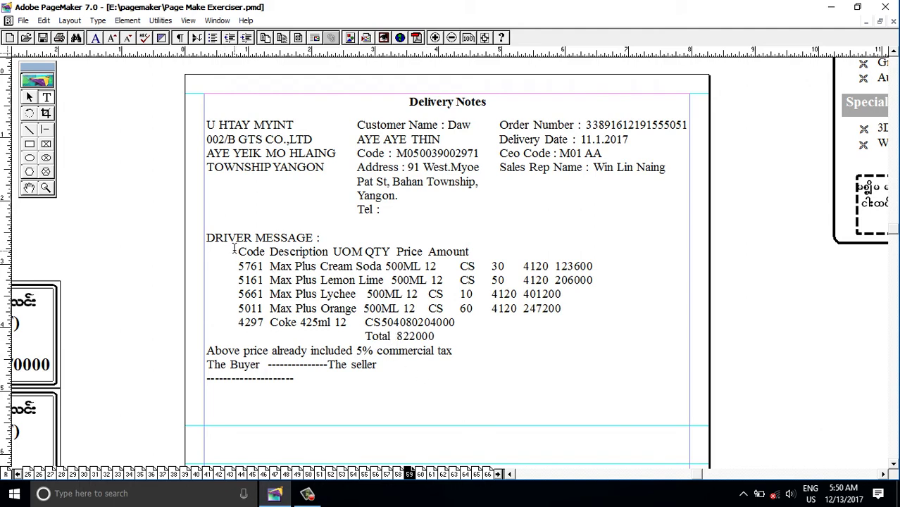
{"action": "left_click_drag", "start_coordinate": [238, 252], "coordinate": [575, 331]}
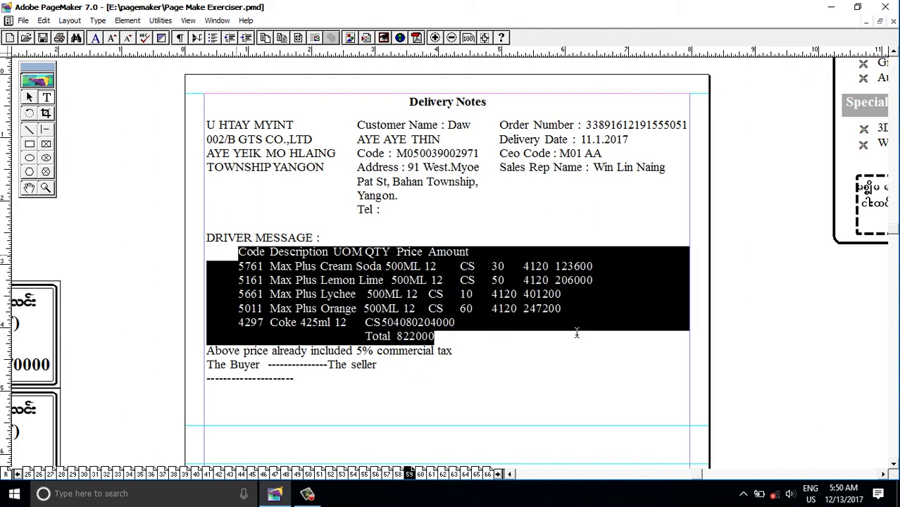
{"action": "key", "text": "ctrl+i"}
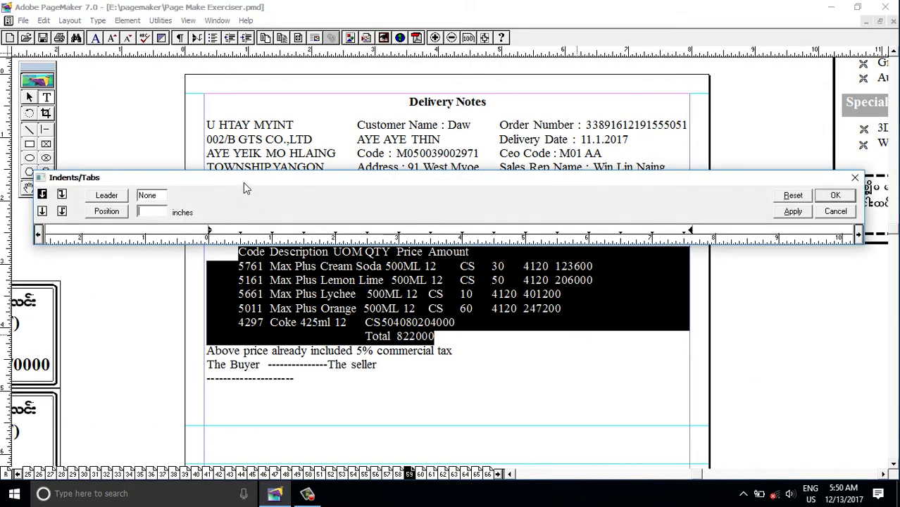
Step: Add item-table tab stops at 0.226, 0.86 and 3.719 inches, aligning the UOM column
{"action": "left_click_drag", "start_coordinate": [245, 182], "coordinate": [241, 182]}
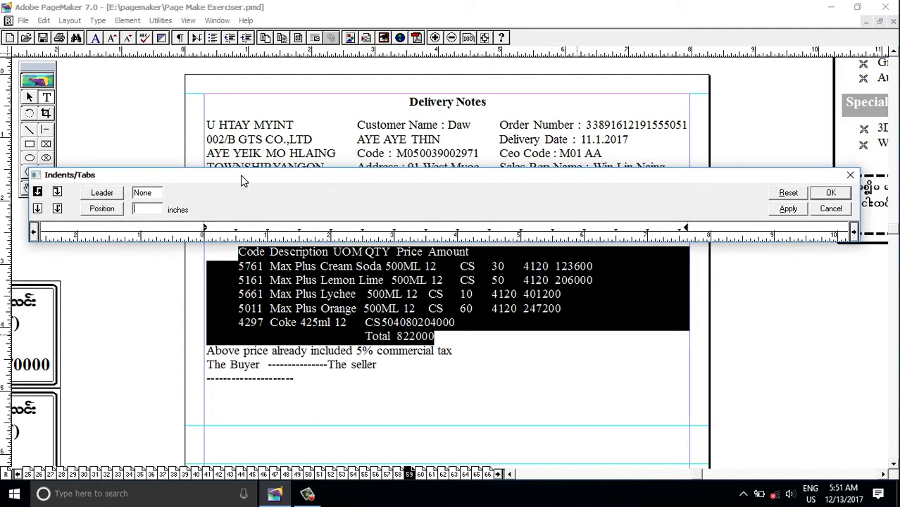
{"action": "left_click", "coordinate": [219, 235]}
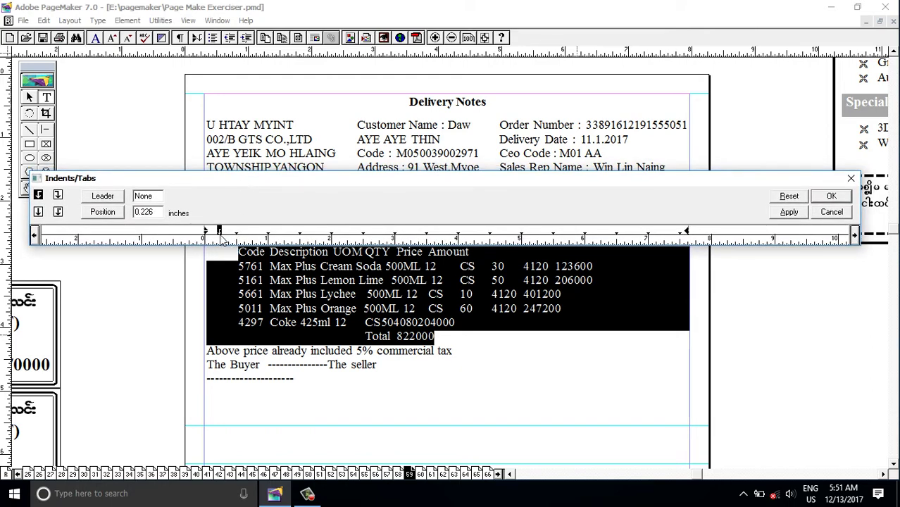
{"action": "left_click", "coordinate": [788, 212]}
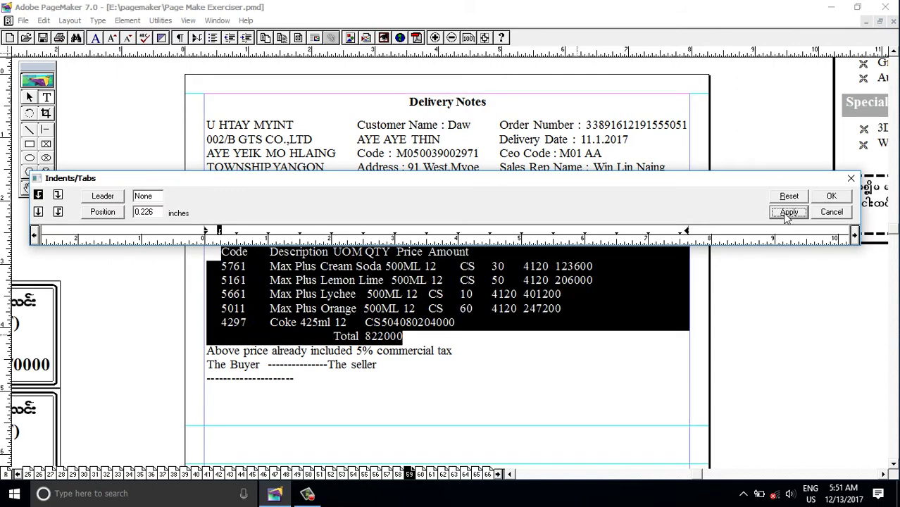
{"action": "left_click", "coordinate": [260, 235]}
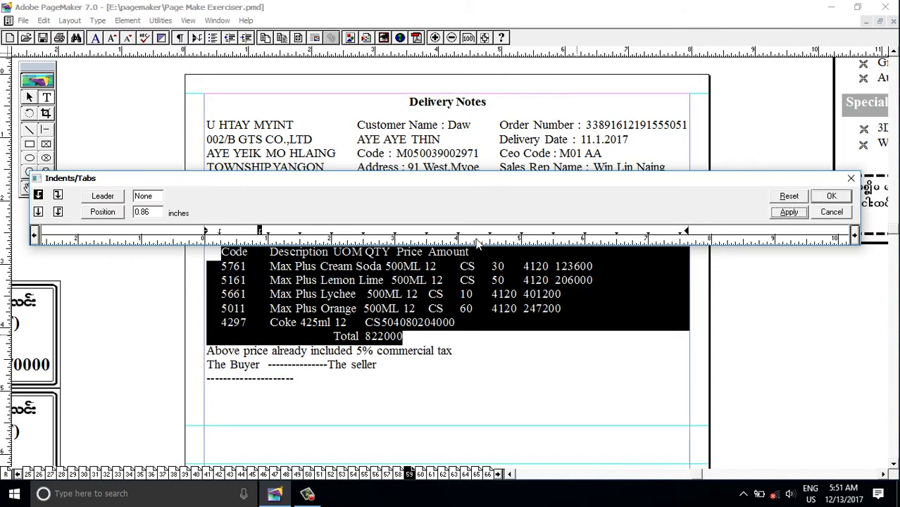
{"action": "left_click", "coordinate": [788, 212]}
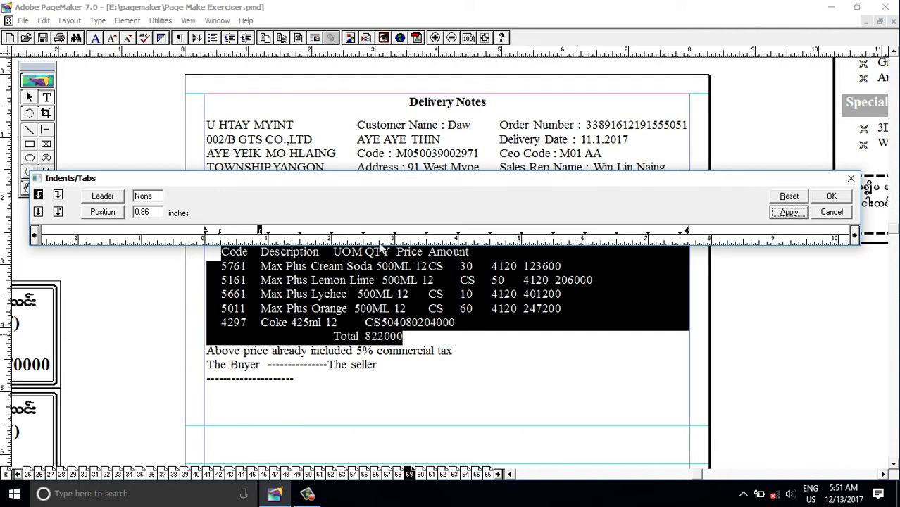
{"action": "left_click", "coordinate": [442, 235]}
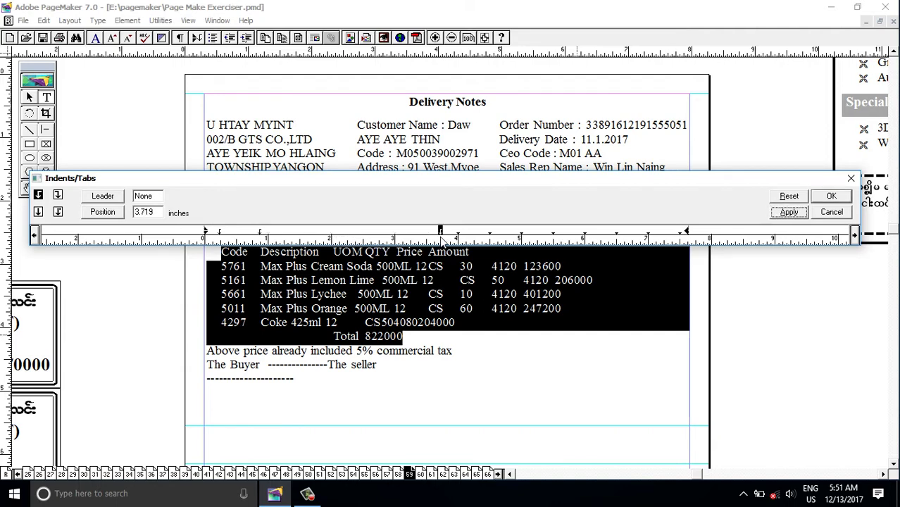
{"action": "left_click", "coordinate": [788, 212]}
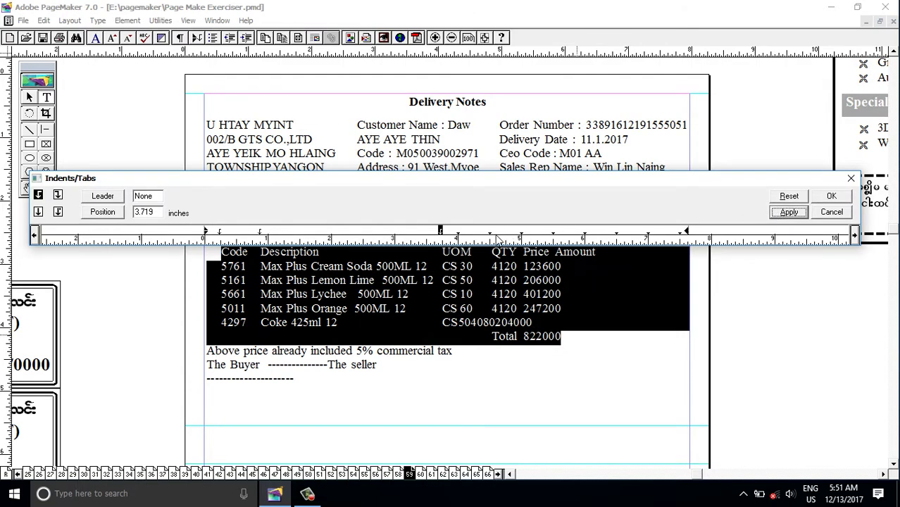
Step: Add tab stops at 4.641, 5.758 and 6.766 inches for QTY, Price and Amount
{"action": "left_click", "coordinate": [499, 235]}
{"action": "left_click", "coordinate": [787, 214]}
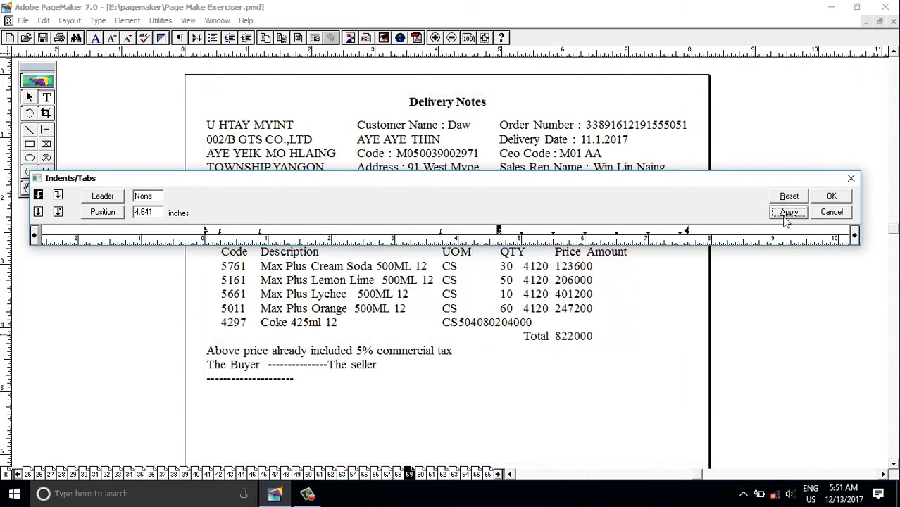
{"action": "left_click", "coordinate": [570, 234]}
{"action": "left_click", "coordinate": [789, 213]}
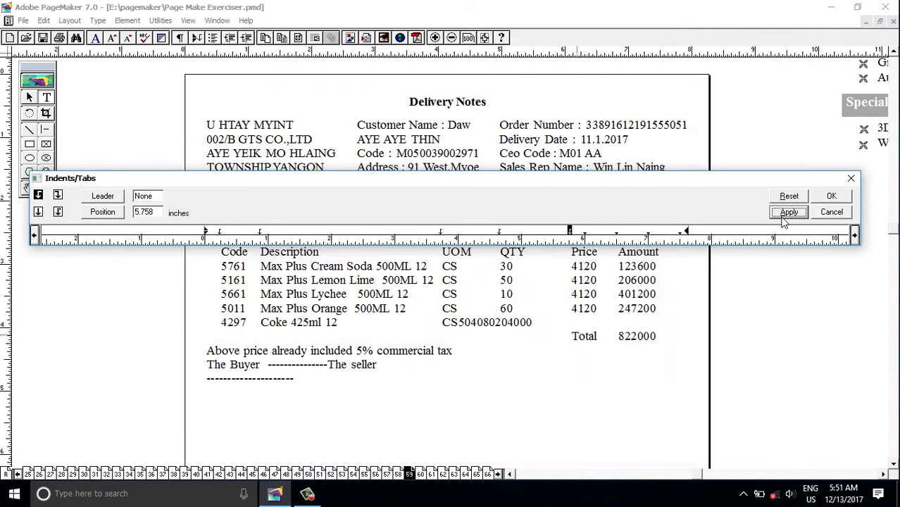
{"action": "left_click", "coordinate": [634, 235]}
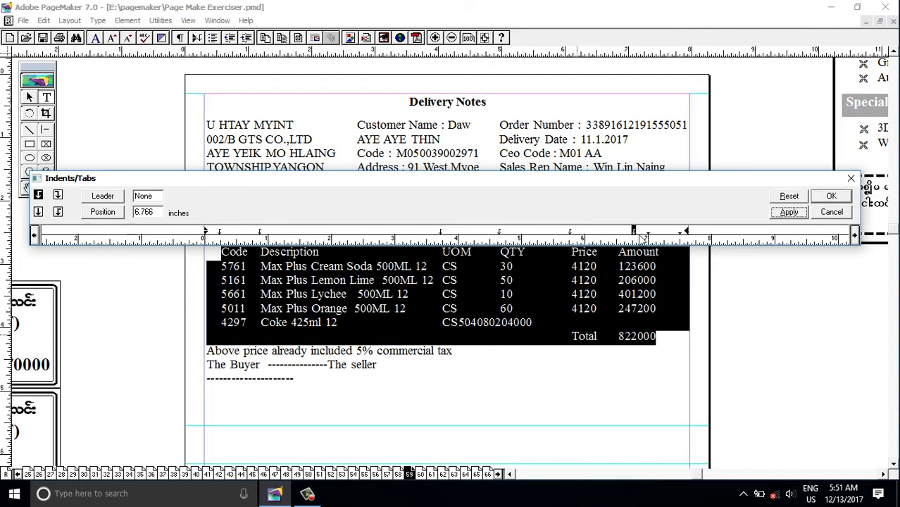
{"action": "left_click", "coordinate": [787, 214]}
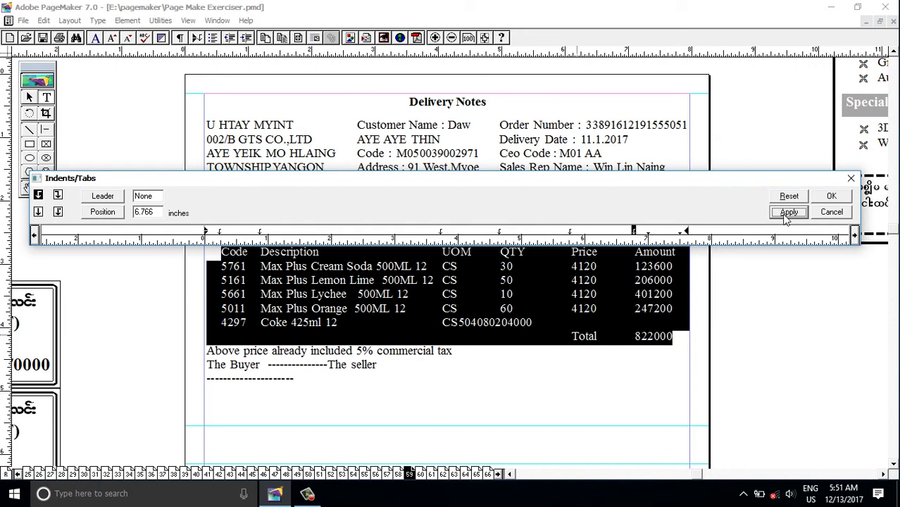
{"action": "left_click", "coordinate": [831, 196]}
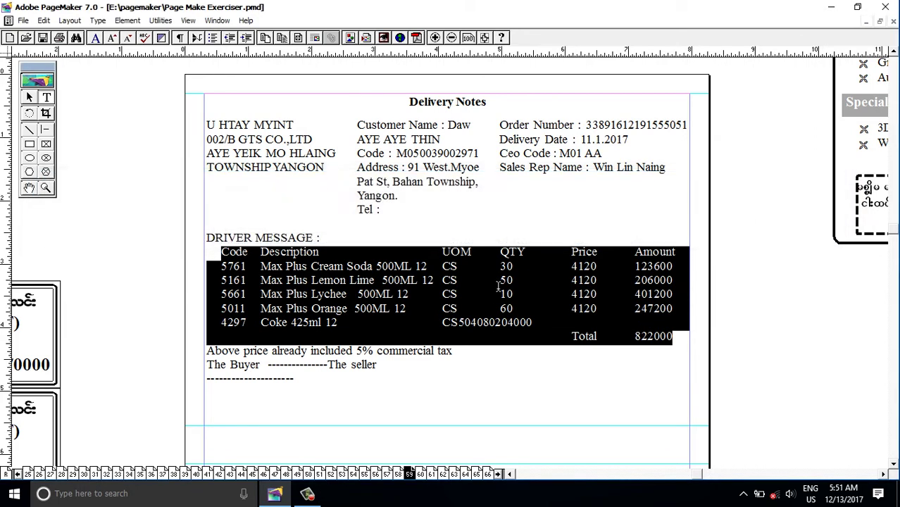
Step: Tab the Coke row's 50, 4080 and 204000 under QTY, Price and Amount, then select the table
{"action": "left_click", "coordinate": [459, 323]}
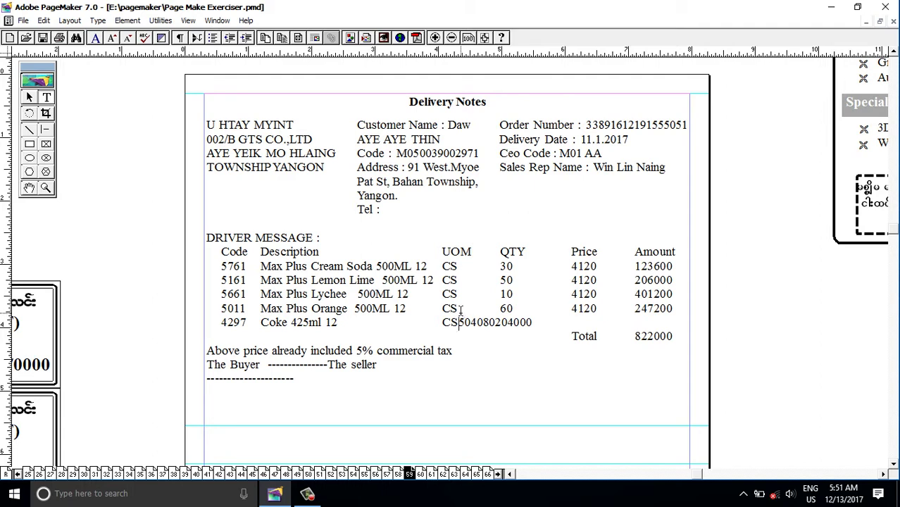
{"action": "key", "text": "Tab"}
{"action": "left_click", "coordinate": [514, 323]}
{"action": "key", "text": "Tab"}
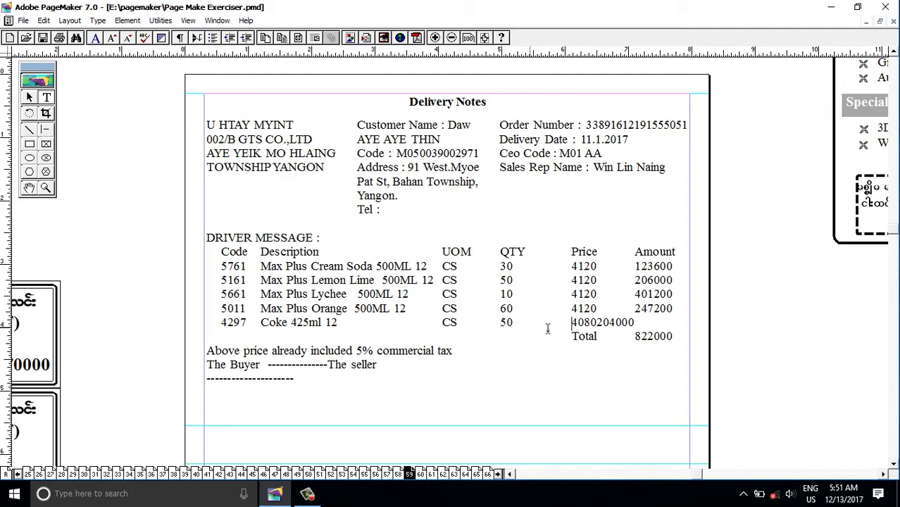
{"action": "left_click", "coordinate": [597, 322]}
{"action": "key", "text": "Tab"}
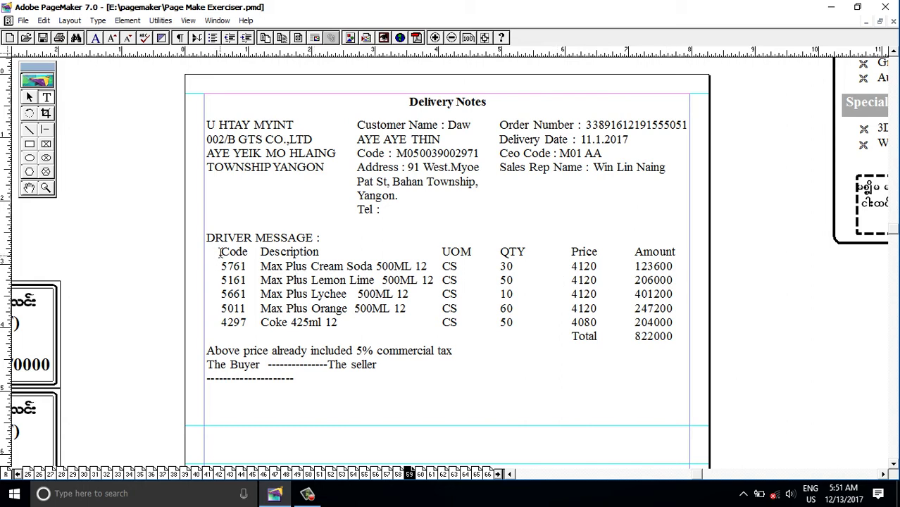
{"action": "left_click_drag", "start_coordinate": [222, 251], "coordinate": [680, 332]}
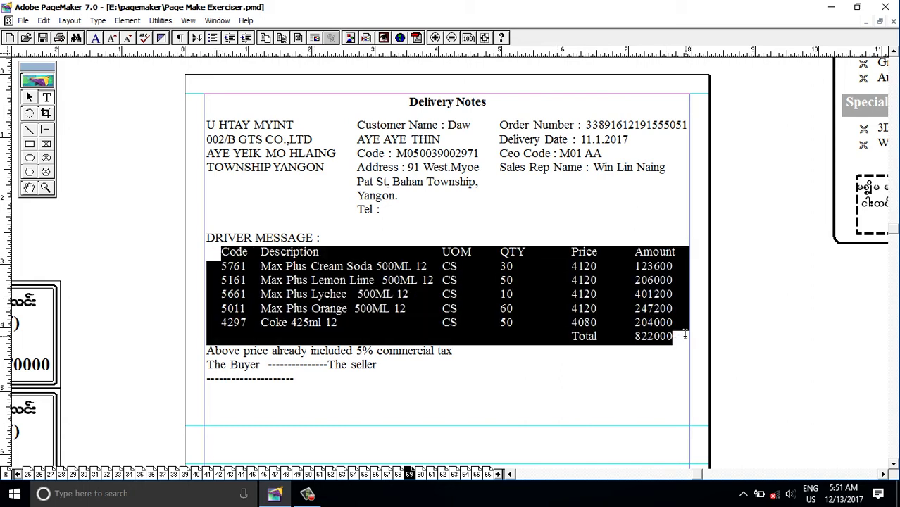
{"action": "key", "text": "ctrl+i"}
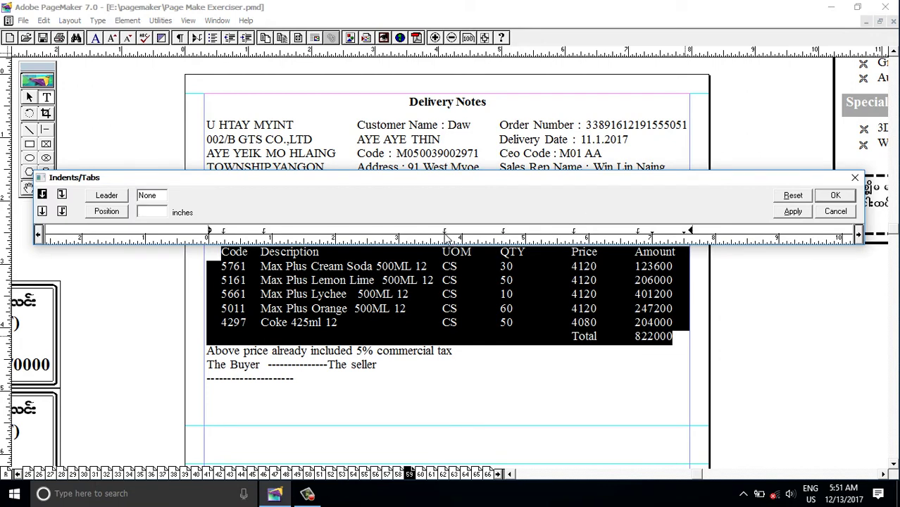
Step: Move the UOM, QTY, Price and Amount tab stops to 3.875, 4.719, 5.688 and 6.688 inches
{"action": "left_click_drag", "start_coordinate": [445, 233], "coordinate": [451, 234]}
{"action": "left_click", "coordinate": [792, 212]}
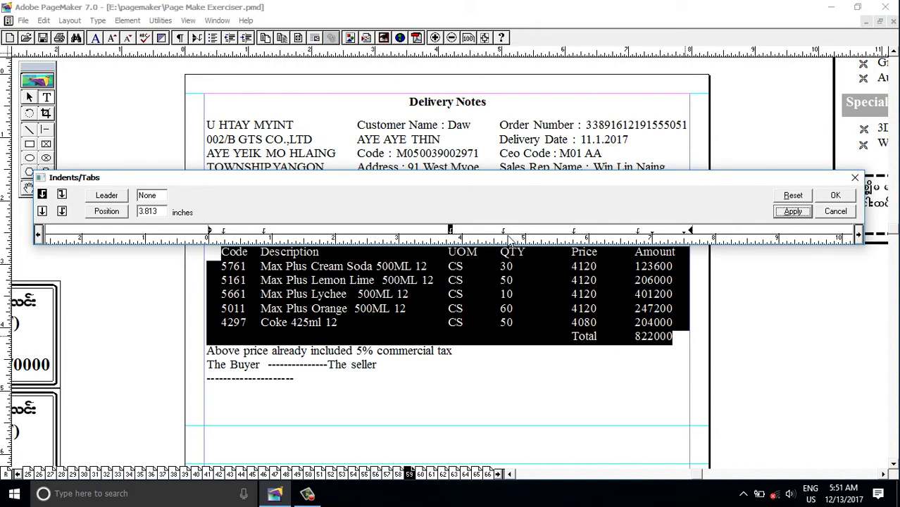
{"action": "left_click_drag", "start_coordinate": [504, 235], "coordinate": [507, 235]}
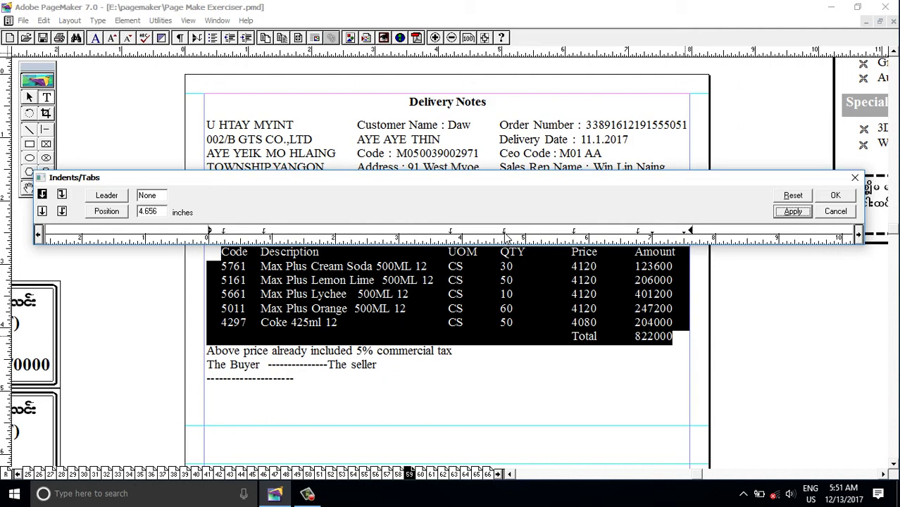
{"action": "left_click", "coordinate": [784, 212]}
{"action": "left_click_drag", "start_coordinate": [573, 234], "coordinate": [569, 234]}
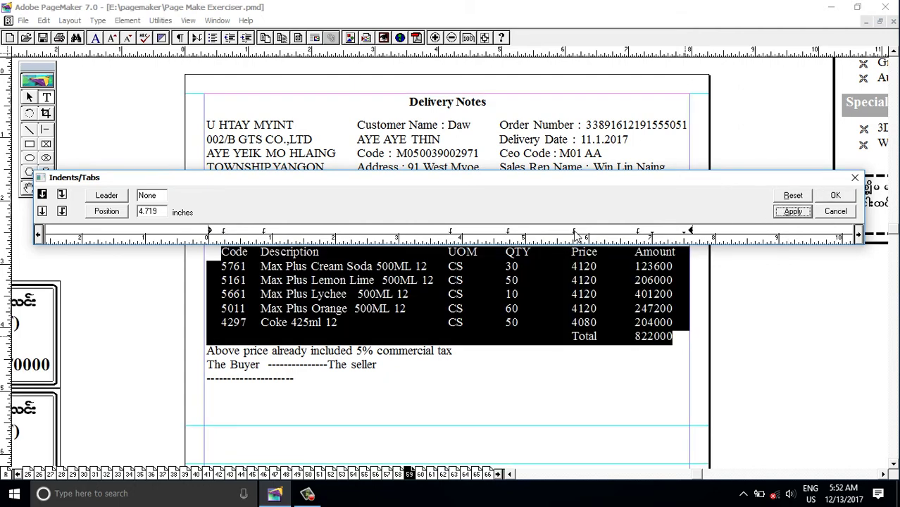
{"action": "left_click", "coordinate": [793, 212]}
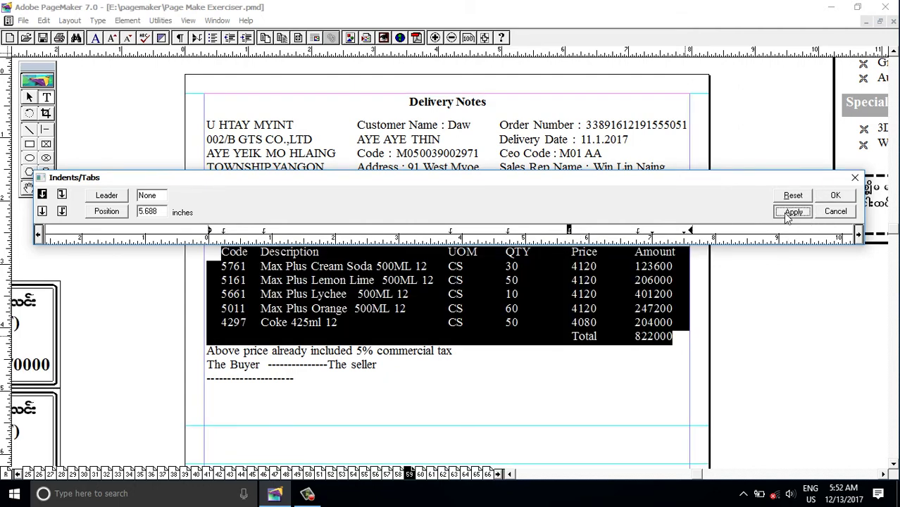
{"action": "left_click_drag", "start_coordinate": [639, 234], "coordinate": [632, 233]}
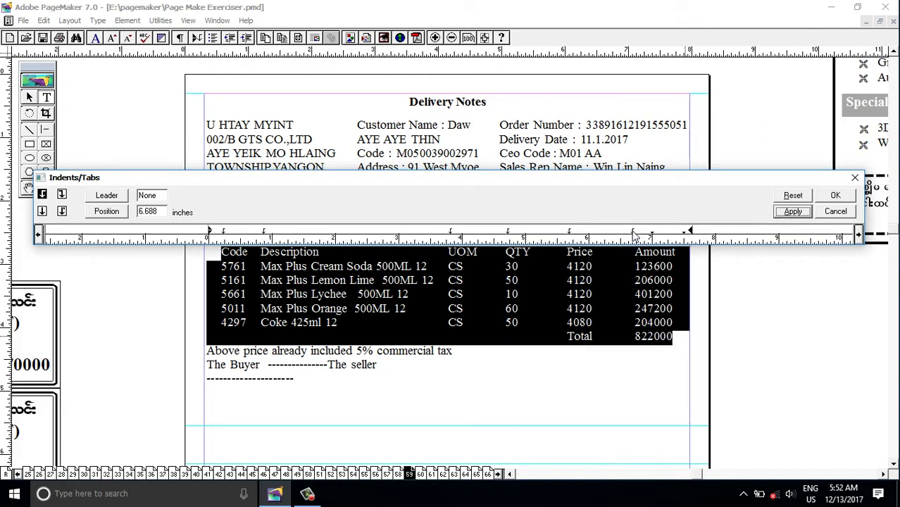
{"action": "left_click", "coordinate": [791, 213]}
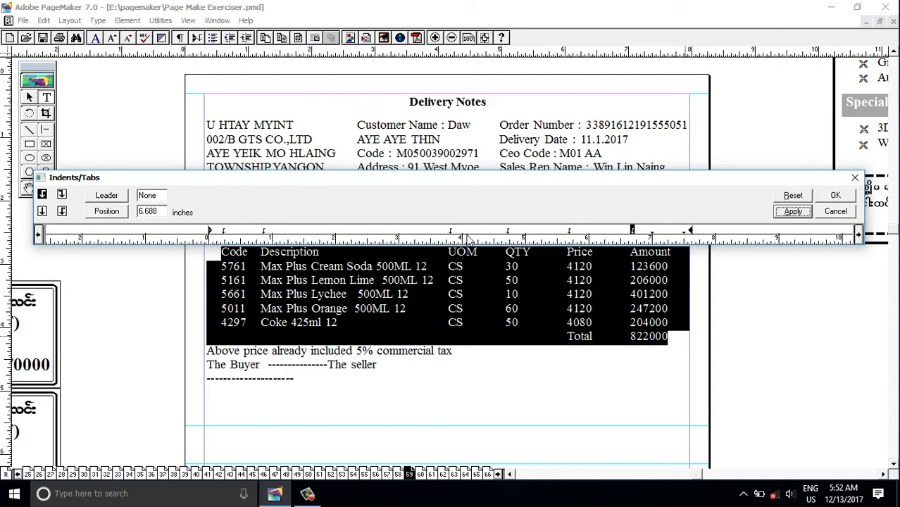
{"action": "left_click_drag", "start_coordinate": [451, 233], "coordinate": [454, 233]}
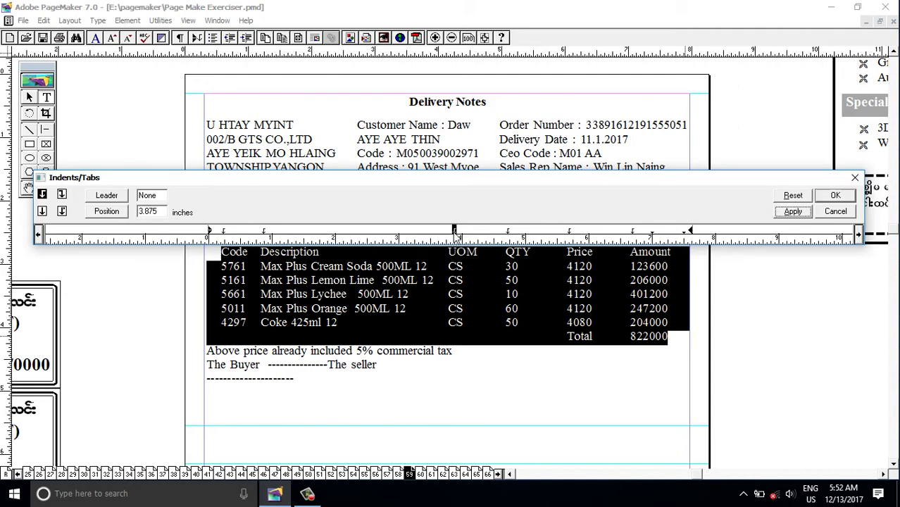
{"action": "left_click", "coordinate": [777, 214]}
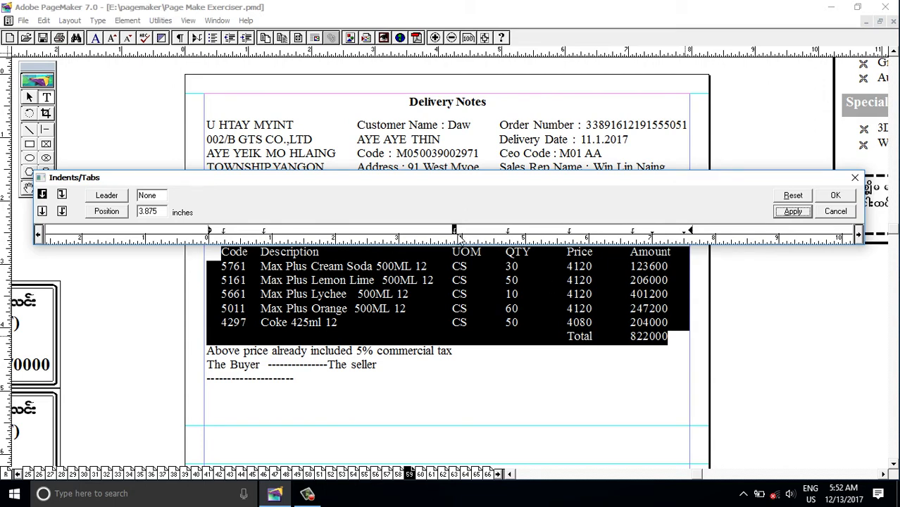
{"action": "left_click", "coordinate": [42, 211]}
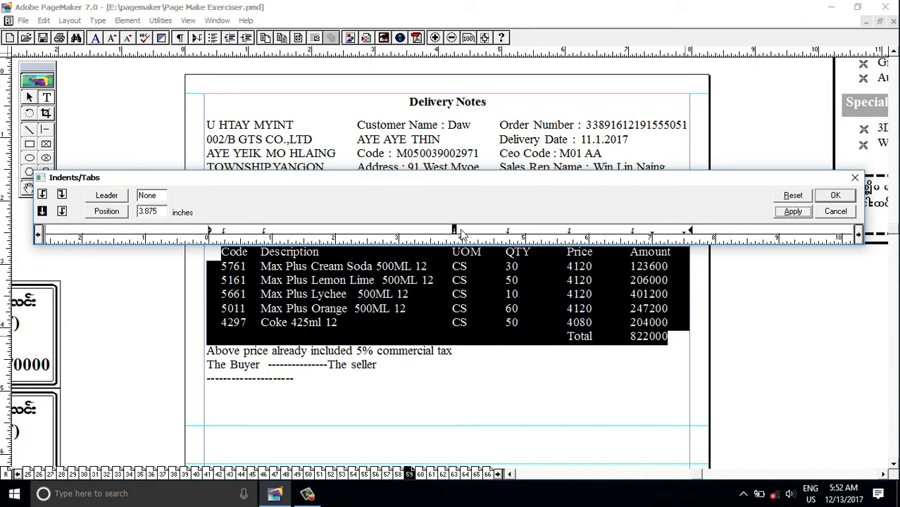
Step: Add centred tab stops for QTY, Price and Amount and drag the old tabs off the ruler
{"action": "left_click_drag", "start_coordinate": [454, 231], "coordinate": [461, 232]}
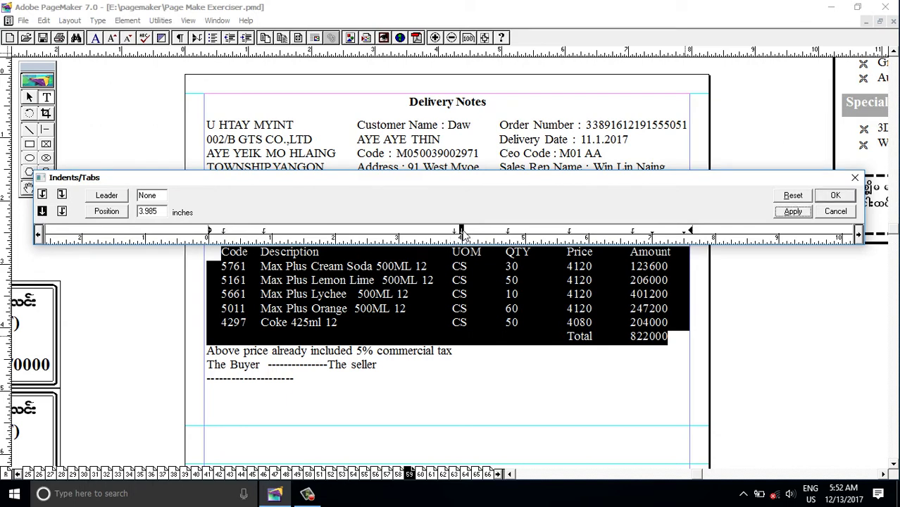
{"action": "left_click", "coordinate": [519, 233]}
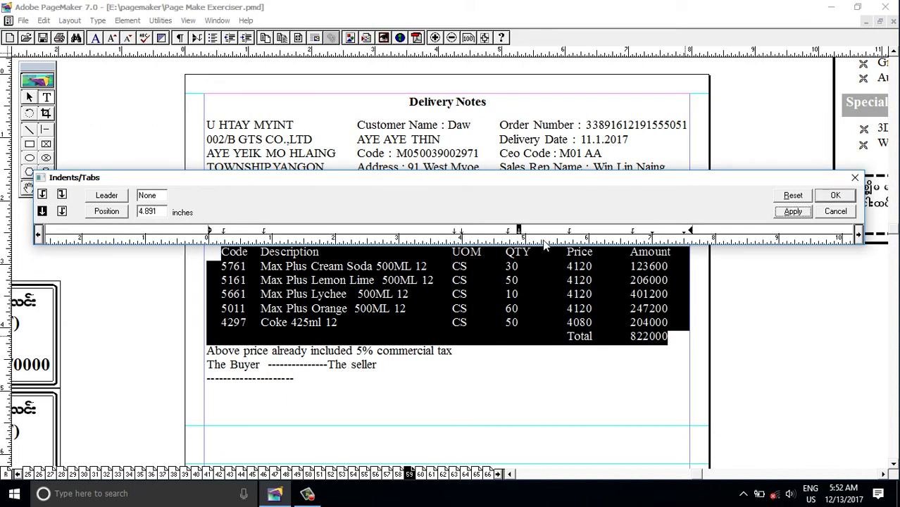
{"action": "left_click", "coordinate": [579, 232]}
{"action": "left_click", "coordinate": [646, 238]}
{"action": "left_click_drag", "start_coordinate": [458, 233], "coordinate": [461, 257]}
{"action": "left_click_drag", "start_coordinate": [507, 233], "coordinate": [503, 250]}
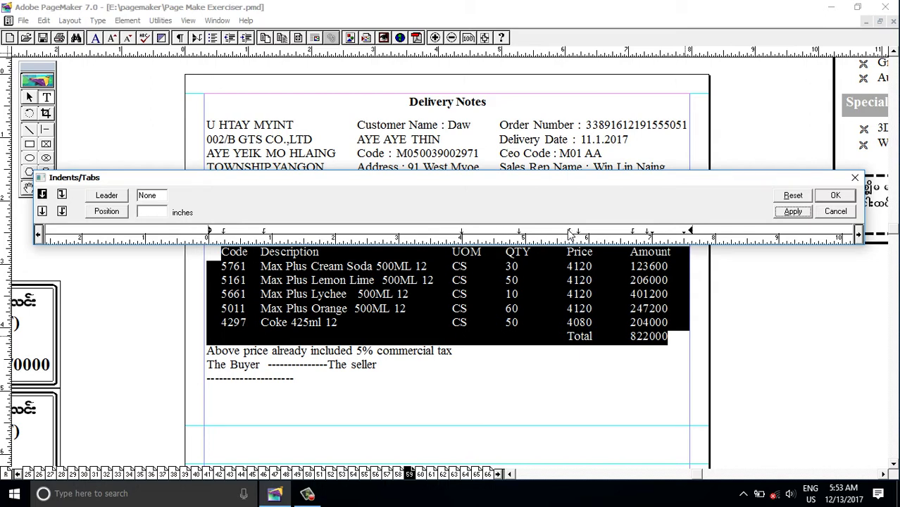
{"action": "left_click_drag", "start_coordinate": [569, 233], "coordinate": [566, 257]}
{"action": "left_click_drag", "start_coordinate": [633, 233], "coordinate": [627, 256]}
{"action": "left_click", "coordinate": [789, 213]}
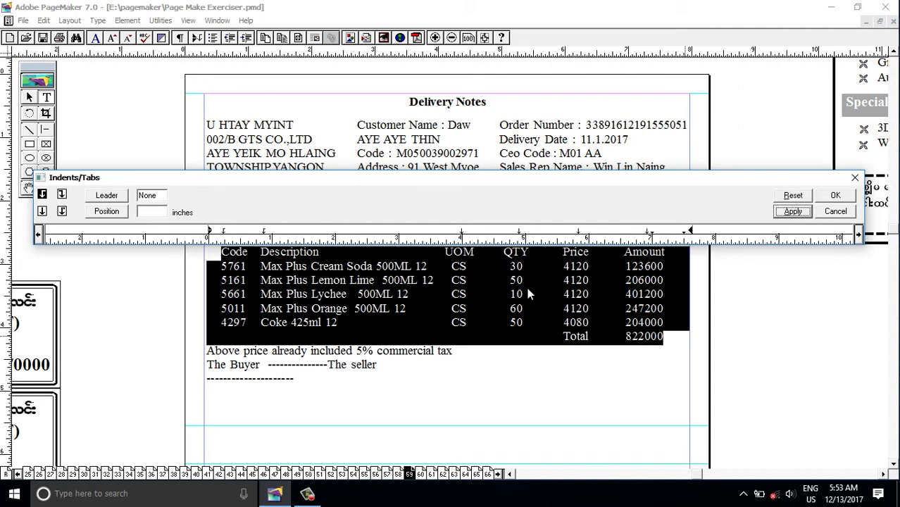
Step: Set the centred tabs to 4.125, 4.969, 5.938 and 7 inches and confirm
{"action": "left_click_drag", "start_coordinate": [649, 232], "coordinate": [652, 233]}
{"action": "left_click", "coordinate": [793, 211]}
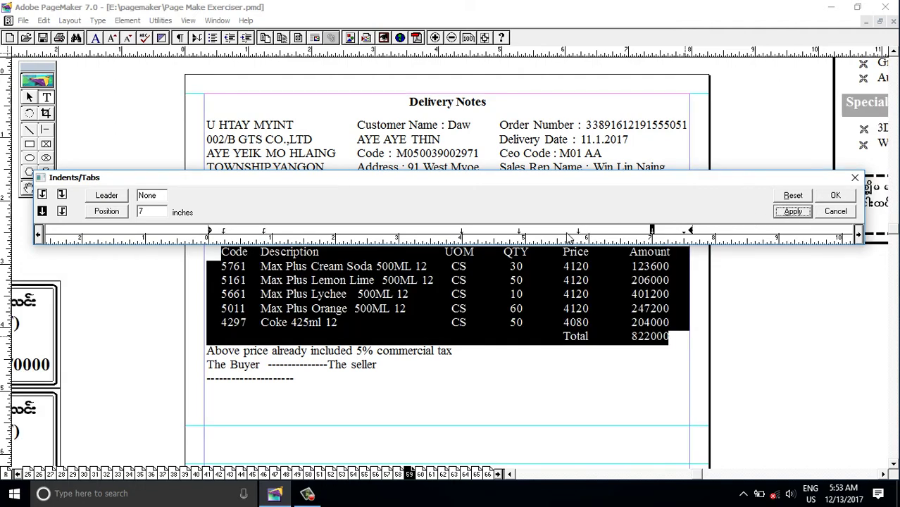
{"action": "left_click", "coordinate": [580, 233]}
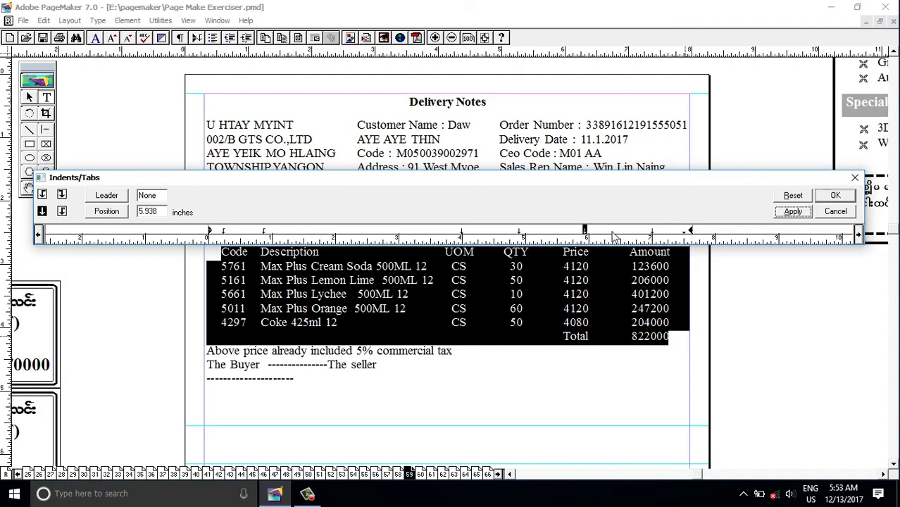
{"action": "left_click", "coordinate": [795, 214]}
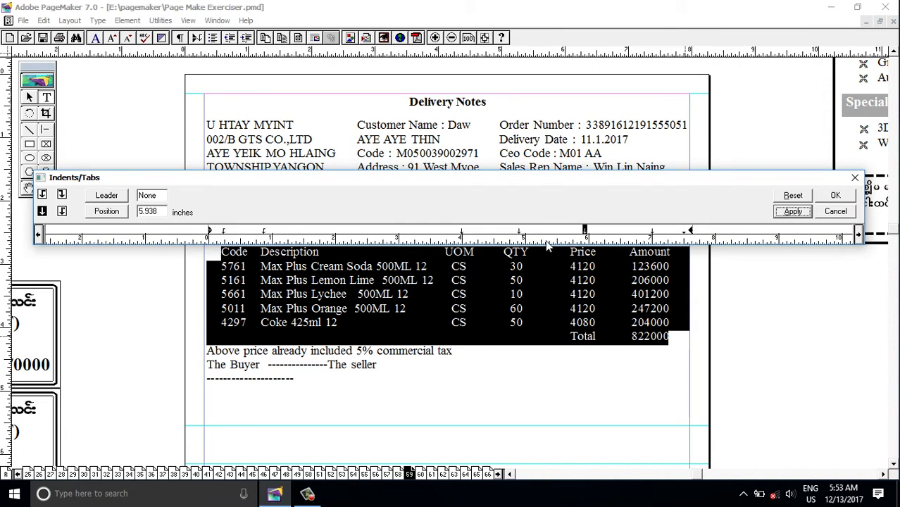
{"action": "left_click_drag", "start_coordinate": [519, 233], "coordinate": [523, 233]}
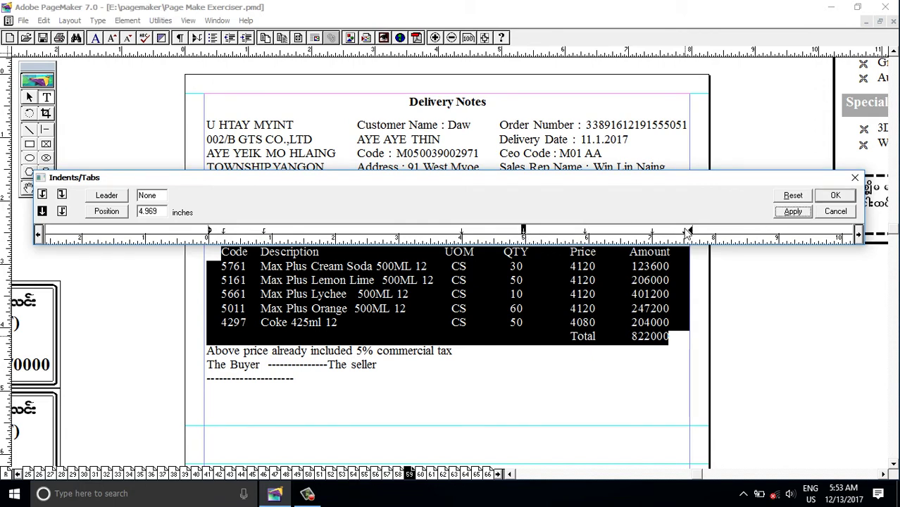
{"action": "left_click", "coordinate": [782, 215]}
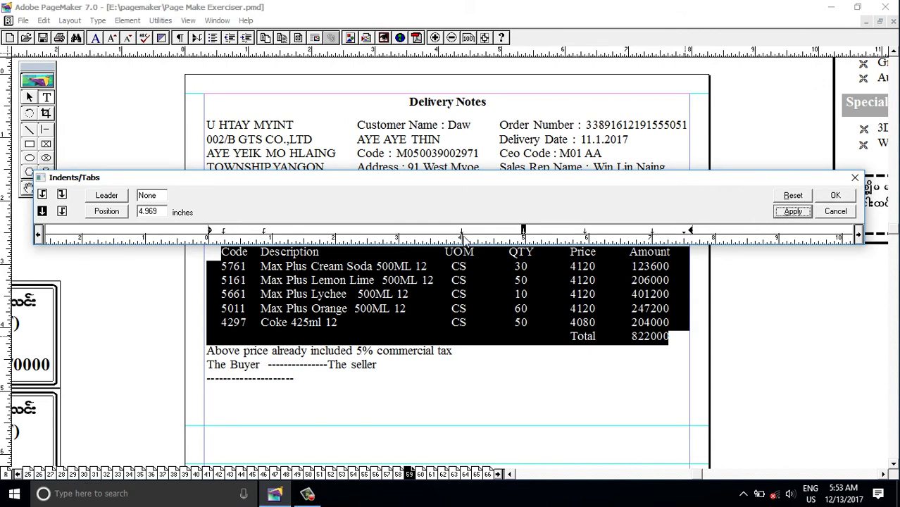
{"action": "left_click_drag", "start_coordinate": [461, 233], "coordinate": [469, 233]}
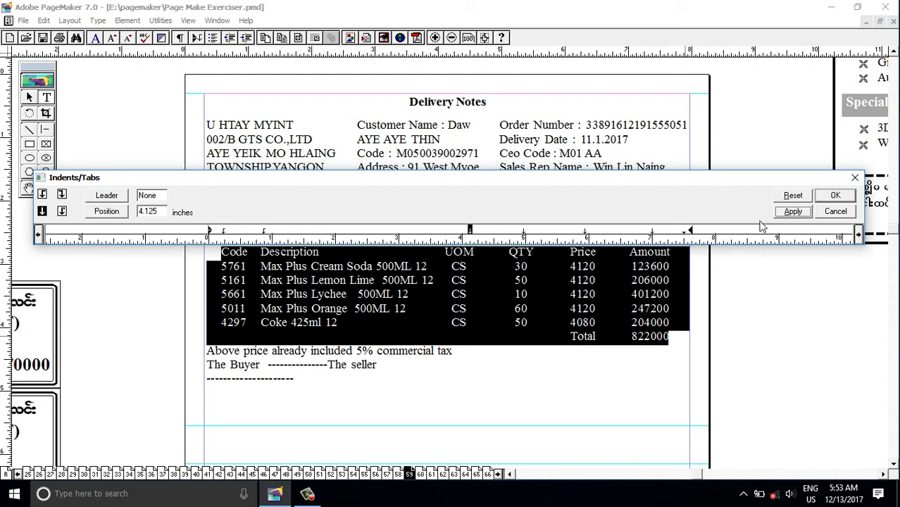
{"action": "left_click", "coordinate": [782, 214]}
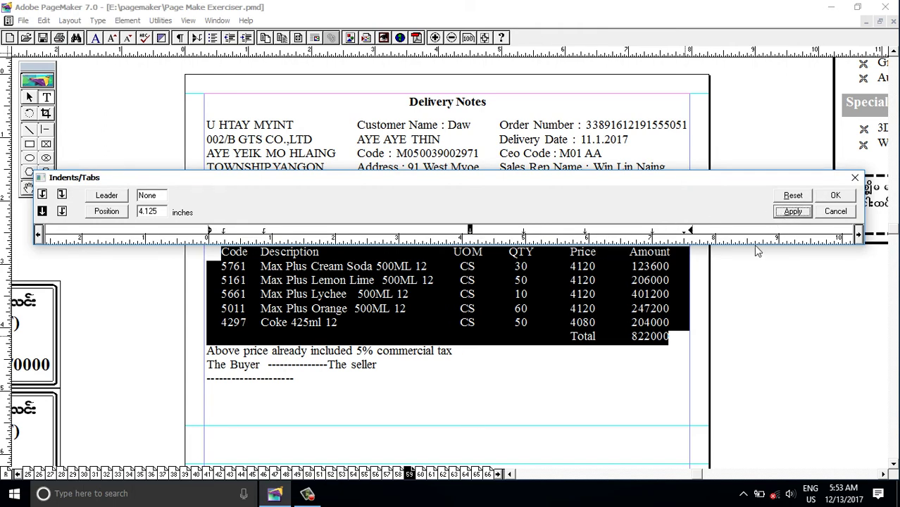
{"action": "left_click", "coordinate": [847, 197]}
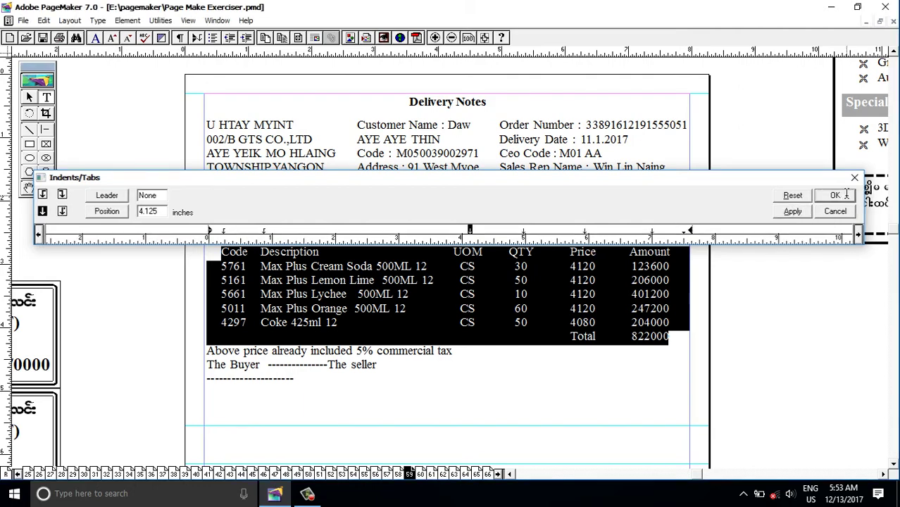
Step: Insert a blank line after the commercial tax line
{"action": "left_click", "coordinate": [423, 293]}
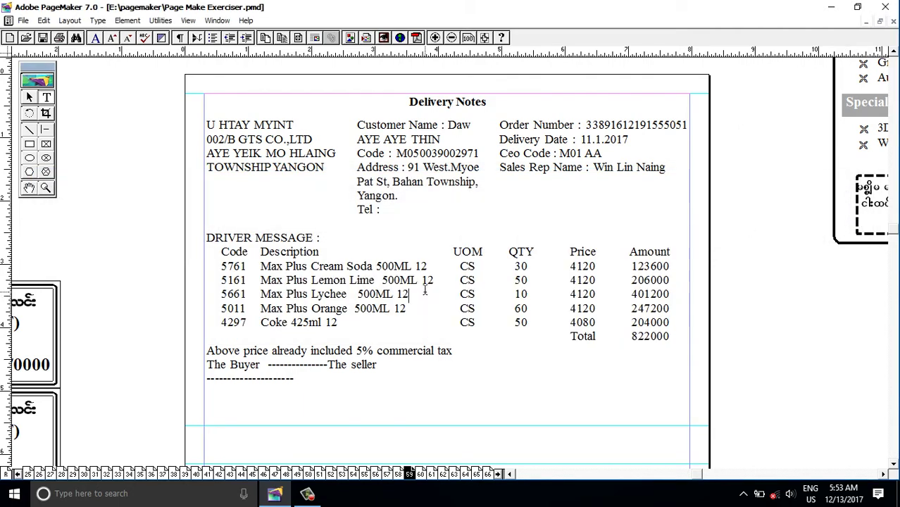
{"action": "left_click", "coordinate": [467, 353]}
{"action": "key", "text": "Return"}
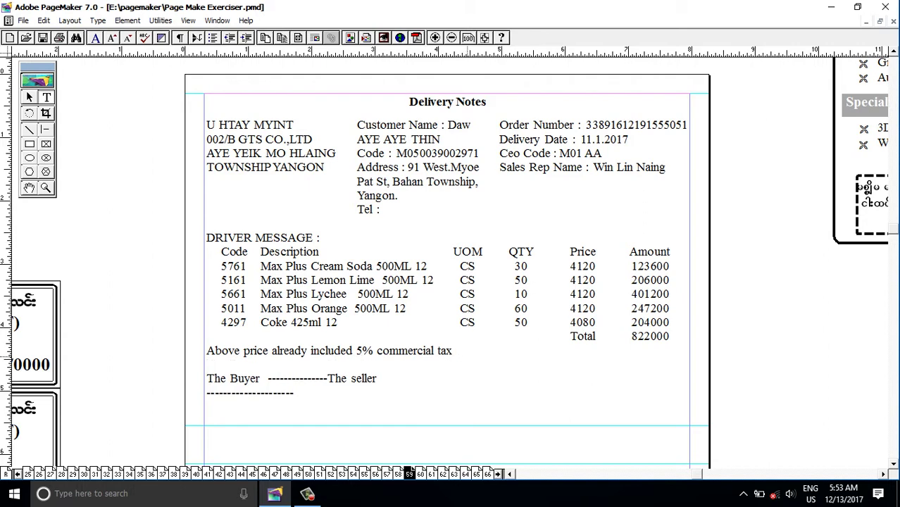
Step: Tab The seller and its dashed signature line over to the right margin
{"action": "left_click", "coordinate": [328, 379]}
{"action": "key", "text": "Tab"}
{"action": "key", "text": "Tab"}
{"action": "key", "text": "Tab"}
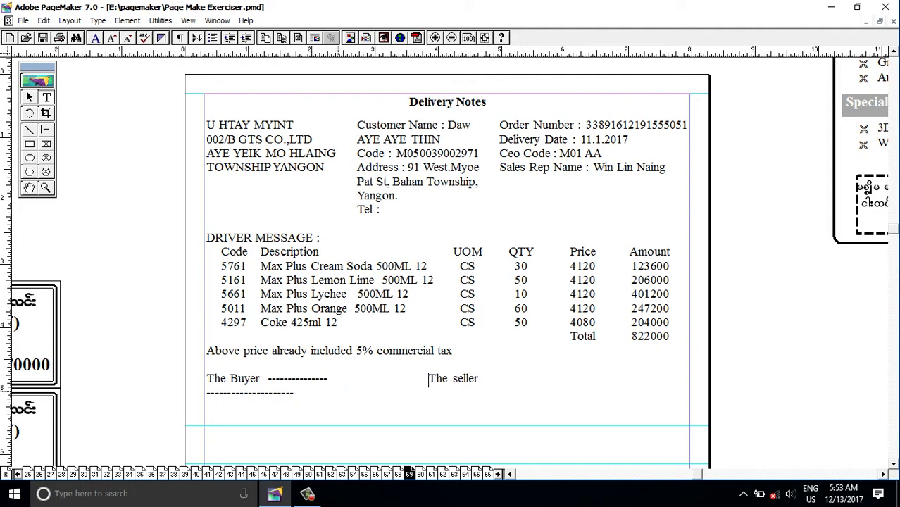
{"action": "key", "text": "Tab"}
{"action": "key", "text": "Tab"}
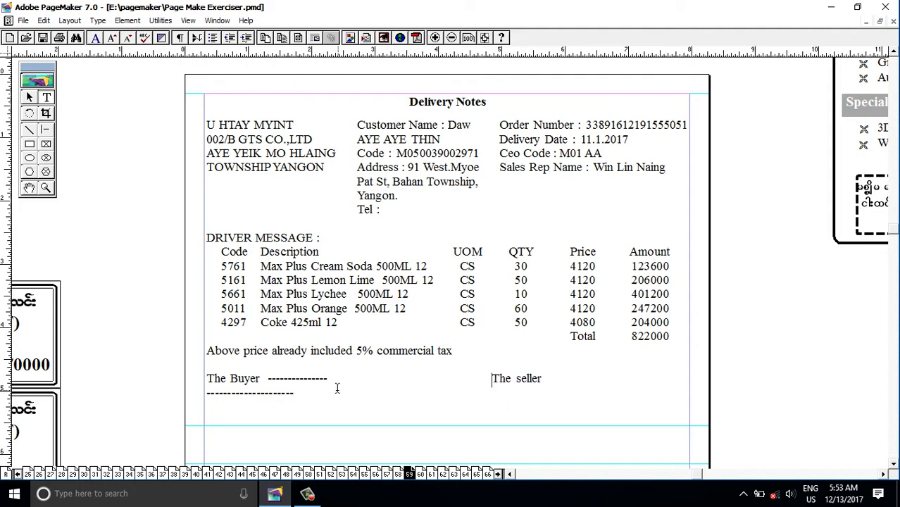
{"action": "left_click", "coordinate": [208, 394]}
{"action": "key", "text": "Tab"}
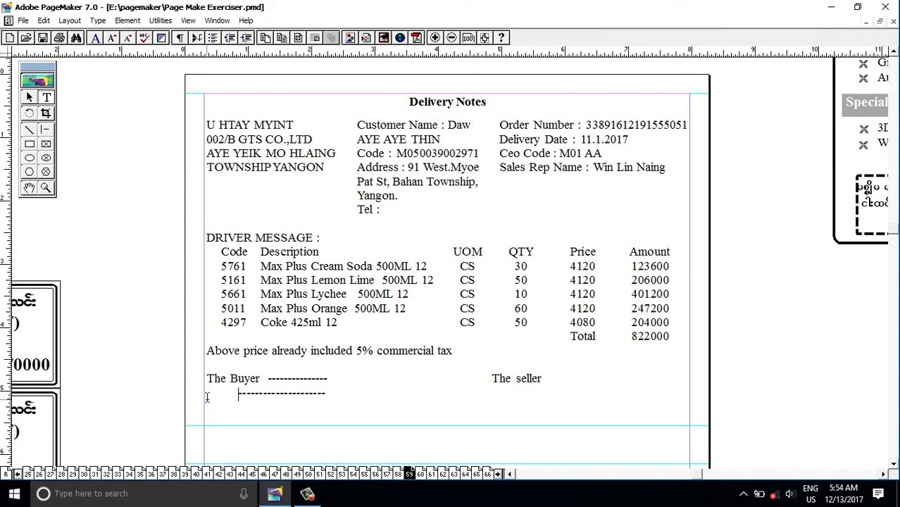
{"action": "key", "text": "Tab"}
{"action": "key", "text": "Tab"}
{"action": "key", "text": "Tab"}
{"action": "key", "text": "Tab"}
{"action": "key", "text": "Tab"}
{"action": "key", "text": "Tab"}
{"action": "key", "text": "Tab"}
{"action": "key", "text": "Tab"}
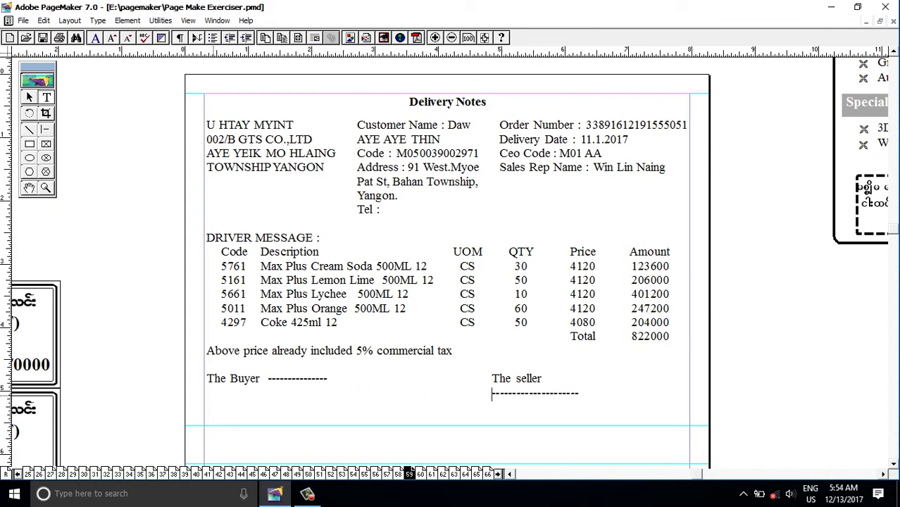
{"action": "key", "text": "Tab"}
{"action": "key", "text": "Tab"}
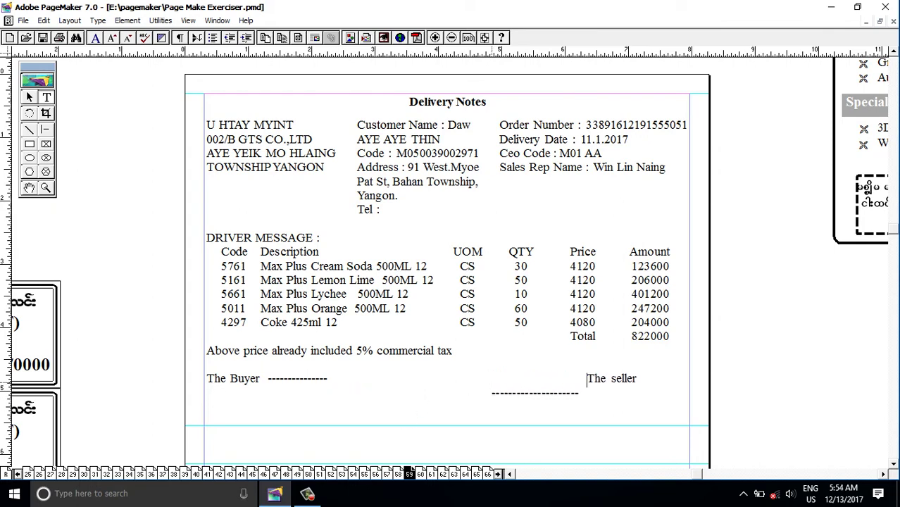
{"action": "left_click", "coordinate": [491, 394]}
{"action": "key", "text": "Tab"}
{"action": "key", "text": "Tab"}
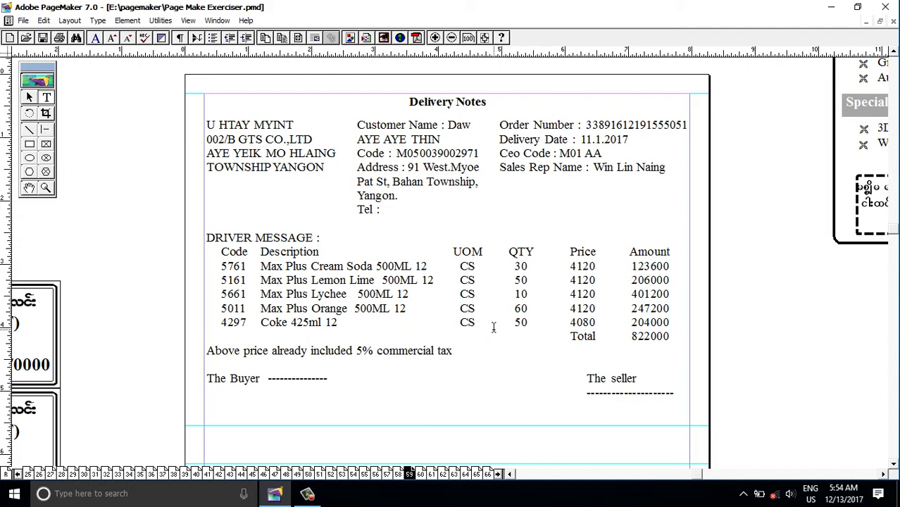
Step: Give the DRIVER MESSAGE : line 0.15 inch of paragraph space after
{"action": "left_click", "coordinate": [338, 237]}
{"action": "left_click", "coordinate": [339, 238]}
{"action": "key", "text": "Return"}
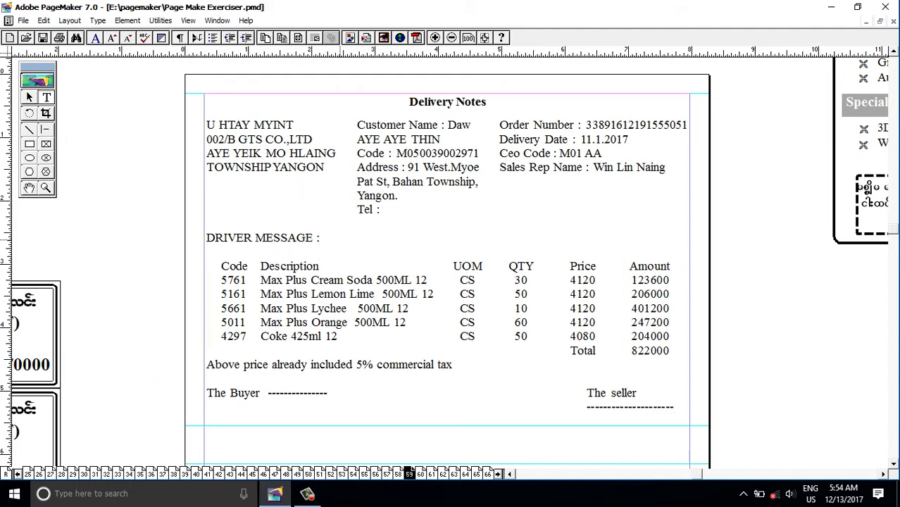
{"action": "key", "text": "BackSpace"}
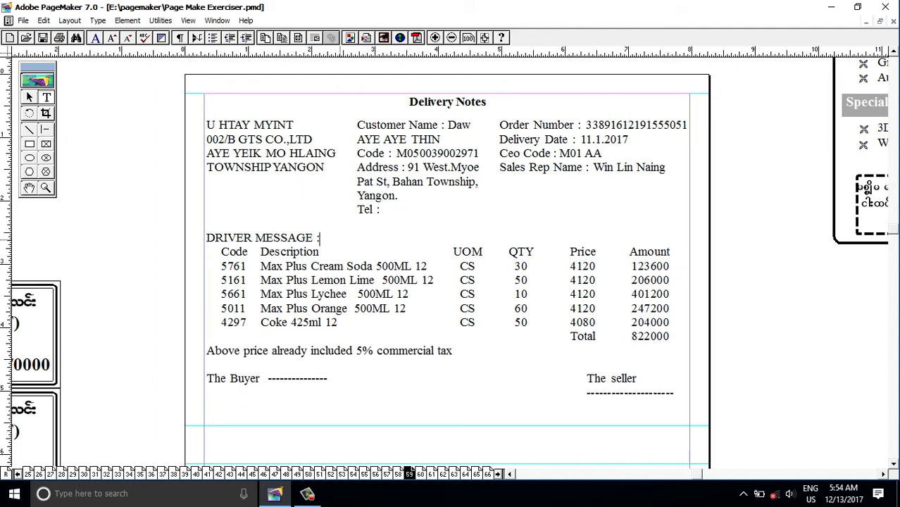
{"action": "left_click", "coordinate": [98, 21]}
{"action": "left_click", "coordinate": [152, 162]}
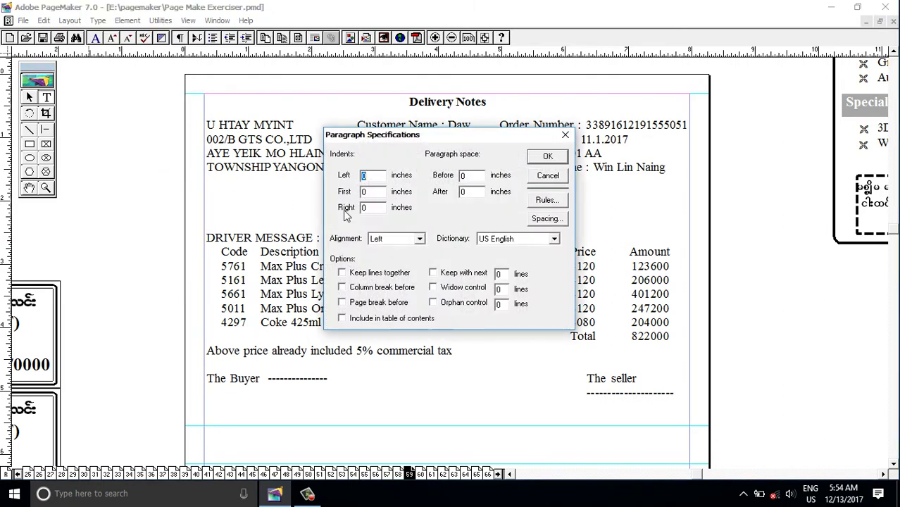
{"action": "left_click", "coordinate": [470, 191]}
{"action": "left_click_drag", "start_coordinate": [470, 191], "coordinate": [452, 202]}
{"action": "key", "text": "Return"}
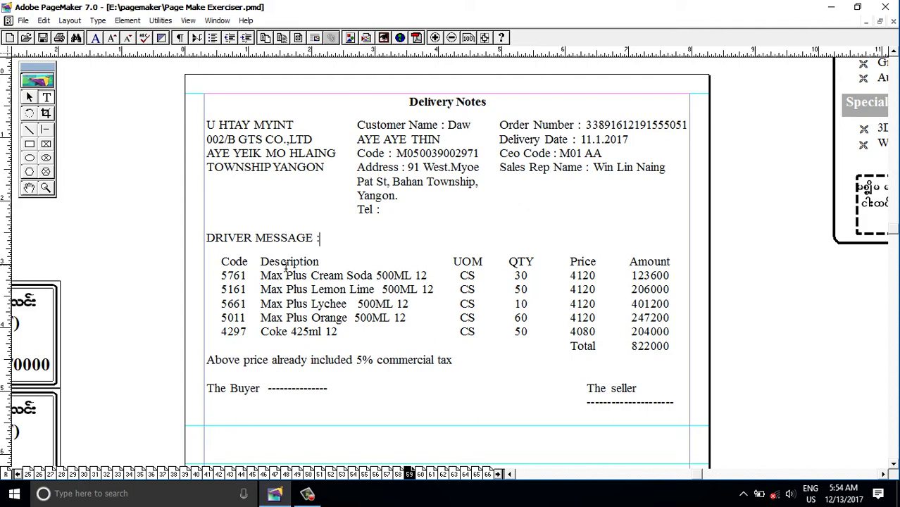
{"action": "key", "text": "ctrl+apostrophe"}
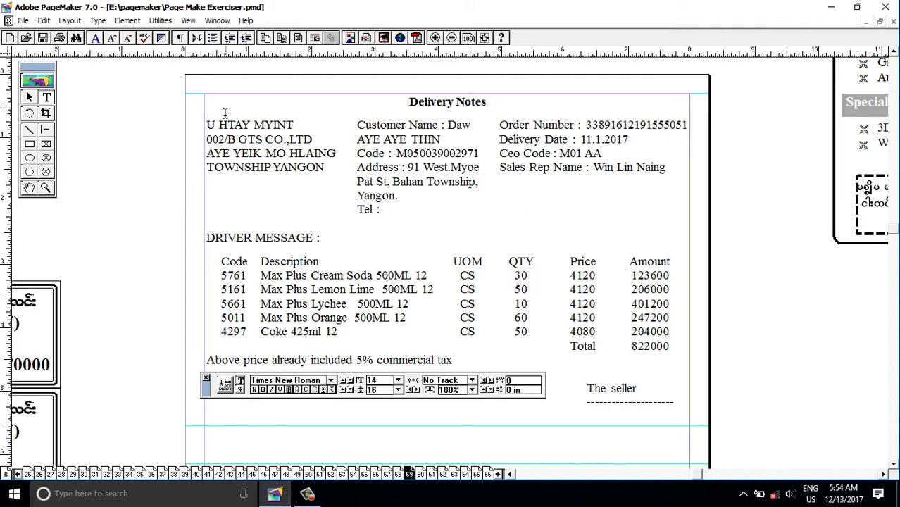
Step: Shrink the whole delivery note to 12 pt and the Code-to-Total item table to 10 pt
{"action": "left_click_drag", "start_coordinate": [205, 125], "coordinate": [743, 412]}
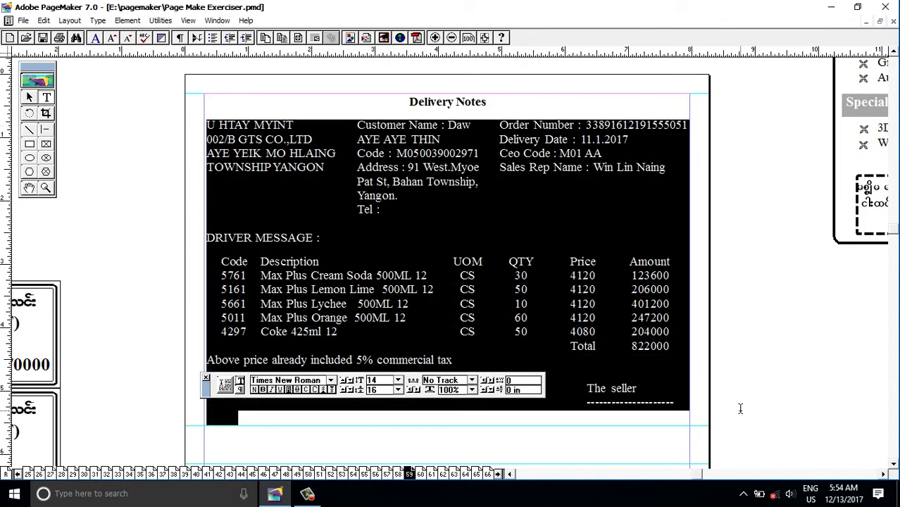
{"action": "key", "text": "ctrl+shift+comma"}
{"action": "key", "text": "ctrl+shift+comma"}
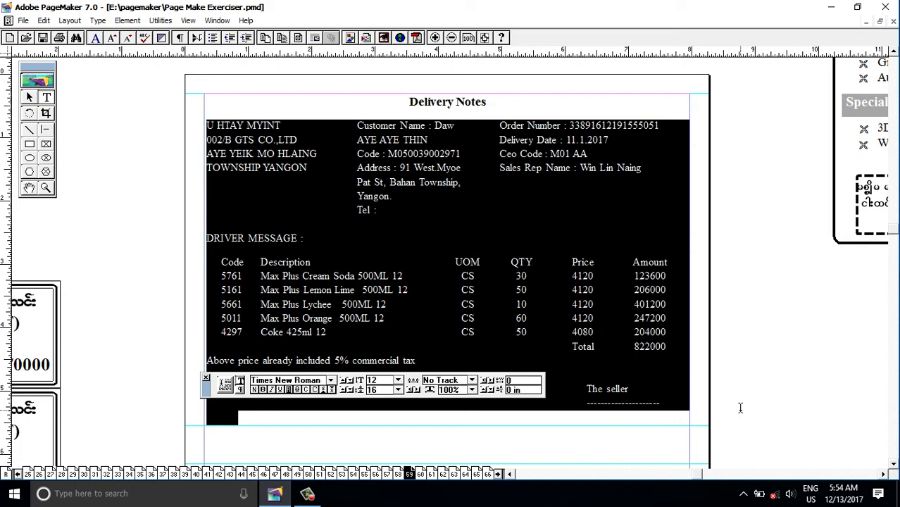
{"action": "left_click", "coordinate": [426, 257]}
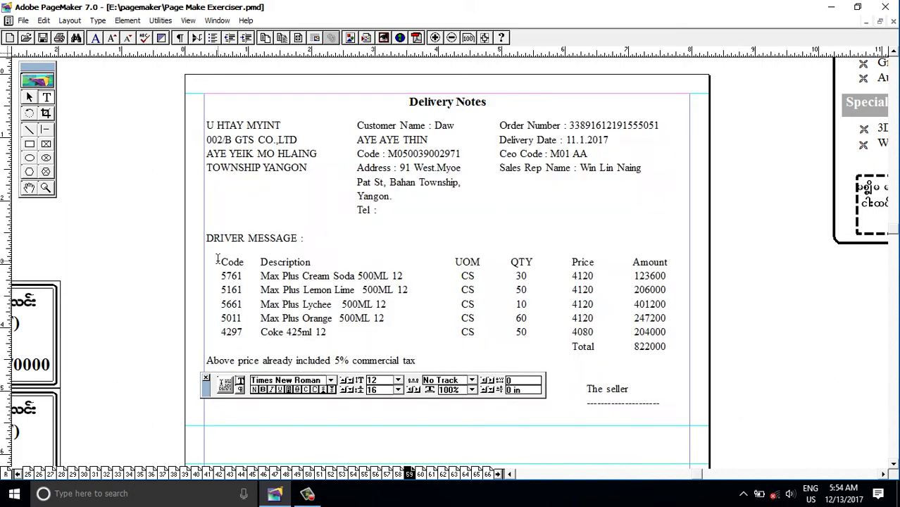
{"action": "left_click_drag", "start_coordinate": [218, 259], "coordinate": [698, 343]}
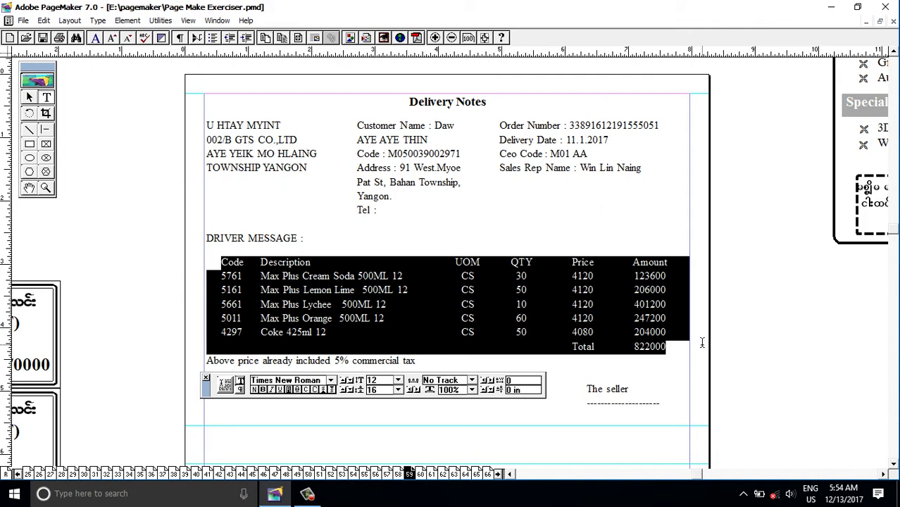
{"action": "key", "text": "ctrl+shift+comma"}
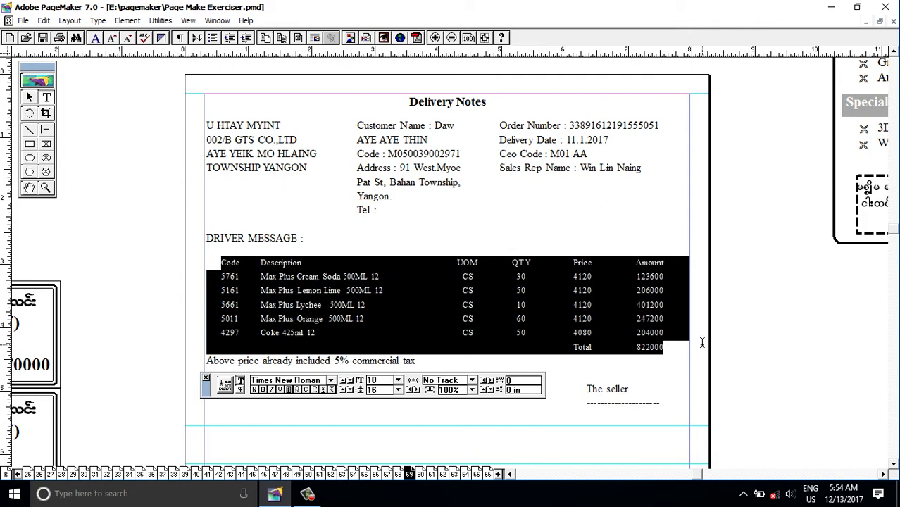
{"action": "scroll", "coordinate": [521, 261], "scroll_direction": "down", "scroll_amount": 3}
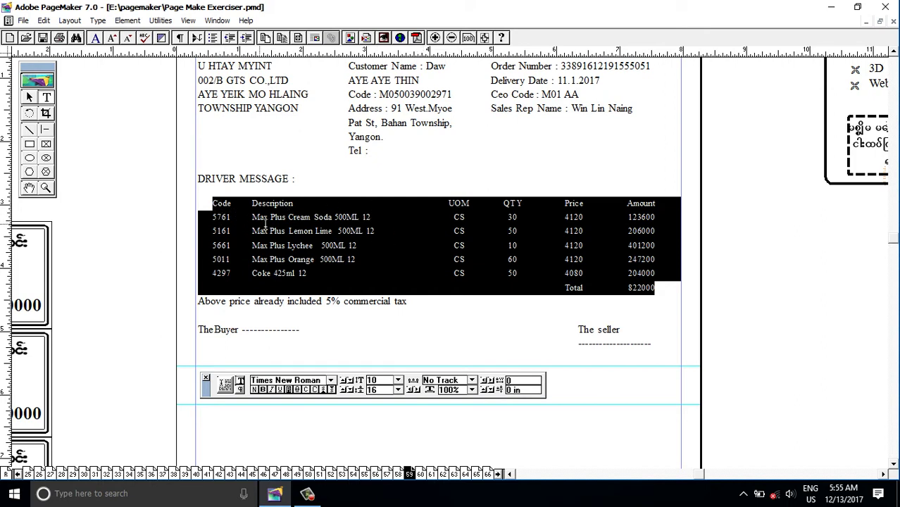
Step: Move the Description tab stop to about 1.313 in and add a Code tab near 0.688 in
{"action": "key", "text": "ctrl+i"}
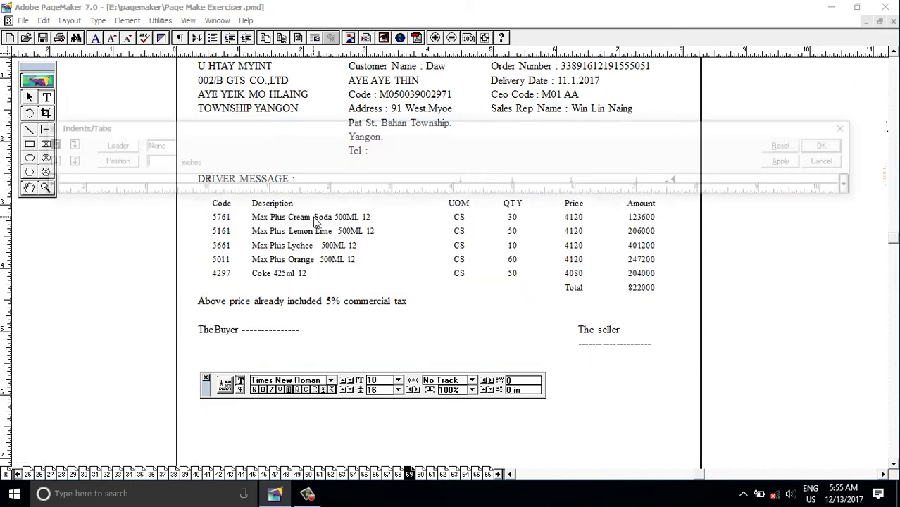
{"action": "left_click_drag", "start_coordinate": [257, 184], "coordinate": [305, 183]}
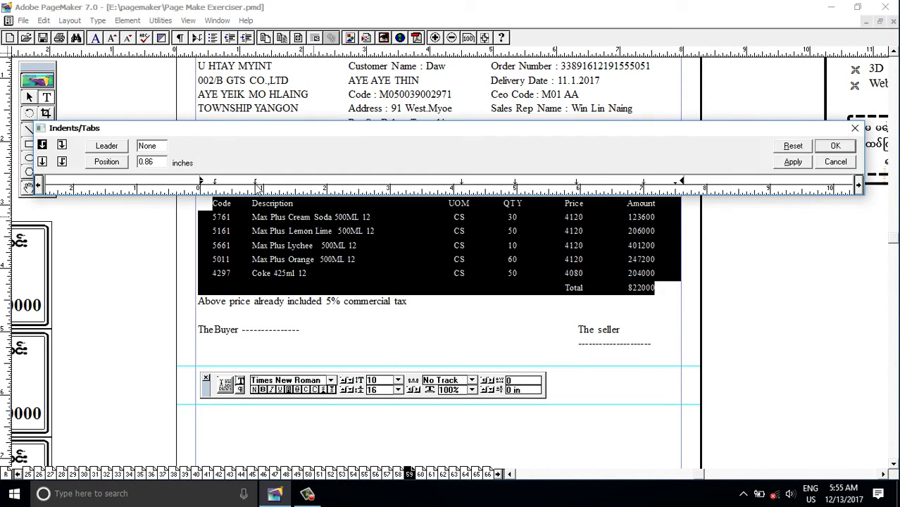
{"action": "left_click", "coordinate": [793, 162]}
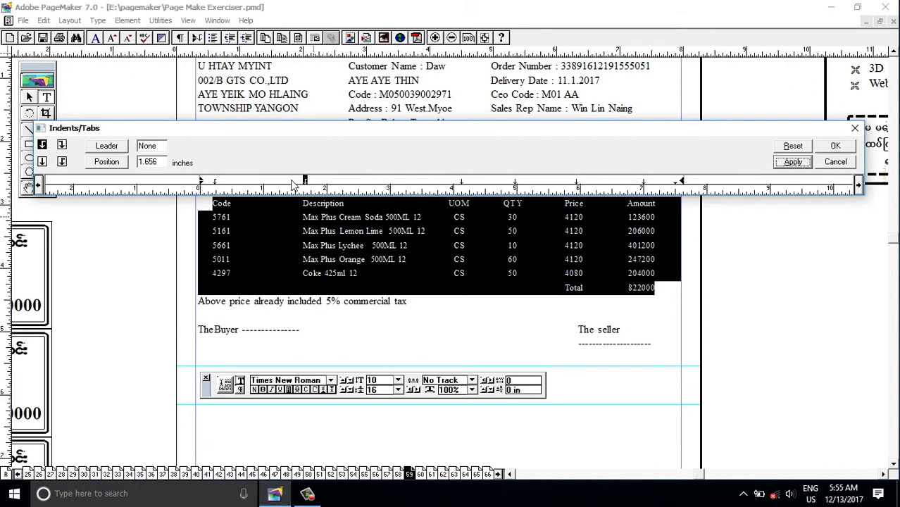
{"action": "left_click_drag", "start_coordinate": [305, 183], "coordinate": [283, 183]}
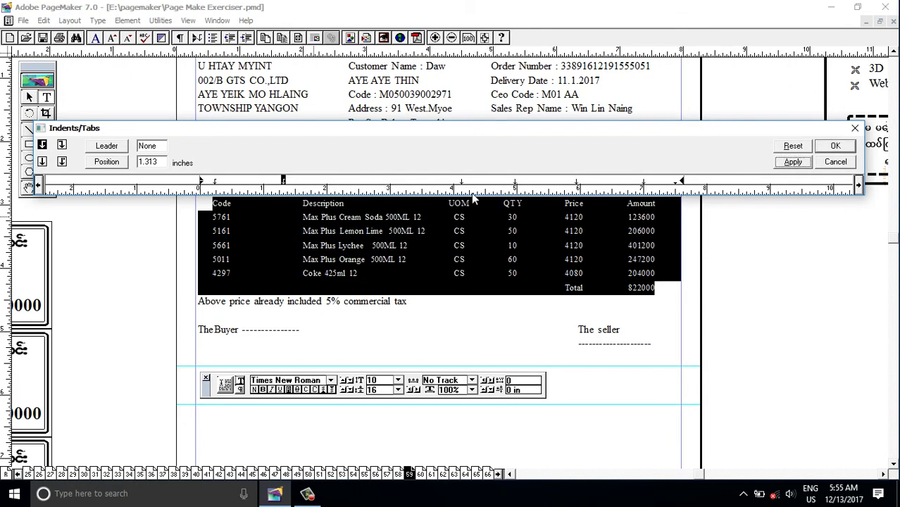
{"action": "left_click", "coordinate": [777, 163]}
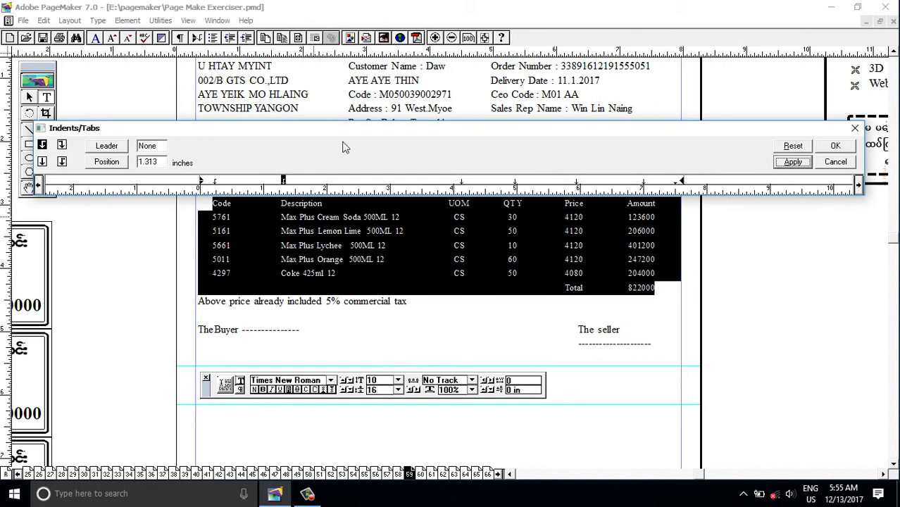
{"action": "left_click_drag", "start_coordinate": [215, 183], "coordinate": [235, 182]}
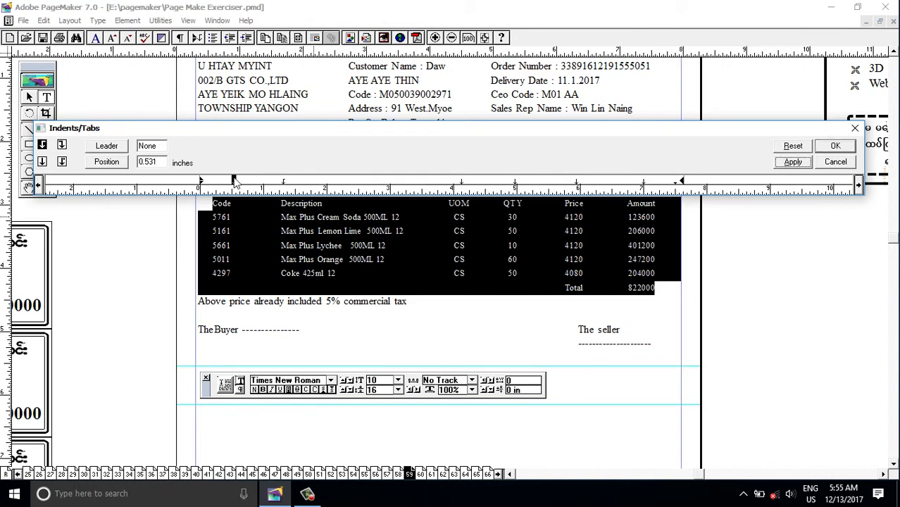
{"action": "left_click", "coordinate": [799, 162]}
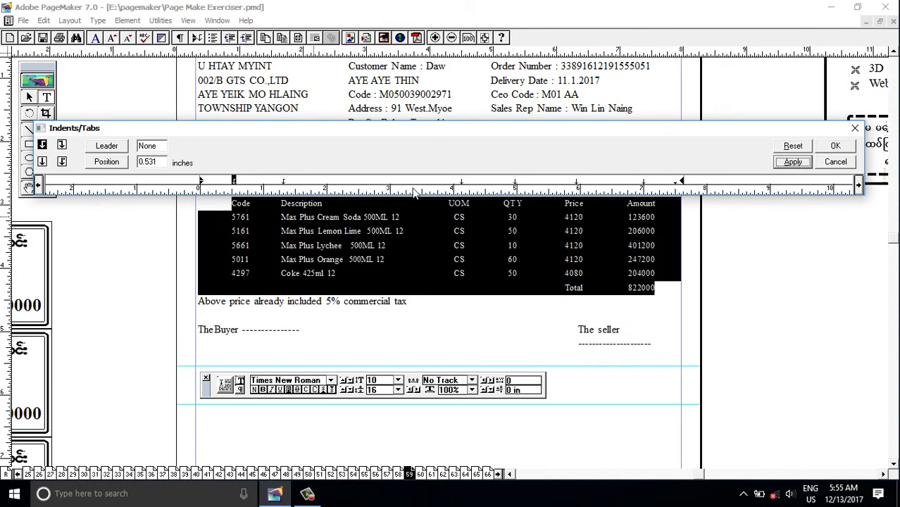
{"action": "left_click_drag", "start_coordinate": [237, 185], "coordinate": [246, 184]}
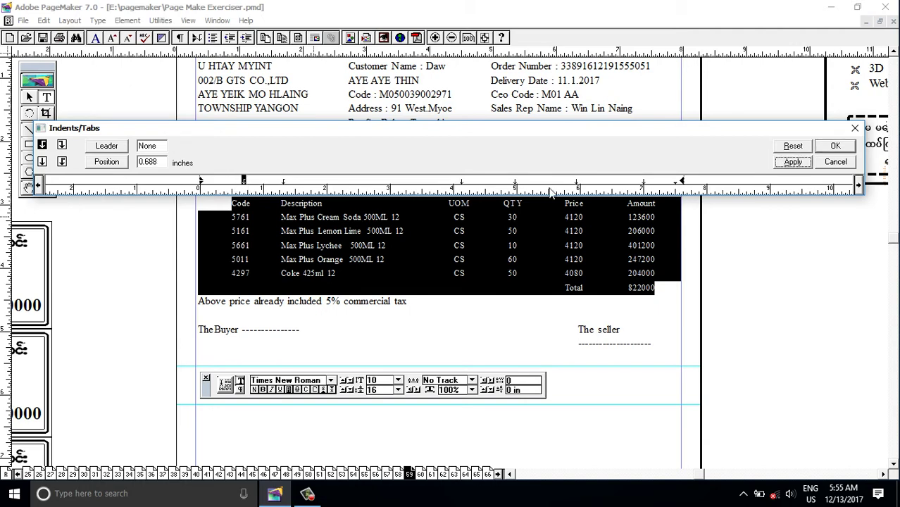
{"action": "left_click", "coordinate": [790, 163]}
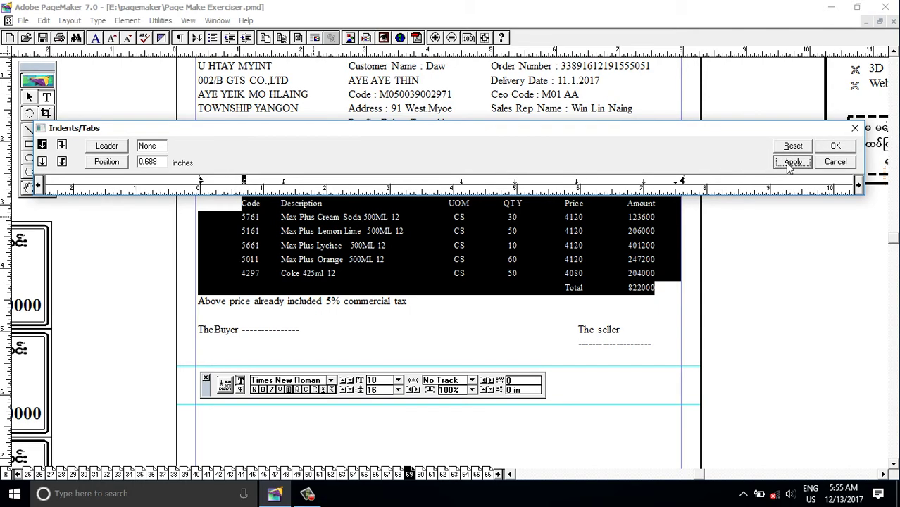
Step: Shift the UOM, QTY, Price and Amount tab stops left, applying each change
{"action": "left_click_drag", "start_coordinate": [462, 182], "coordinate": [443, 184]}
{"action": "left_click", "coordinate": [791, 162]}
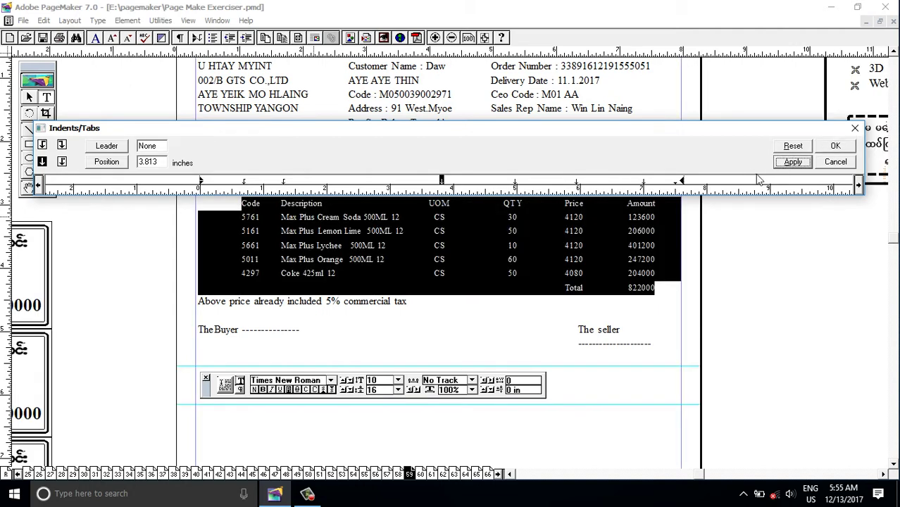
{"action": "left_click_drag", "start_coordinate": [515, 185], "coordinate": [473, 183]}
{"action": "left_click", "coordinate": [801, 166]}
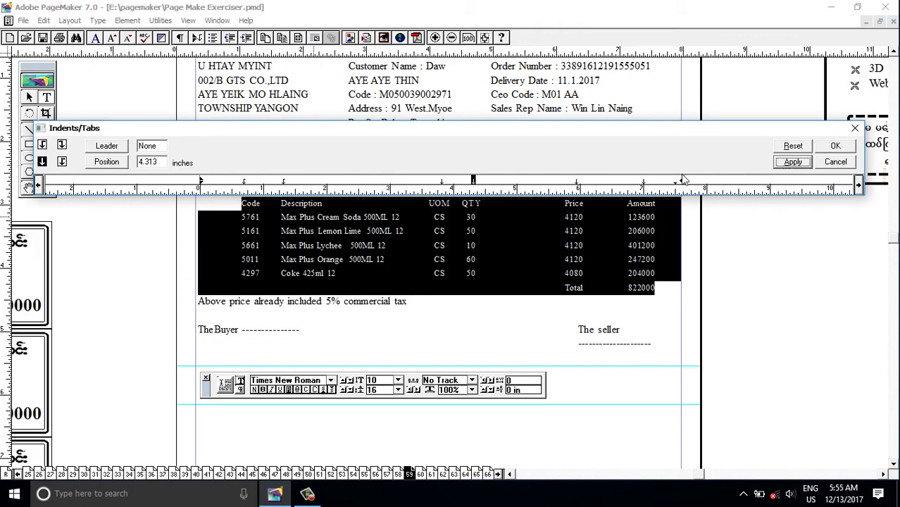
{"action": "left_click_drag", "start_coordinate": [478, 184], "coordinate": [486, 184]}
{"action": "left_click", "coordinate": [799, 163]}
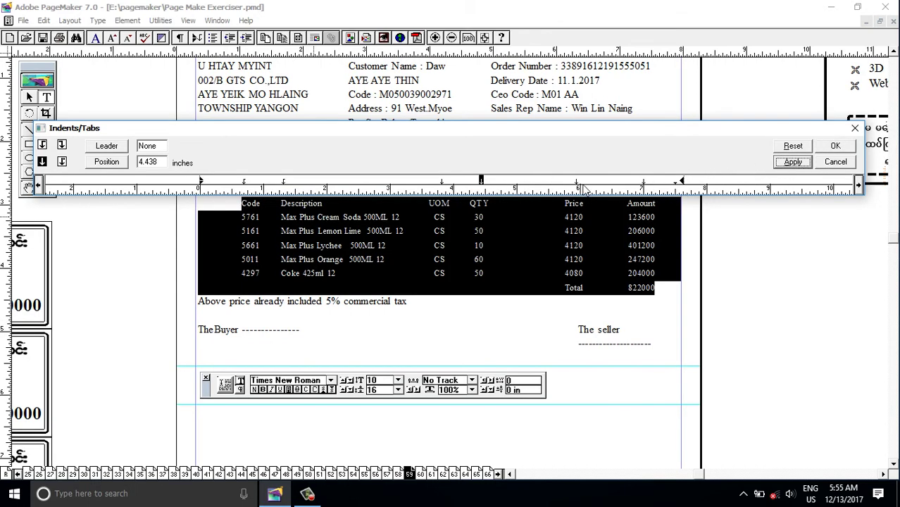
{"action": "left_click_drag", "start_coordinate": [577, 185], "coordinate": [525, 185]}
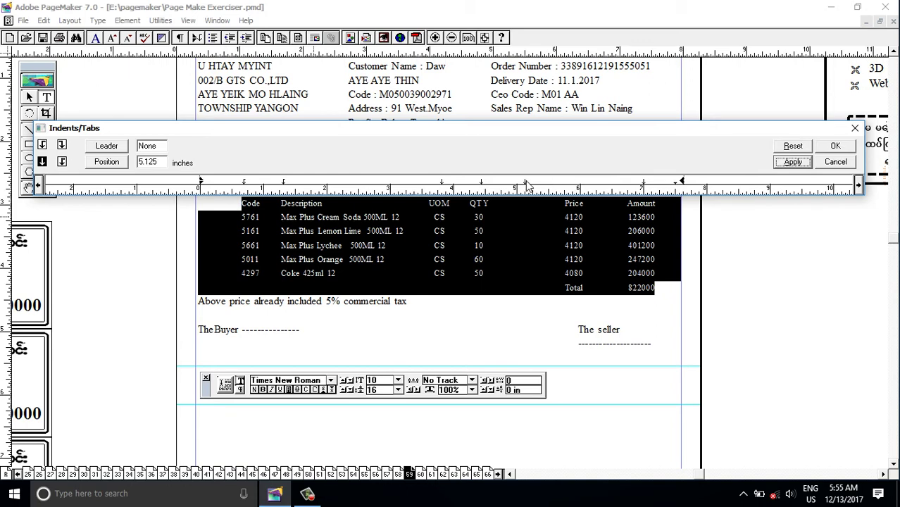
{"action": "left_click", "coordinate": [797, 163]}
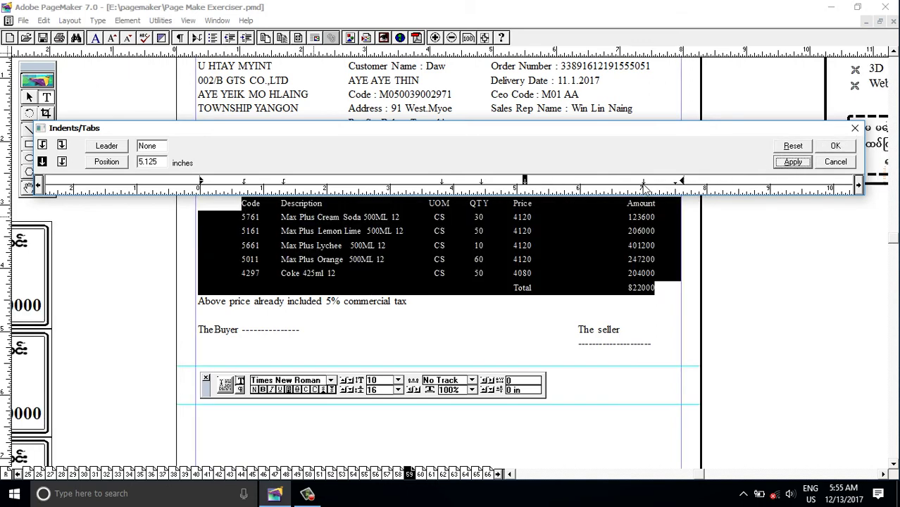
{"action": "left_click_drag", "start_coordinate": [643, 184], "coordinate": [573, 185]}
{"action": "left_click", "coordinate": [788, 163]}
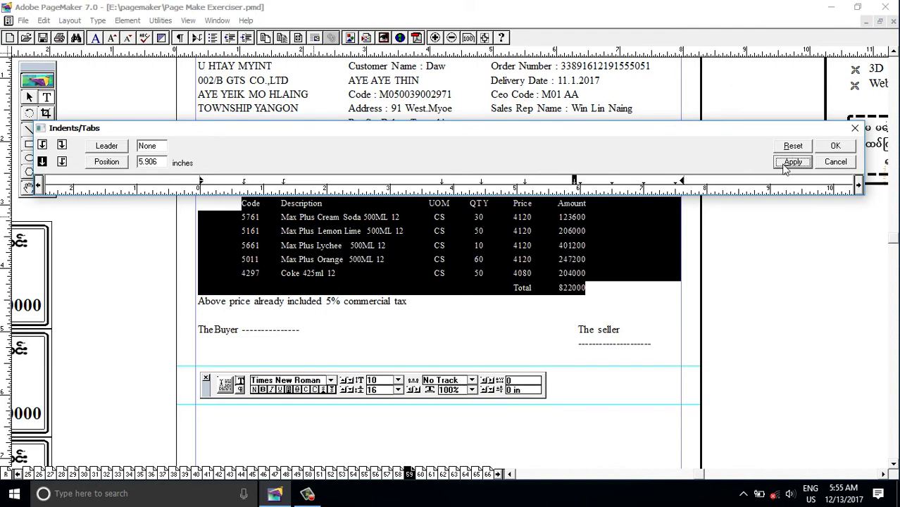
Step: Set the Code and Description tab stops to 0.75 and 1.375 inches and confirm
{"action": "left_click_drag", "start_coordinate": [244, 185], "coordinate": [248, 185]}
{"action": "left_click", "coordinate": [793, 162]}
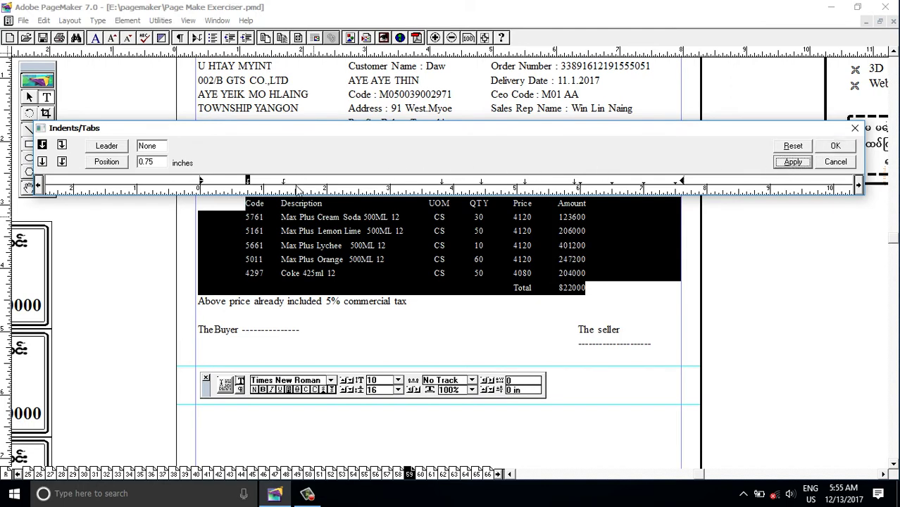
{"action": "left_click_drag", "start_coordinate": [286, 184], "coordinate": [288, 185]}
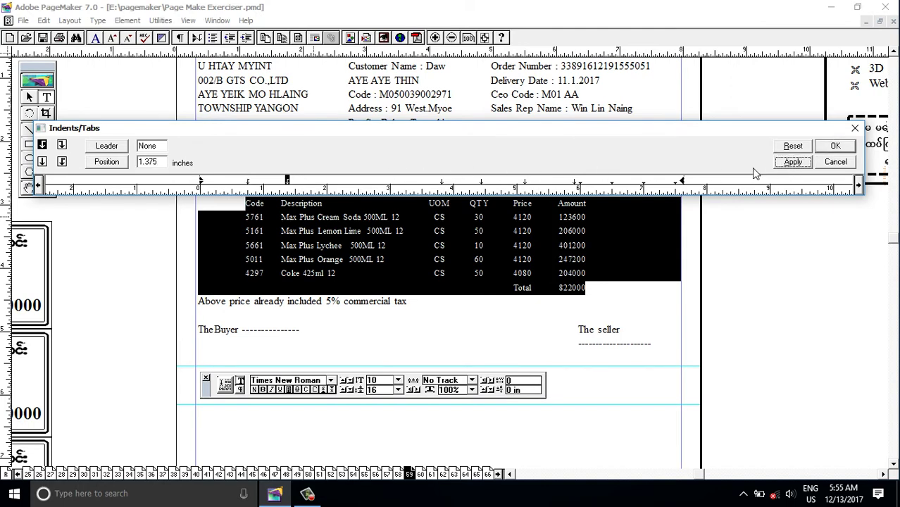
{"action": "left_click", "coordinate": [783, 163]}
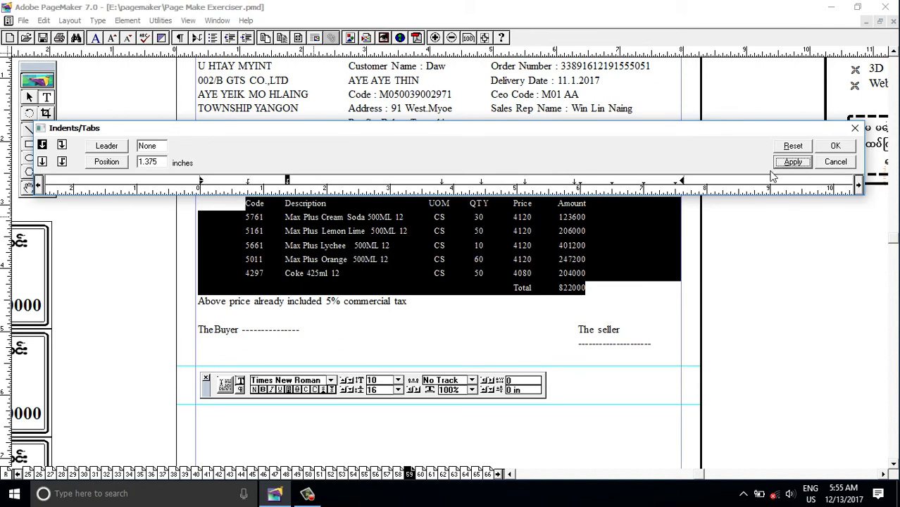
{"action": "left_click", "coordinate": [835, 146]}
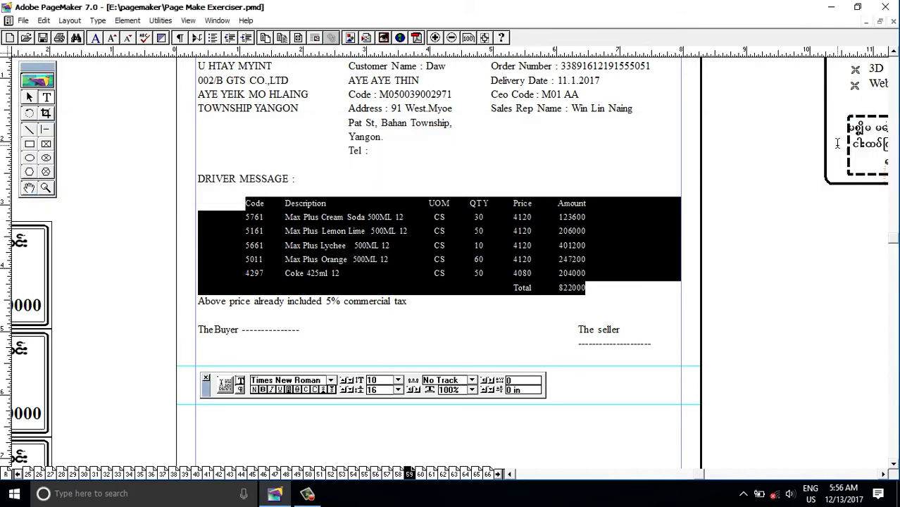
Step: Shrink the commercial tax note line to 10 pt
{"action": "left_click", "coordinate": [447, 241]}
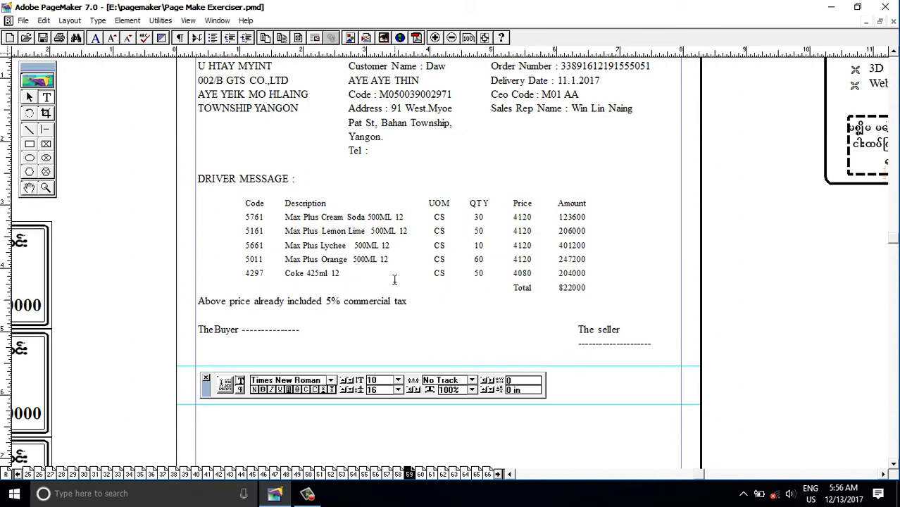
{"action": "left_click_drag", "start_coordinate": [407, 301], "coordinate": [172, 298]}
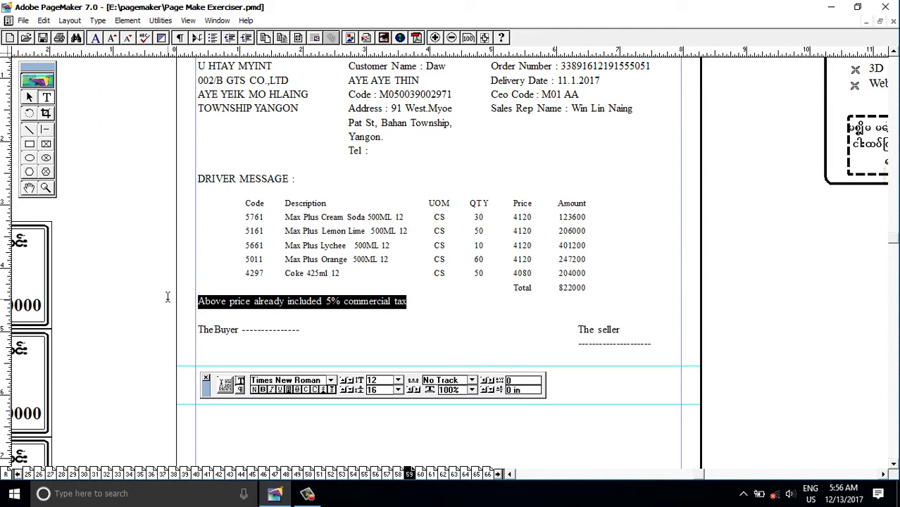
{"action": "key", "text": "ctrl+shift+comma"}
{"action": "key", "text": "ctrl+shift+comma"}
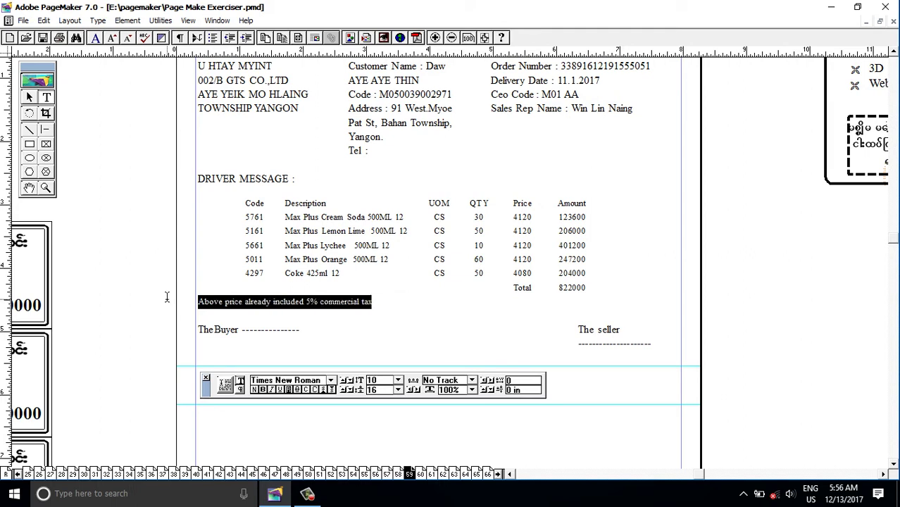
{"action": "left_click", "coordinate": [288, 340]}
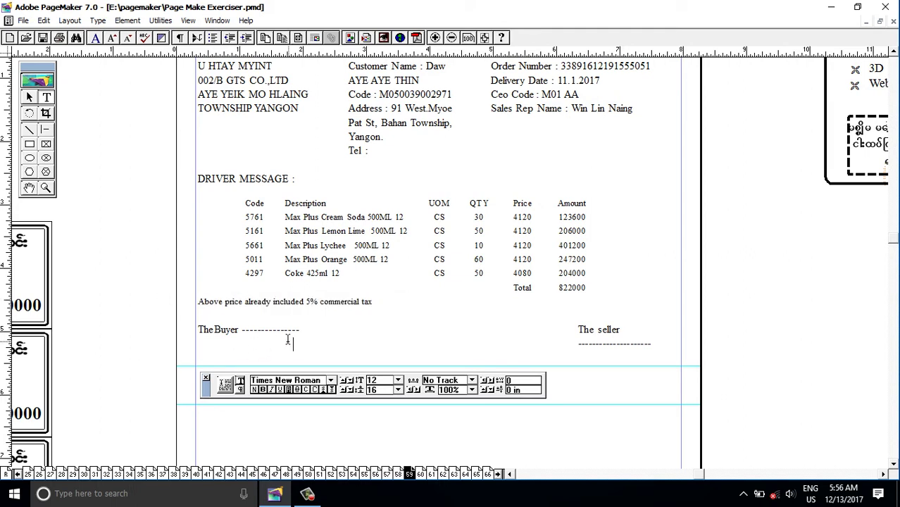
Step: Reduce The Buyer / The seller signature line to 10 pt
{"action": "left_click", "coordinate": [195, 327]}
{"action": "left_click_drag", "start_coordinate": [211, 328], "coordinate": [542, 356]}
{"action": "left_click_drag", "start_coordinate": [637, 355], "coordinate": [683, 340]}
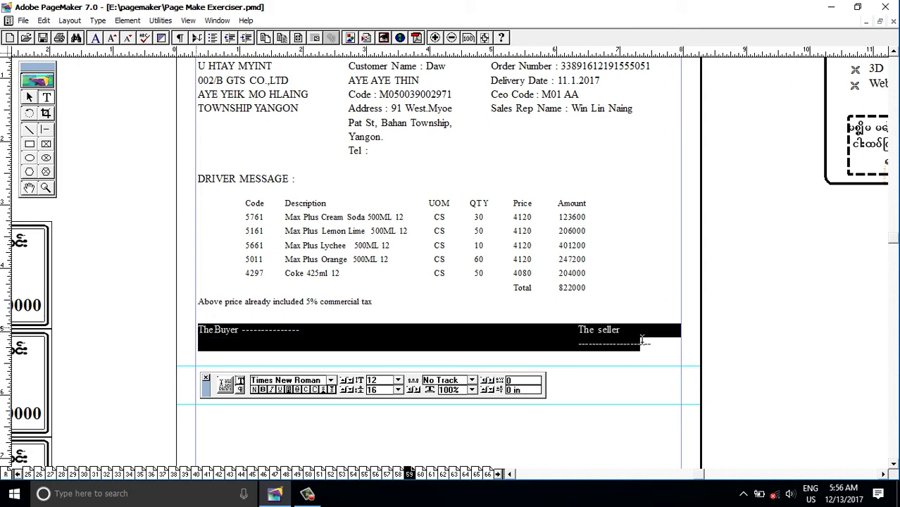
{"action": "key", "text": "ctrl+shift+comma"}
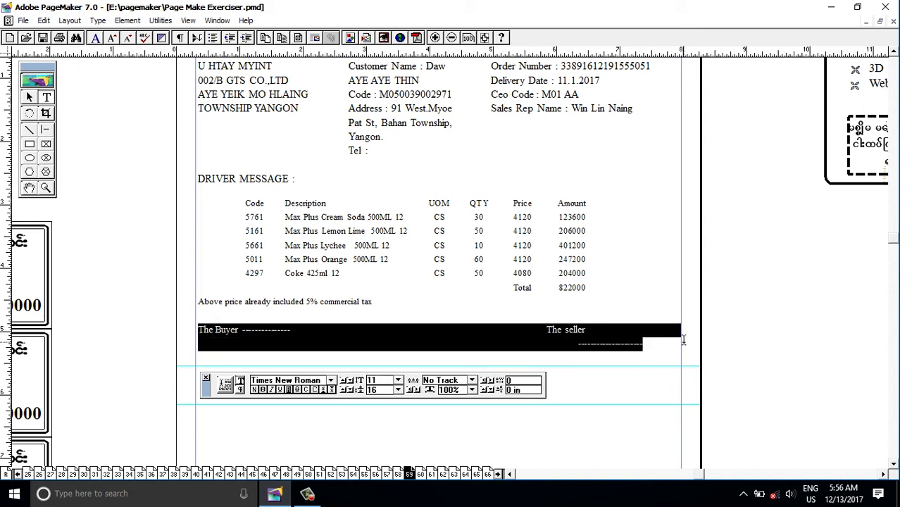
{"action": "key", "text": "ctrl+shift+comma"}
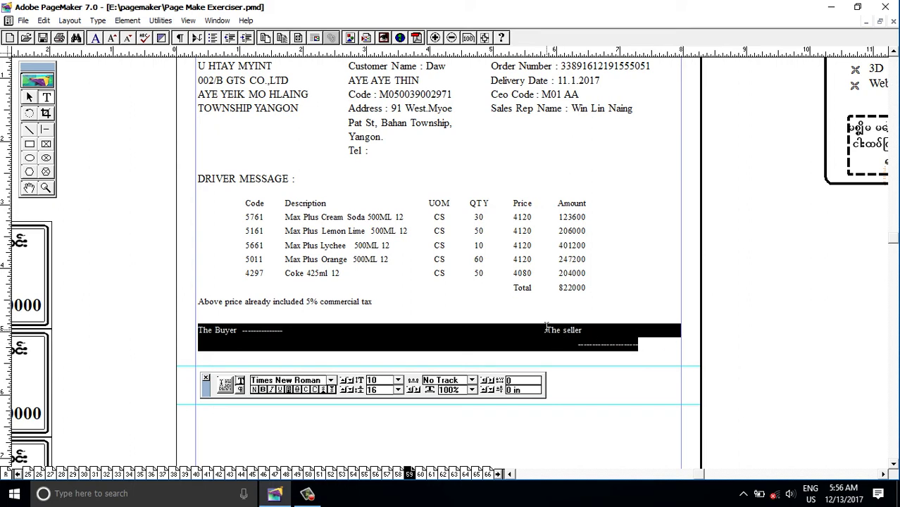
{"action": "left_click", "coordinate": [546, 328]}
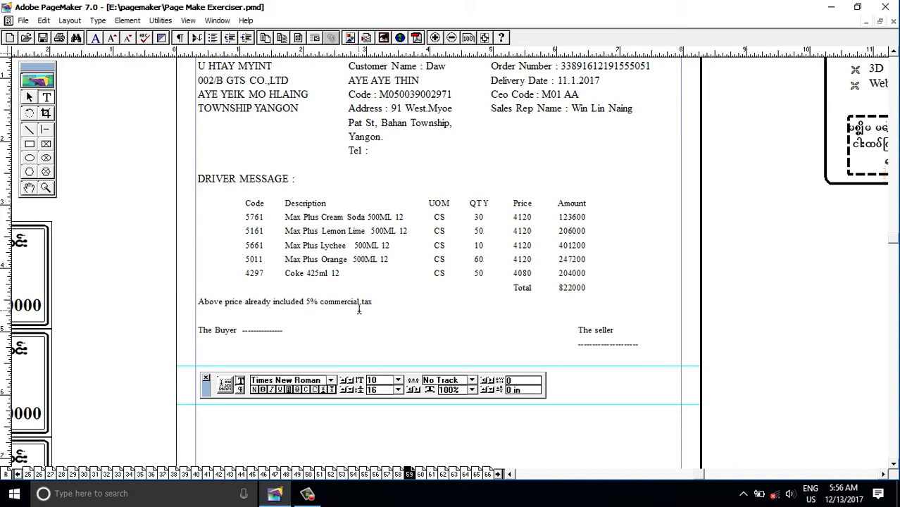
{"action": "left_click", "coordinate": [383, 300]}
Step: Add a blank line after the tax note and nudge the text block up two steps
{"action": "key", "text": "Return"}
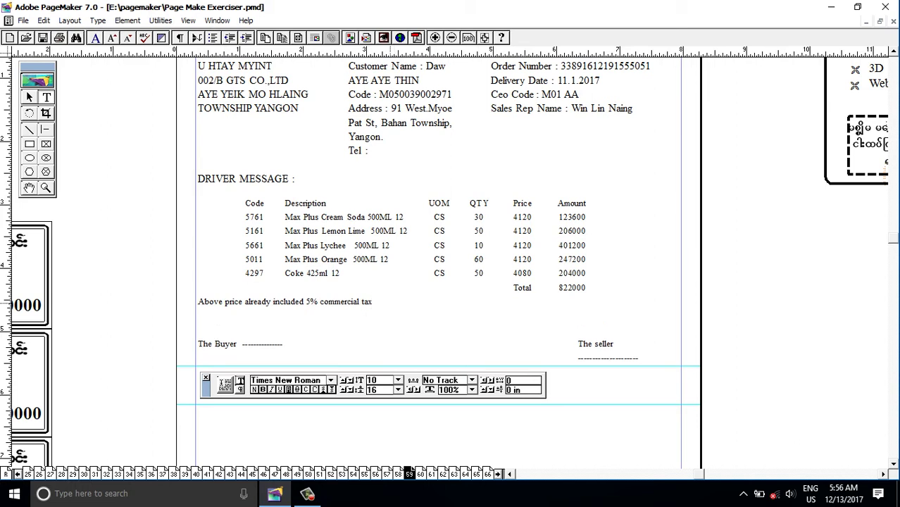
{"action": "key", "text": "Return"}
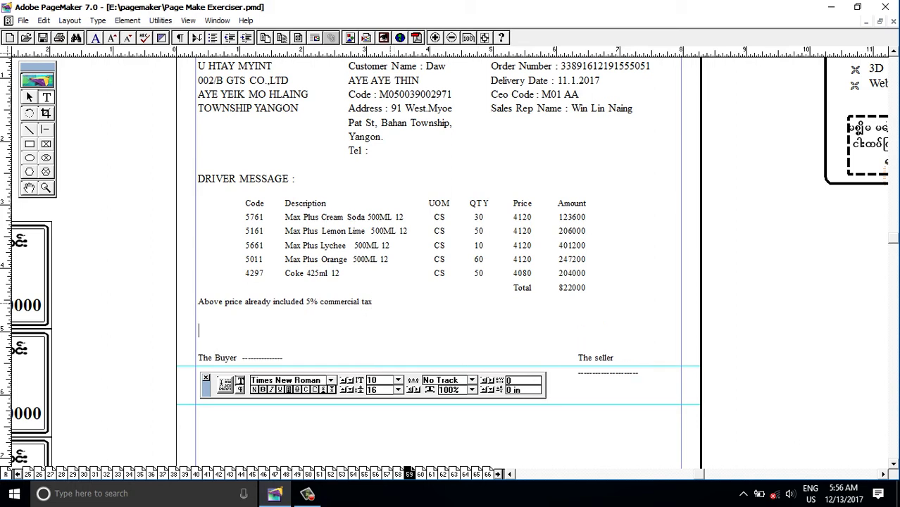
{"action": "key", "text": "BackSpace"}
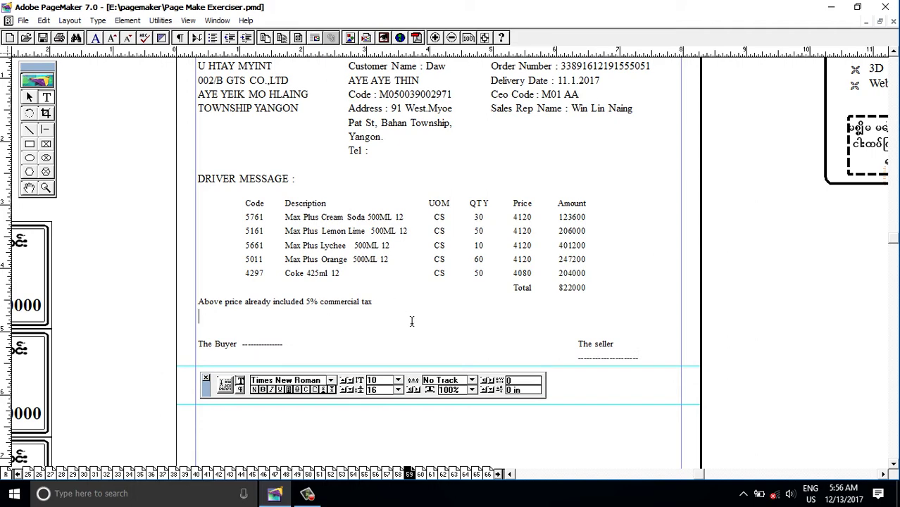
{"action": "scroll", "coordinate": [416, 309], "scroll_direction": "up", "scroll_amount": 3}
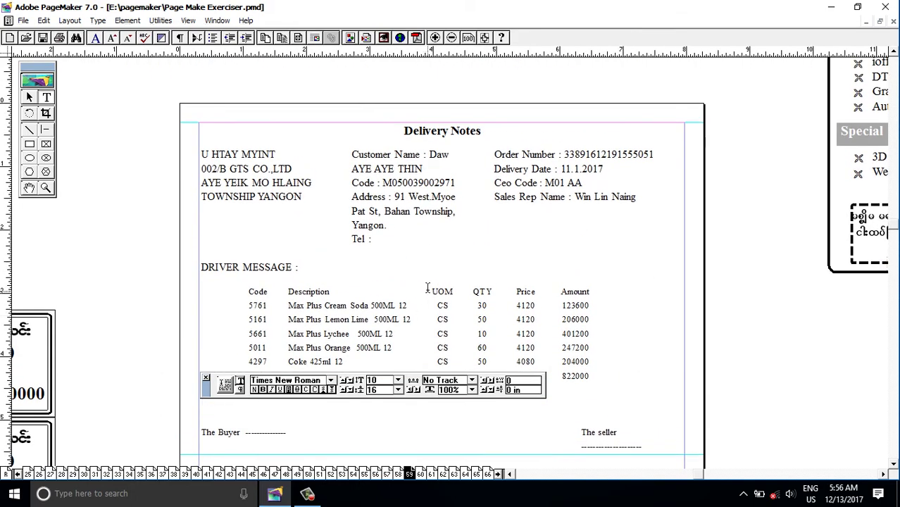
{"action": "key", "text": "Escape"}
{"action": "key", "text": "Up"}
{"action": "key", "text": "Up"}
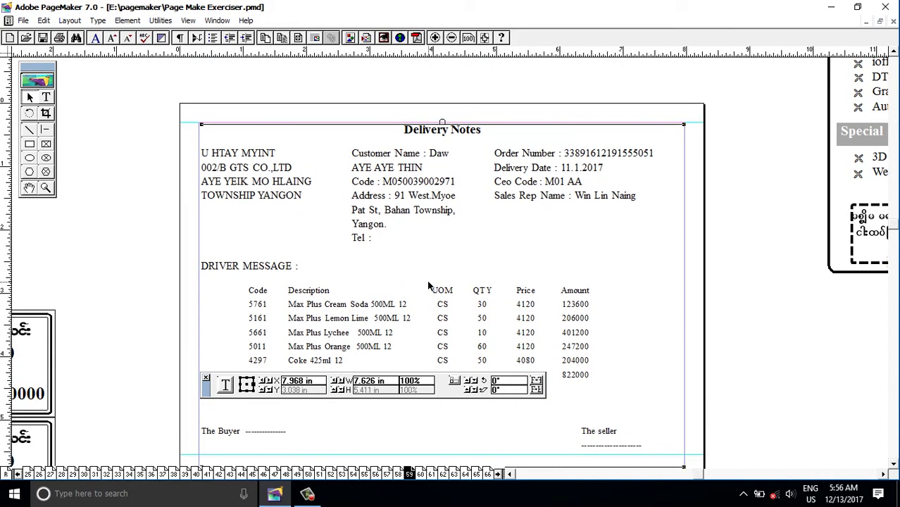
{"action": "key", "text": "Up"}
{"action": "key", "text": "Up"}
{"action": "key", "text": "Up"}
{"action": "key", "text": "Up"}
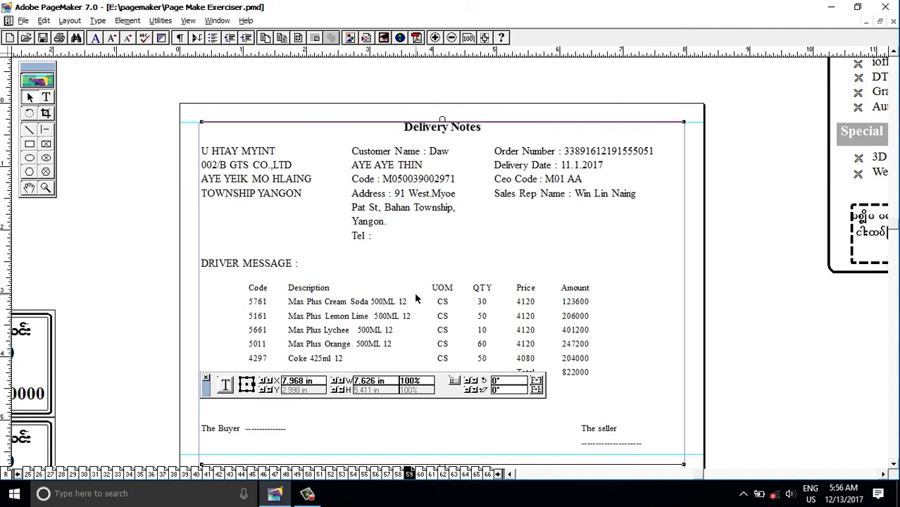
{"action": "left_click_drag", "start_coordinate": [413, 292], "coordinate": [361, 246]}
{"action": "left_click_drag", "start_coordinate": [448, 280], "coordinate": [552, 182]}
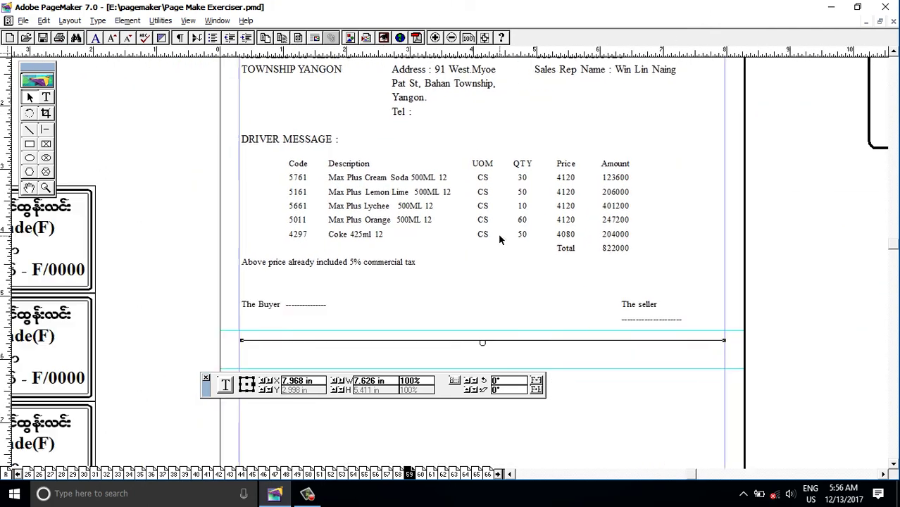
{"action": "key", "text": "Escape"}
Step: Insert a blank line above the signature line and fine-tune the separator line's position
{"action": "left_click", "coordinate": [356, 261]}
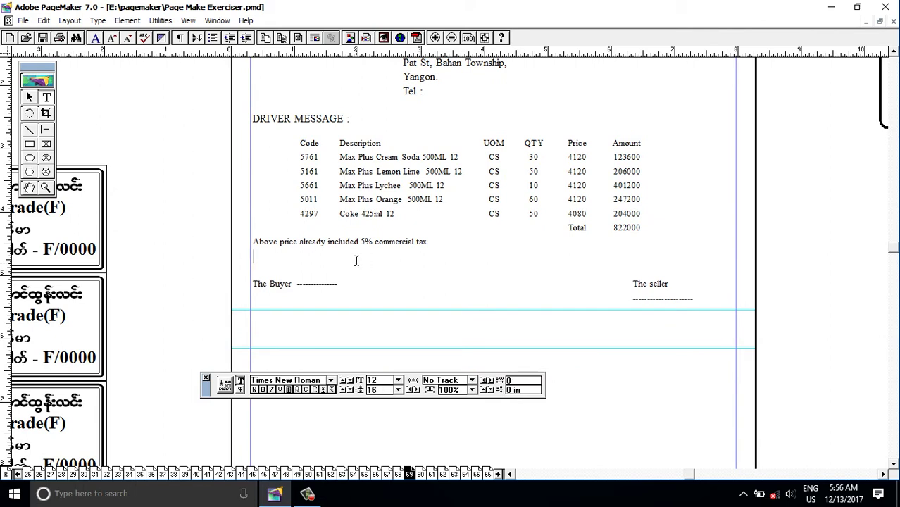
{"action": "key", "text": "Return"}
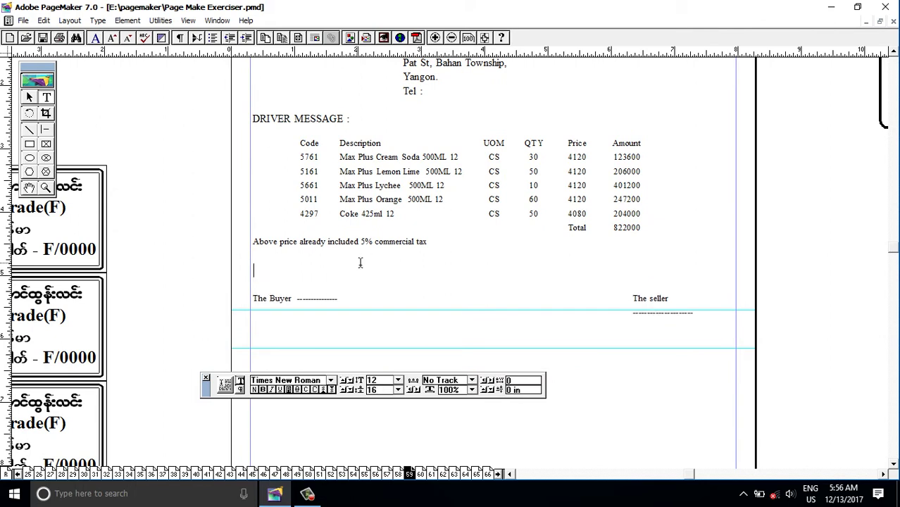
{"action": "key", "text": "ctrl+v"}
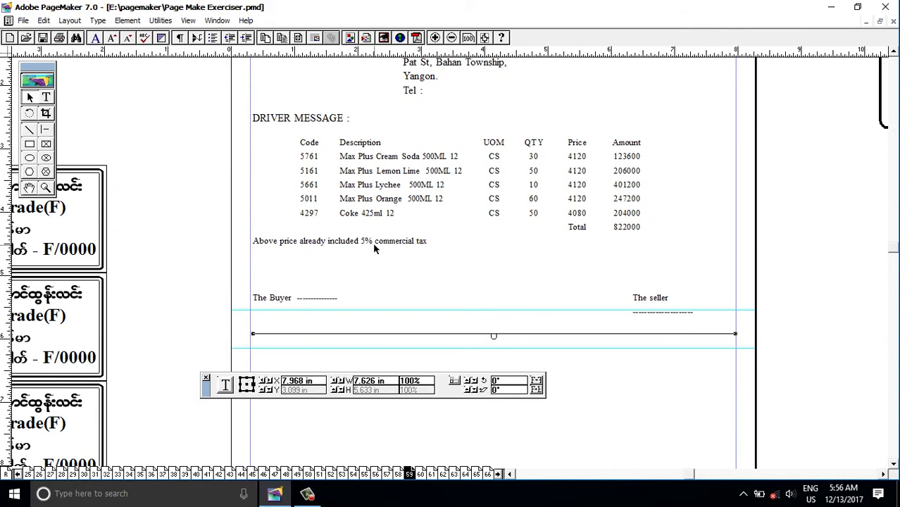
{"action": "key", "text": "Up"}
{"action": "key", "text": "Up"}
{"action": "key", "text": "Up"}
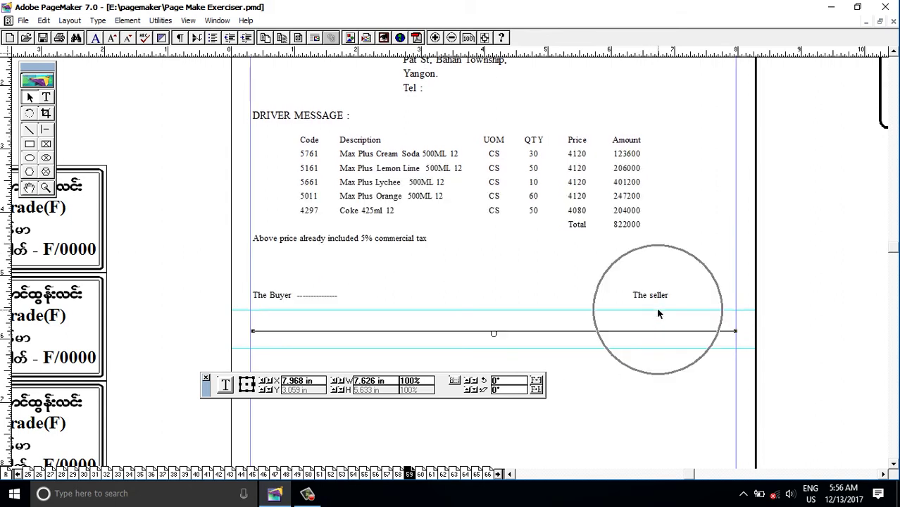
{"action": "key", "text": "Down"}
{"action": "key", "text": "Down"}
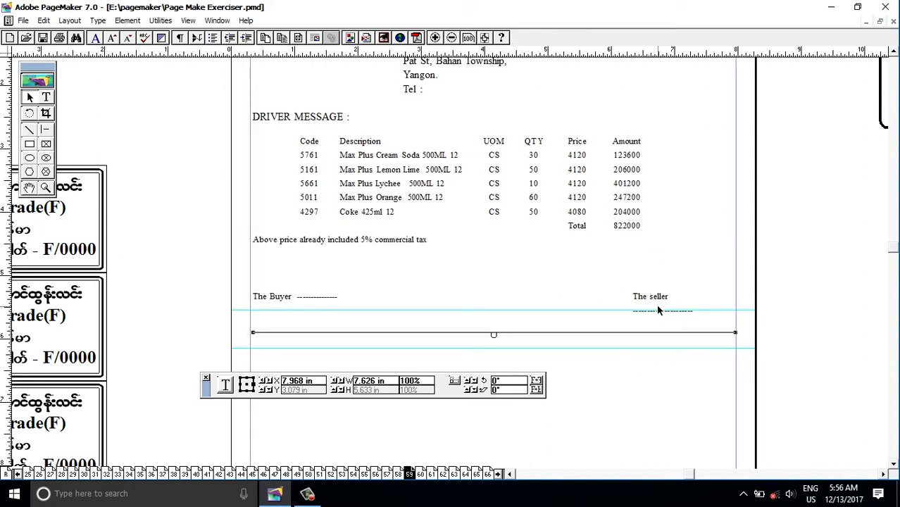
{"action": "key", "text": "Up"}
{"action": "key", "text": "Up"}
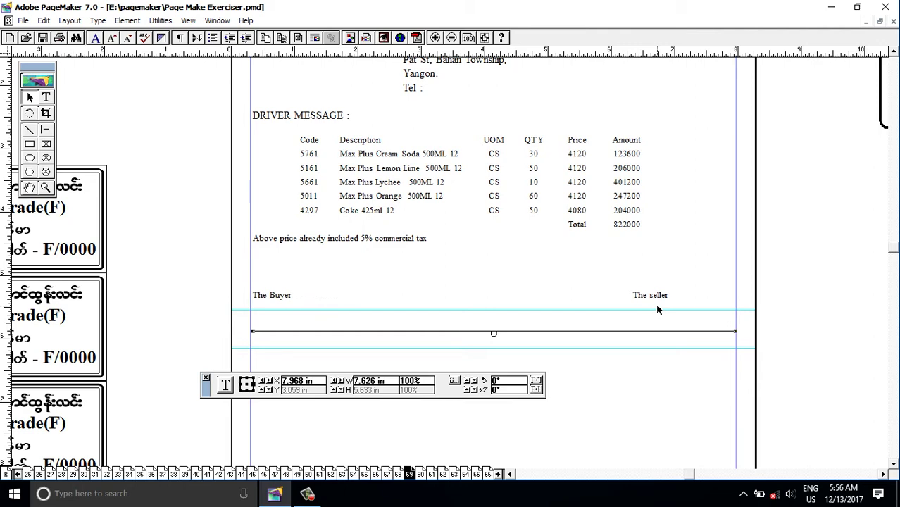
Step: Add a row of 20 hyphens on a new line below The seller
{"action": "key", "text": "Return"}
{"action": "type", "text": "--------------------"}
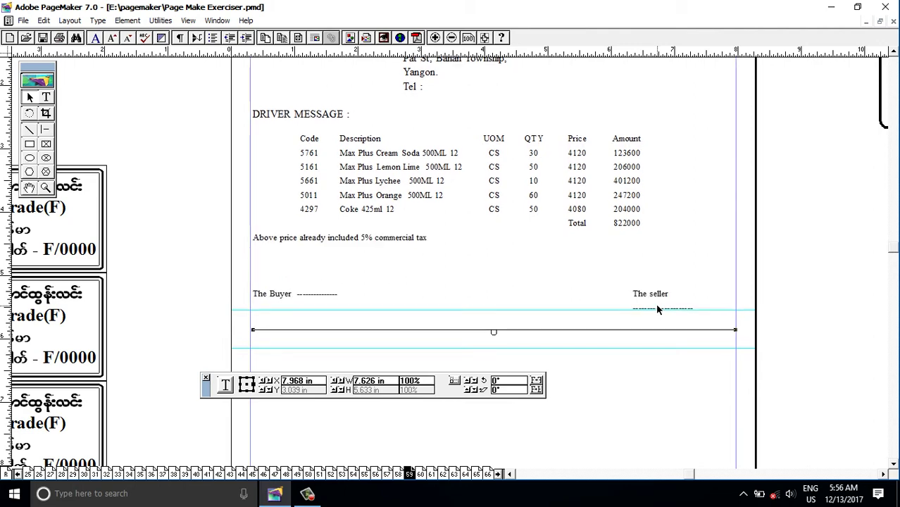
{"action": "scroll", "coordinate": [598, 275], "scroll_direction": "up", "scroll_amount": 3}
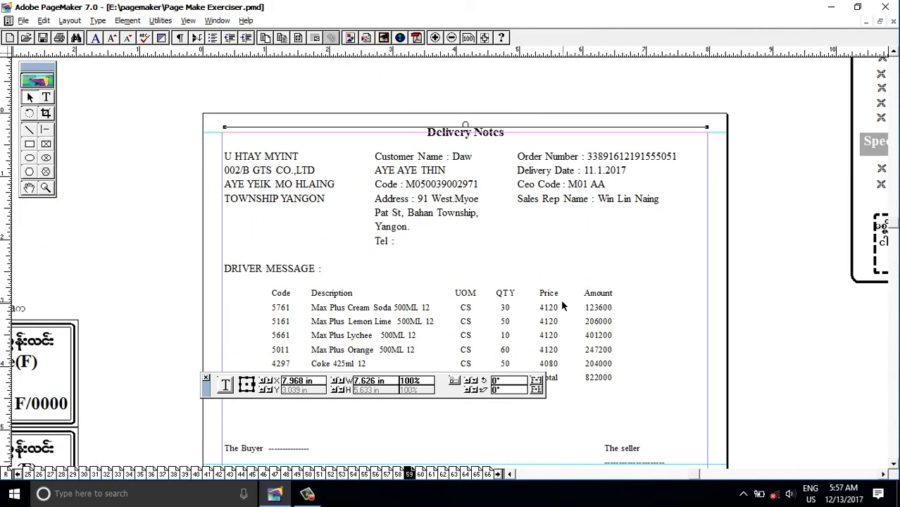
Step: Select all the delivery note text and set its leading to 15.5
{"action": "scroll", "coordinate": [531, 295], "scroll_direction": "down", "scroll_amount": 2}
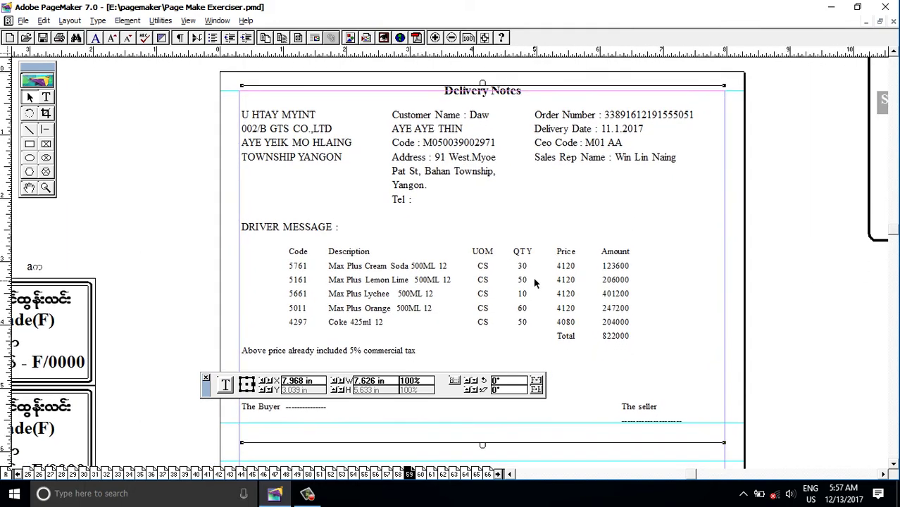
{"action": "scroll", "coordinate": [534, 282], "scroll_direction": "down", "scroll_amount": 1}
{"action": "scroll", "coordinate": [536, 258], "scroll_direction": "down", "scroll_amount": 1}
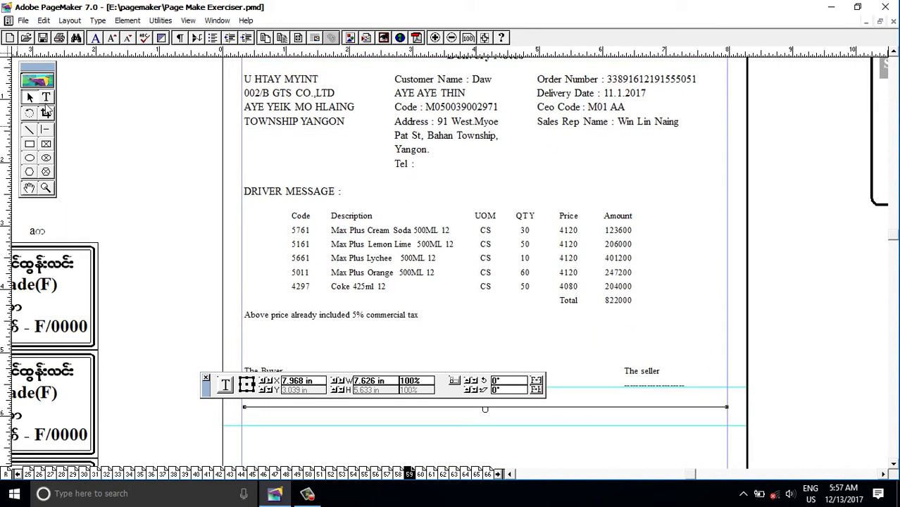
{"action": "left_click", "coordinate": [46, 97]}
{"action": "left_click", "coordinate": [433, 230]}
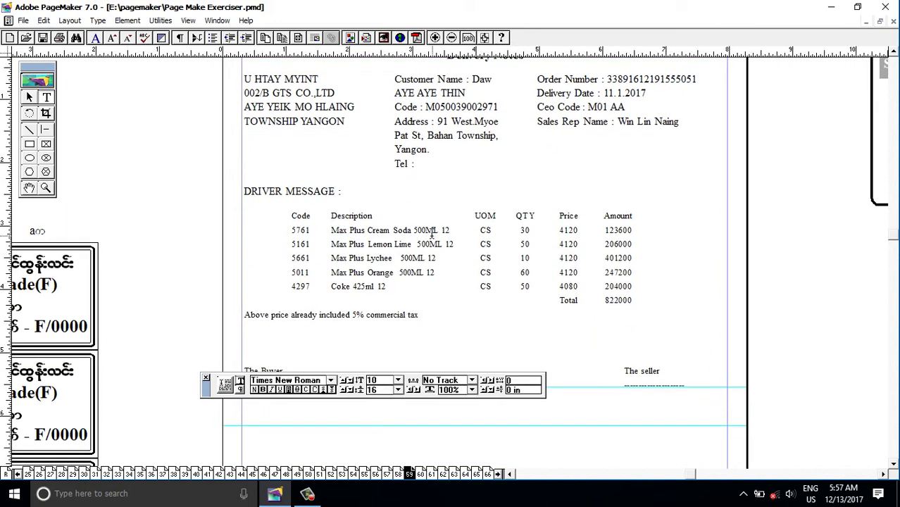
{"action": "key", "text": "ctrl+a"}
{"action": "left_click", "coordinate": [373, 389]}
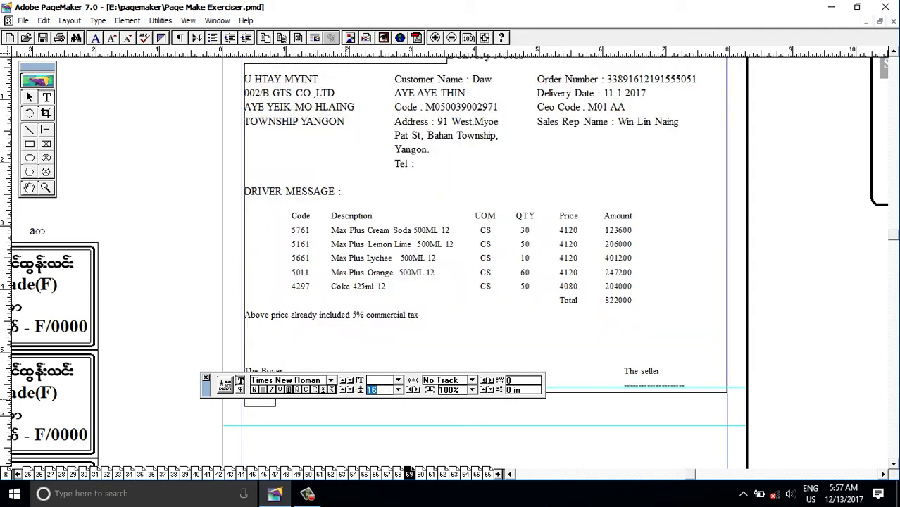
{"action": "type", "text": "15.5"}
{"action": "key", "text": "Return"}
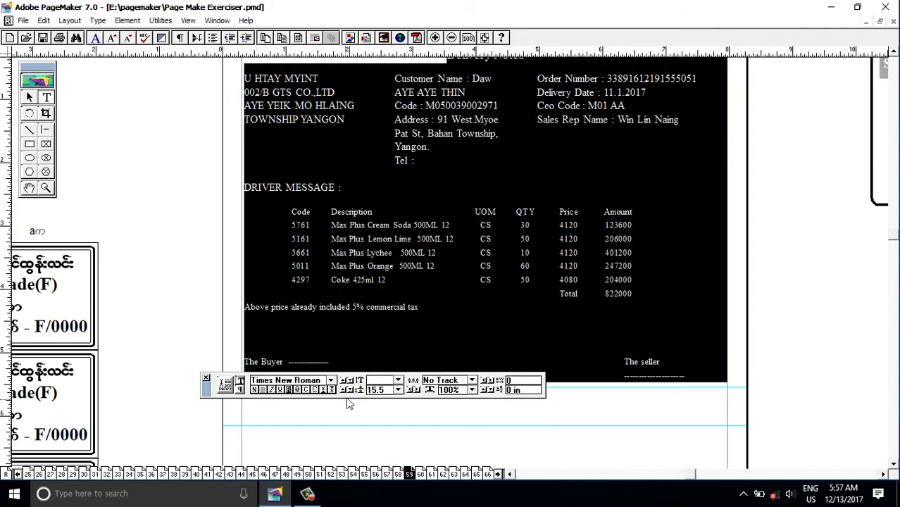
Step: Nudge the whole text block down three steps on the page
{"action": "key", "text": "ctrl+space"}
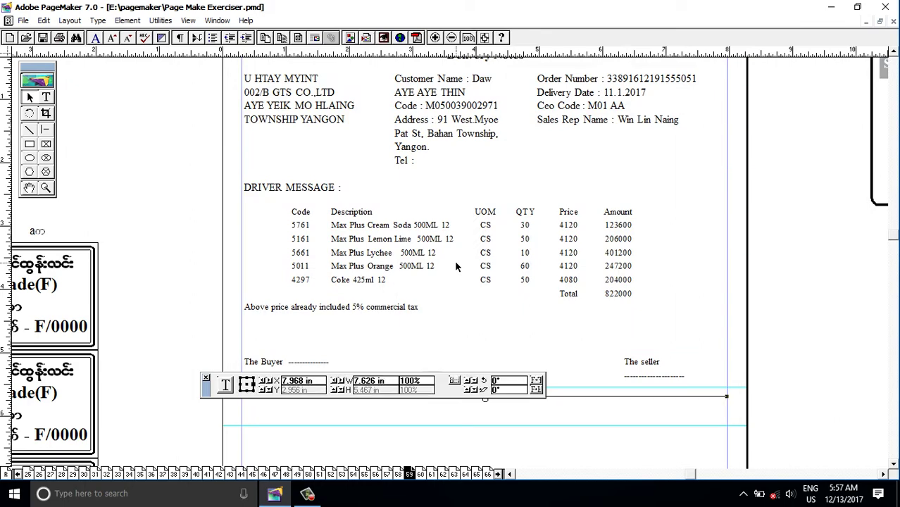
{"action": "key", "text": "Down"}
{"action": "key", "text": "Down"}
{"action": "key", "text": "Down"}
{"action": "key", "text": "Down"}
{"action": "key", "text": "Down"}
{"action": "key", "text": "Down"}
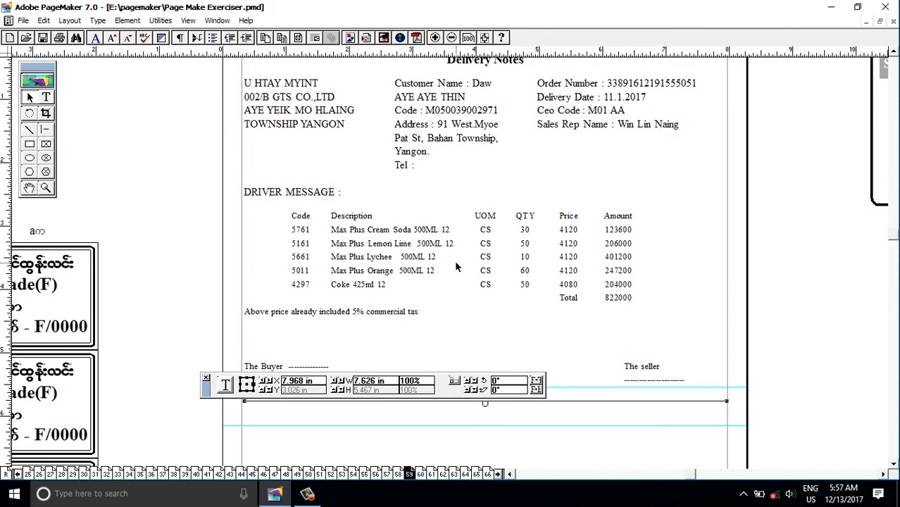
{"action": "key", "text": "Down"}
{"action": "key", "text": "Down"}
{"action": "key", "text": "Down"}
{"action": "key", "text": "Down"}
{"action": "scroll", "coordinate": [521, 292], "scroll_direction": "up", "scroll_amount": 1}
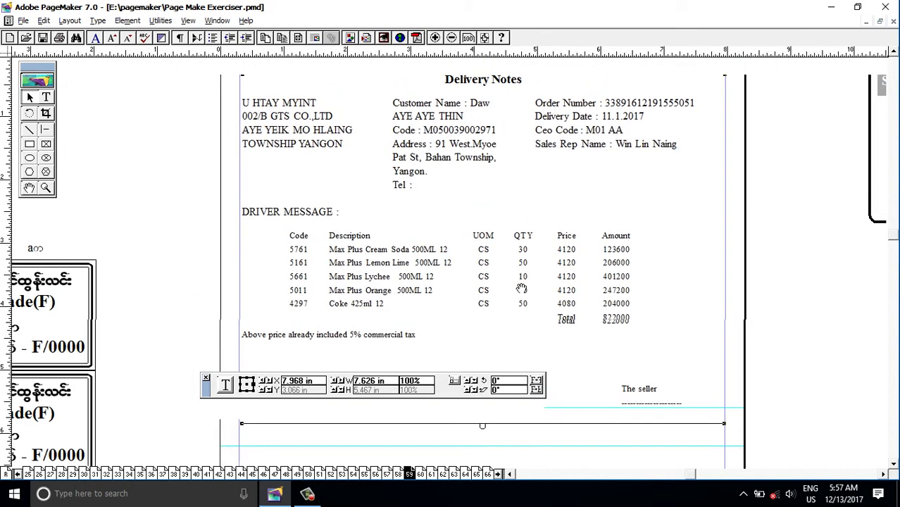
{"action": "key", "text": "Down"}
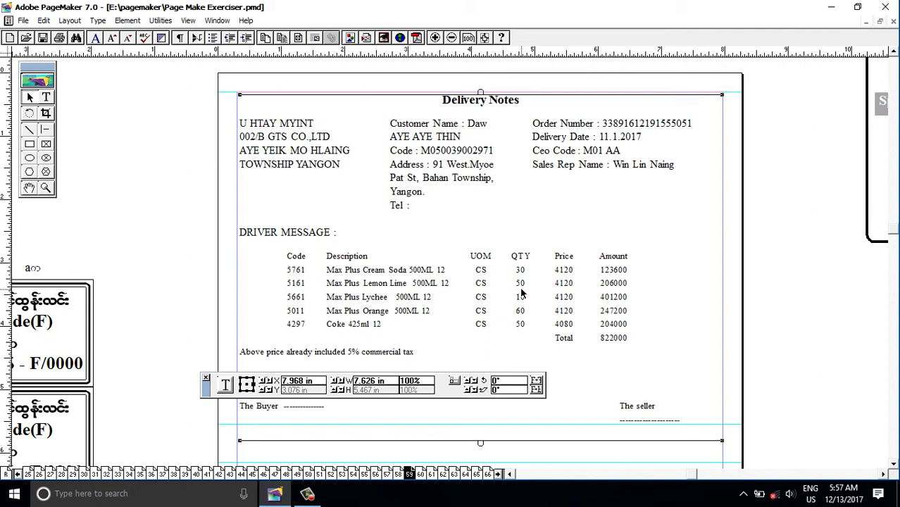
{"action": "left_click", "coordinate": [30, 144]}
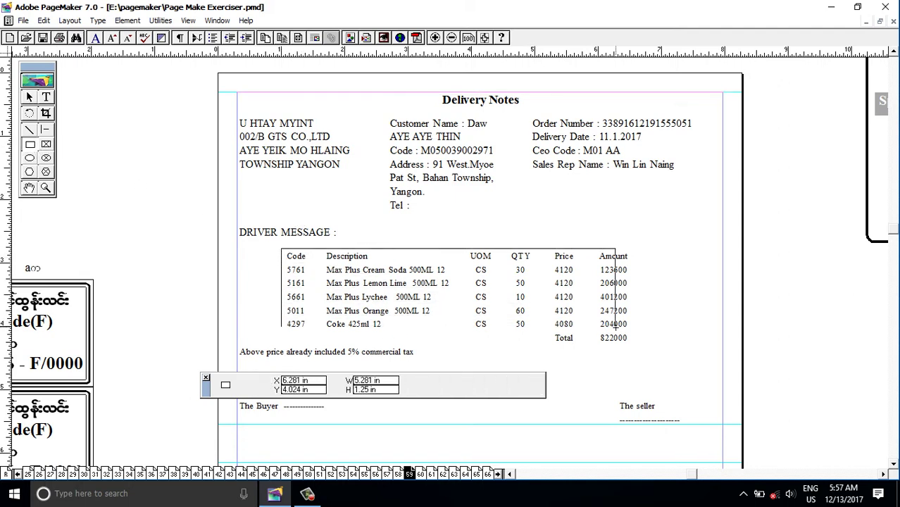
Step: Draw a rectangle around the item table, then raise it and fit its top edge to the header row
{"action": "left_click_drag", "start_coordinate": [282, 248], "coordinate": [636, 347]}
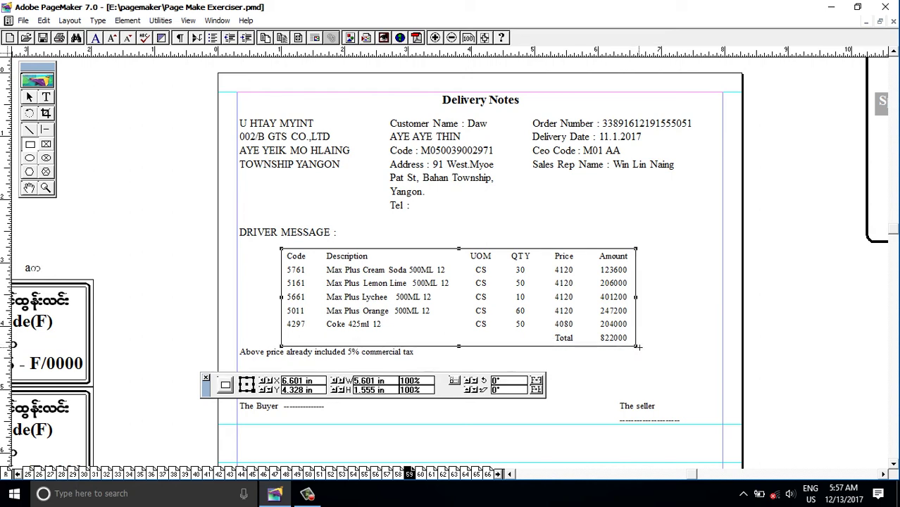
{"action": "key", "text": "ctrl+2"}
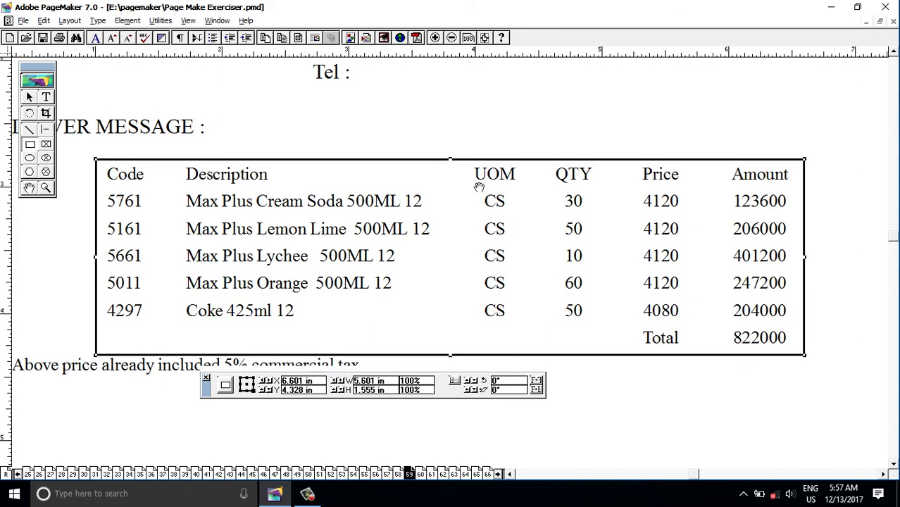
{"action": "scroll", "coordinate": [478, 185], "scroll_direction": "down", "scroll_amount": 2}
{"action": "left_click", "coordinate": [30, 97]}
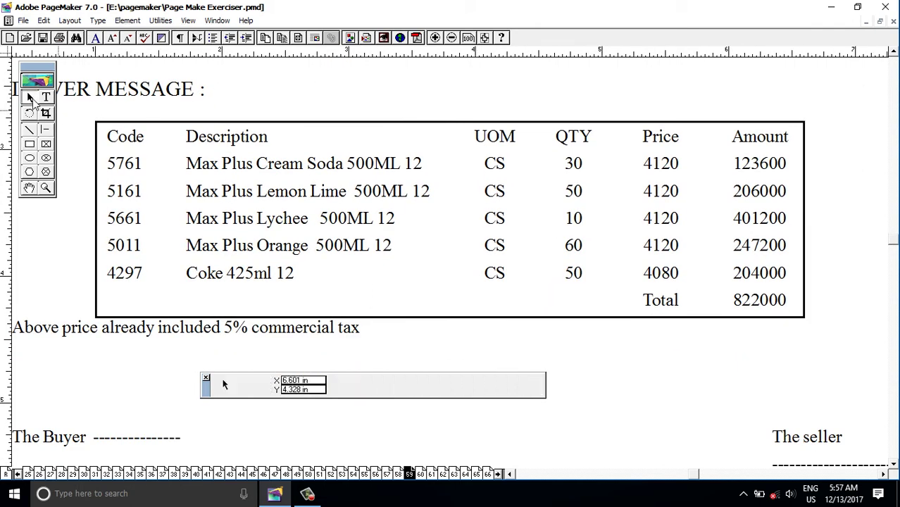
{"action": "left_click", "coordinate": [321, 122]}
{"action": "key", "text": "Up"}
{"action": "key", "text": "Up"}
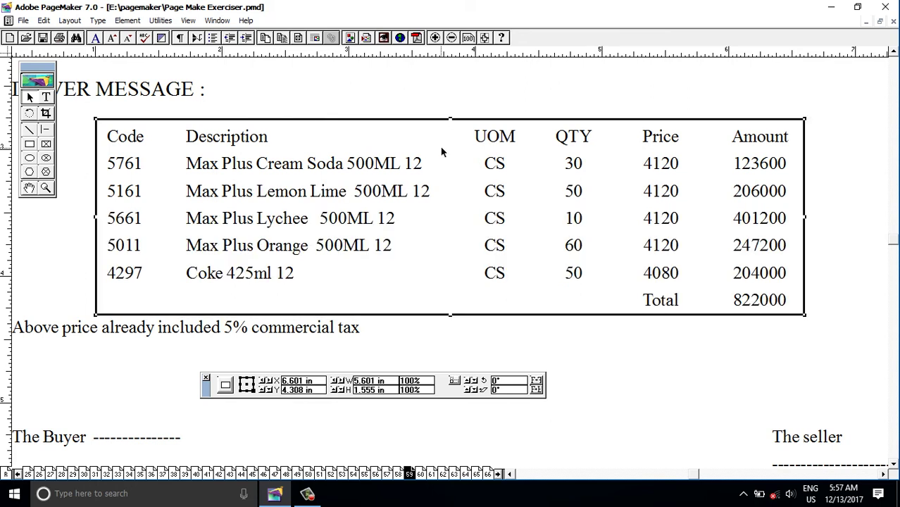
{"action": "key", "text": "Up"}
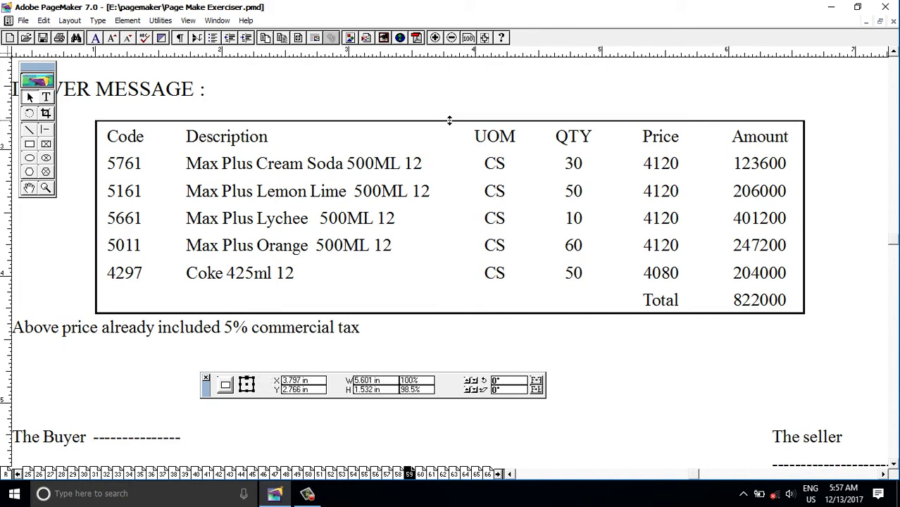
{"action": "left_click_drag", "start_coordinate": [449, 117], "coordinate": [450, 122]}
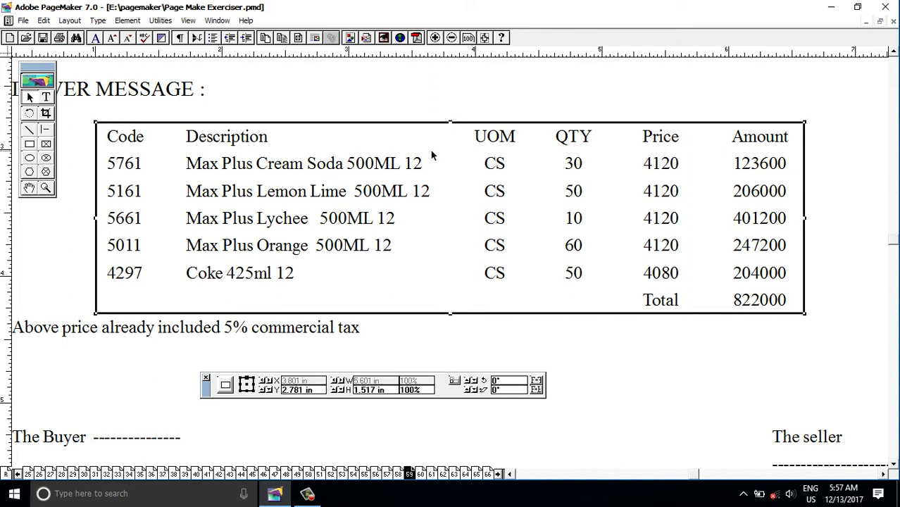
Step: Draw five vertical dividers separating Code, Description, UOM, QTY, Price and Amount, aligning the last one's top
{"action": "left_click", "coordinate": [29, 131]}
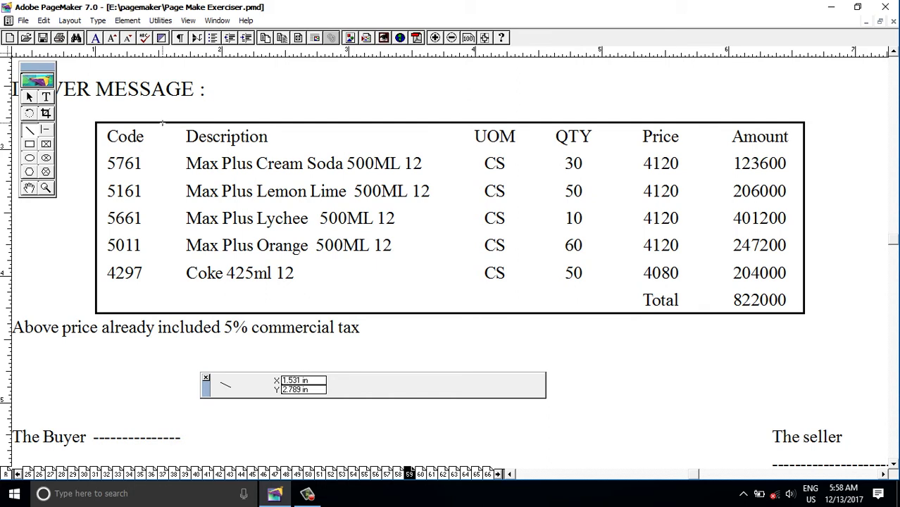
{"action": "left_click_drag", "start_coordinate": [163, 124], "coordinate": [163, 309]}
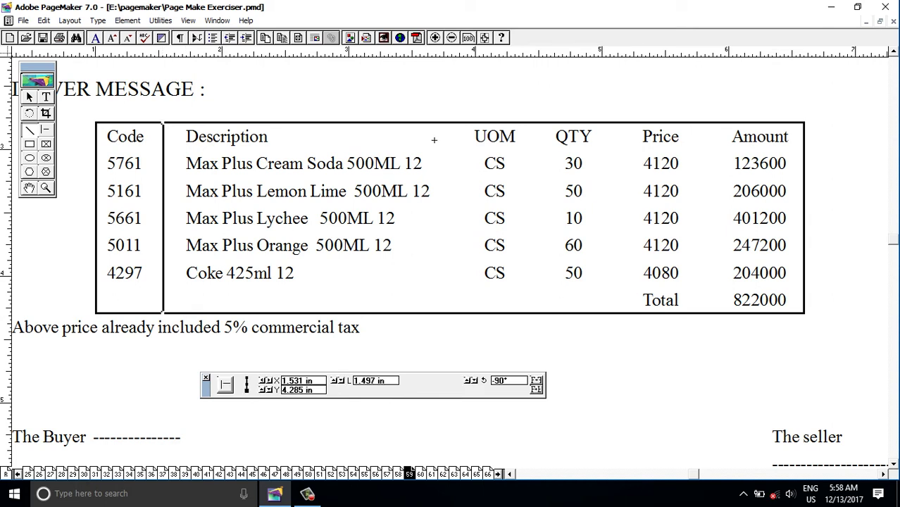
{"action": "left_click_drag", "start_coordinate": [449, 123], "coordinate": [451, 313]}
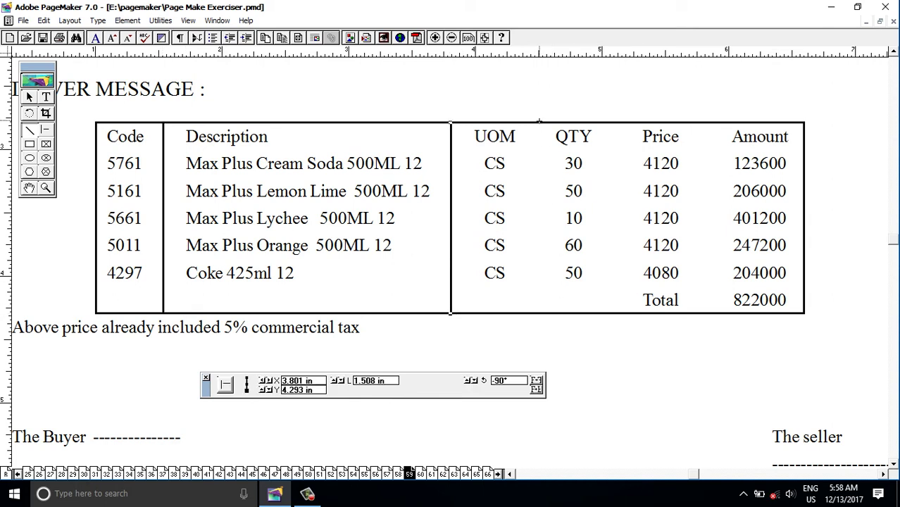
{"action": "left_click_drag", "start_coordinate": [539, 122], "coordinate": [538, 313]}
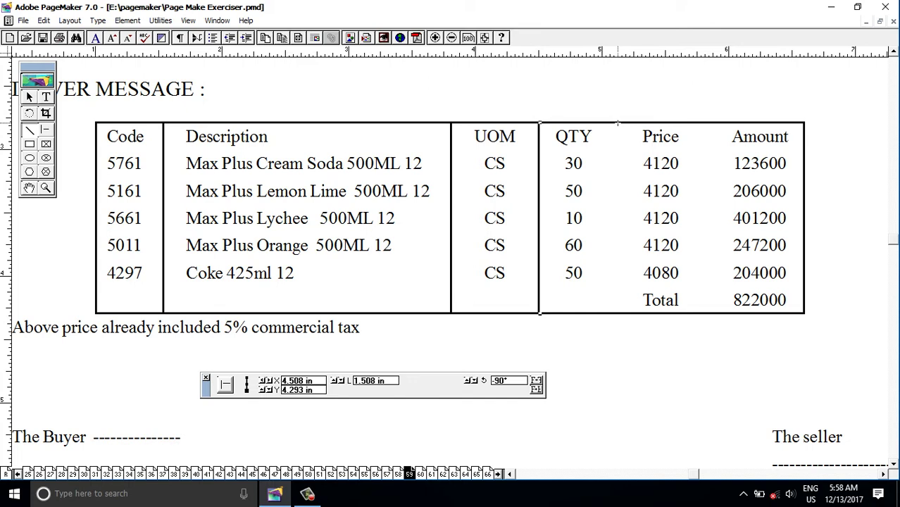
{"action": "left_click_drag", "start_coordinate": [619, 122], "coordinate": [640, 313]}
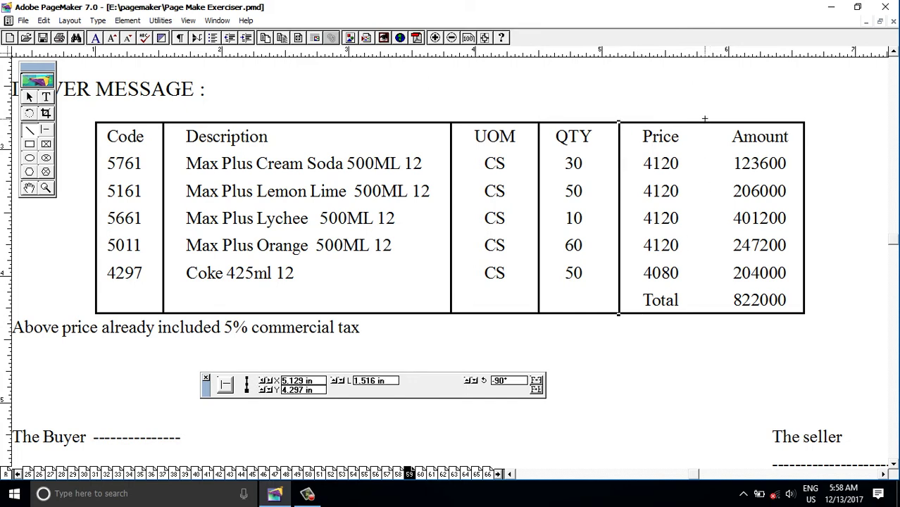
{"action": "left_click_drag", "start_coordinate": [704, 120], "coordinate": [724, 314]}
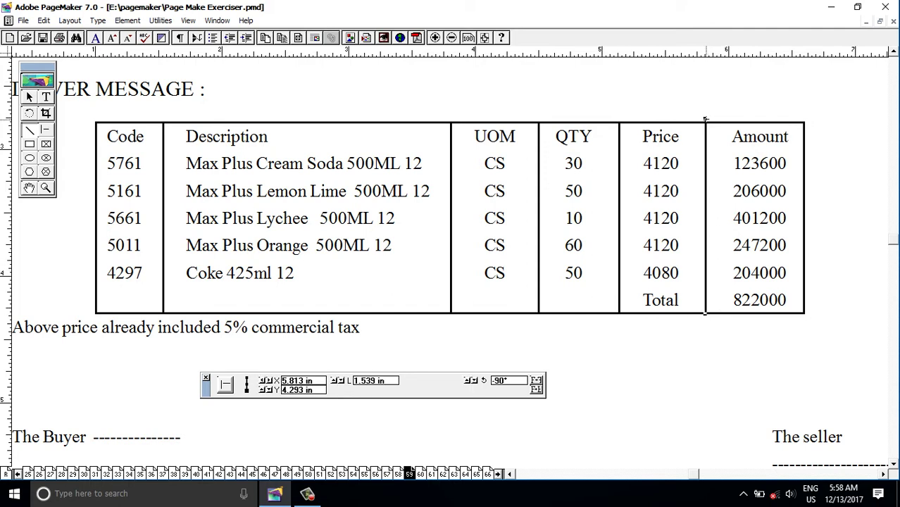
{"action": "left_click", "coordinate": [30, 97]}
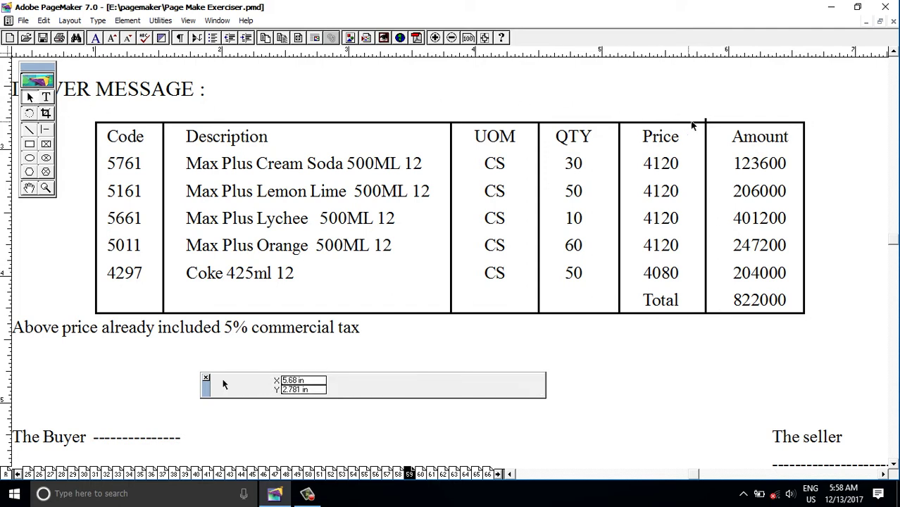
{"action": "left_click", "coordinate": [705, 133]}
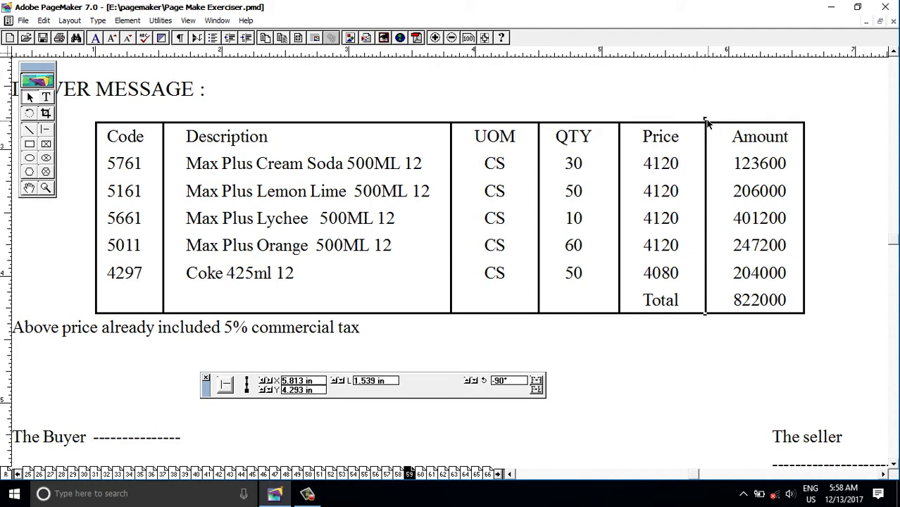
{"action": "left_click_drag", "start_coordinate": [704, 123], "coordinate": [707, 121]}
{"action": "left_click", "coordinate": [47, 98]}
Step: Make the Code-through-Amount header row bold and position the cursor before Description
{"action": "left_click_drag", "start_coordinate": [107, 135], "coordinate": [803, 137]}
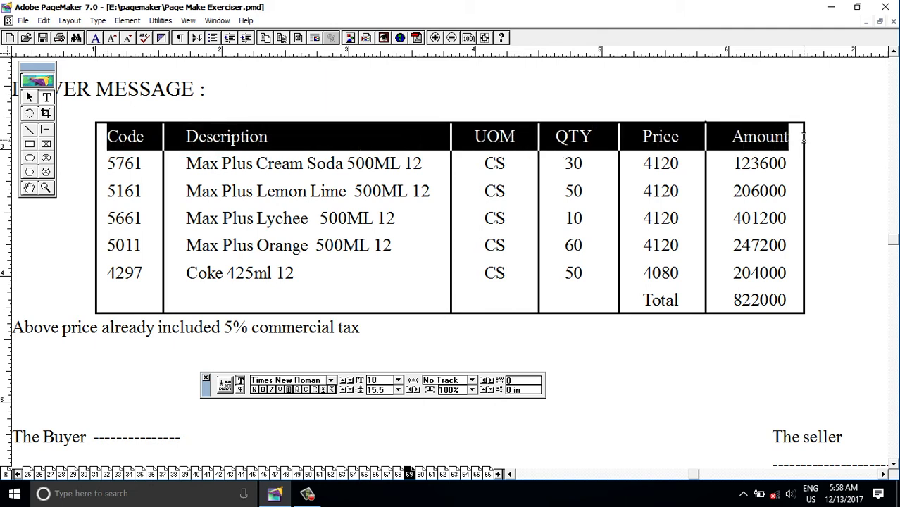
{"action": "key", "text": "ctrl+shift+b"}
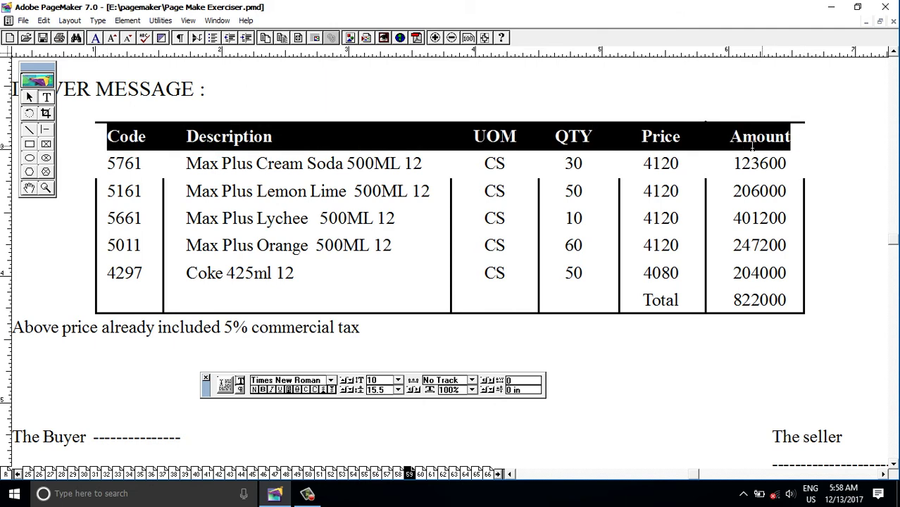
{"action": "left_click", "coordinate": [257, 214]}
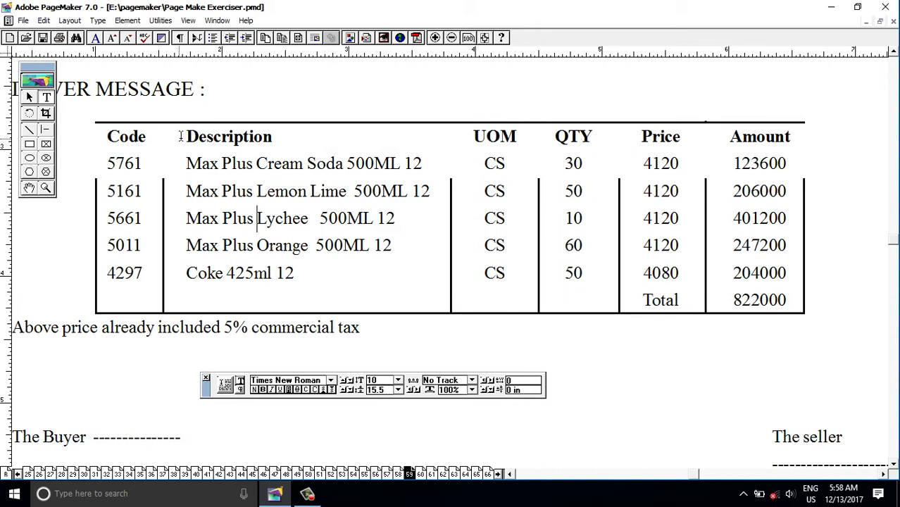
{"action": "left_click", "coordinate": [188, 134]}
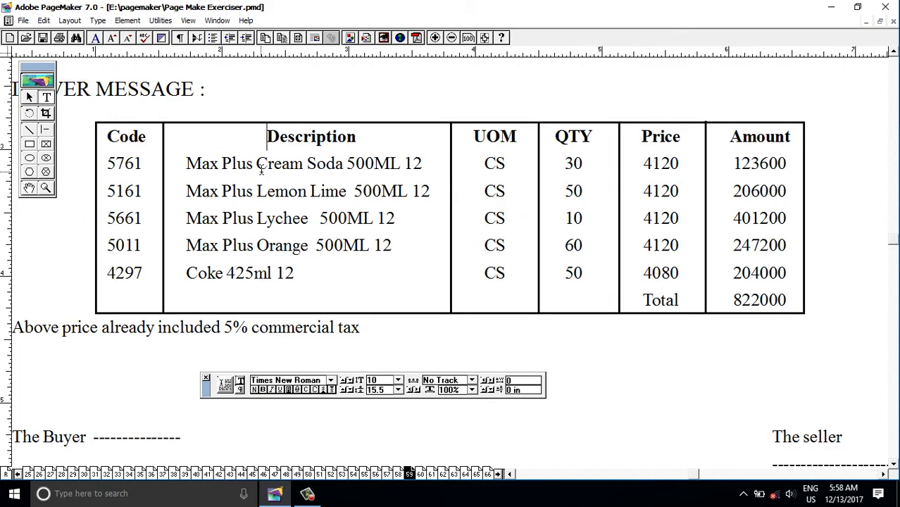
{"action": "left_click", "coordinate": [29, 131]}
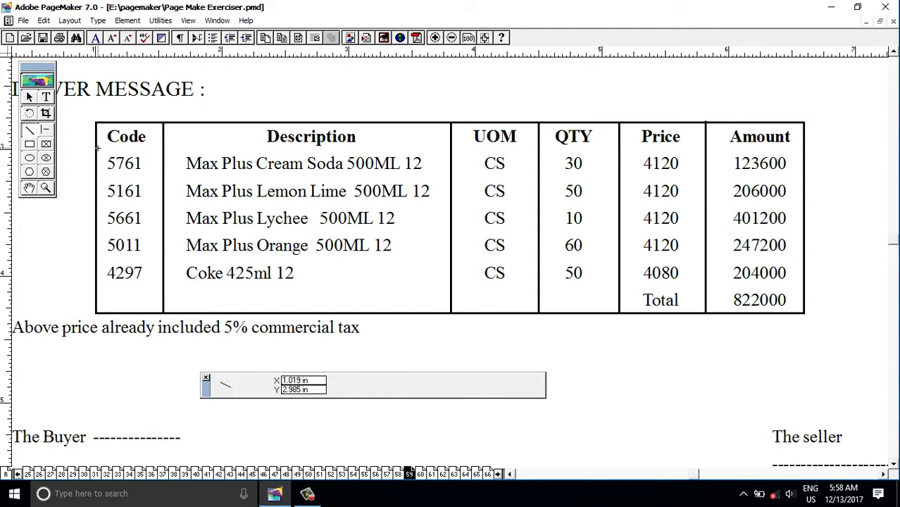
Step: Draw full-width horizontal rules under the header row and the 5761 row
{"action": "left_click_drag", "start_coordinate": [95, 148], "coordinate": [799, 209]}
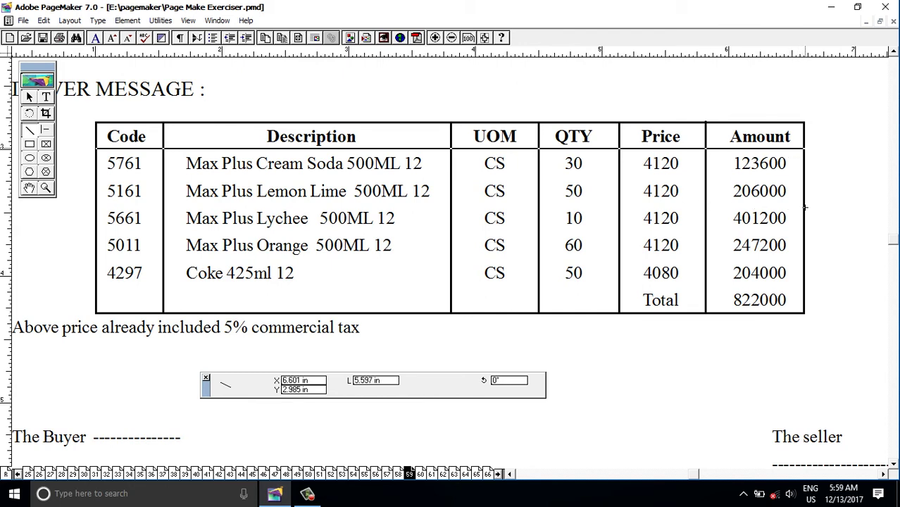
{"action": "left_click_drag", "start_coordinate": [798, 209], "coordinate": [805, 207]}
{"action": "key", "text": "Down"}
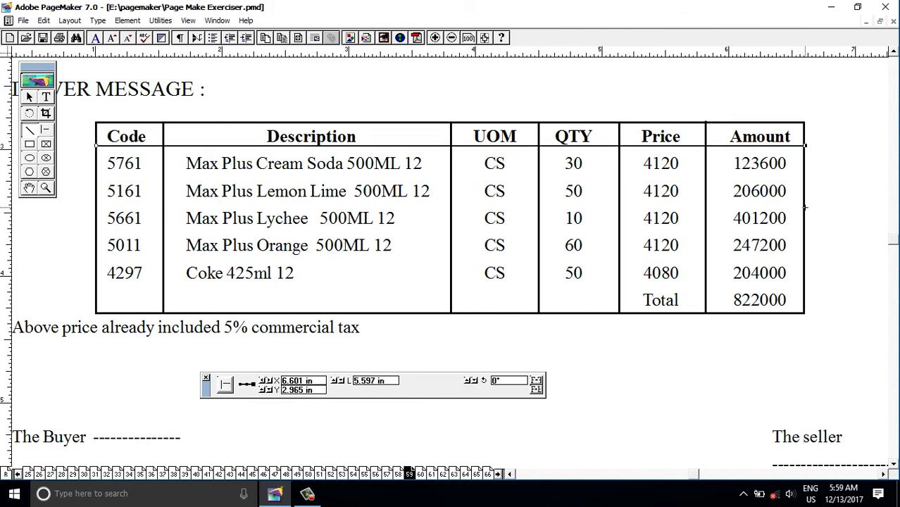
{"action": "key", "text": "Down"}
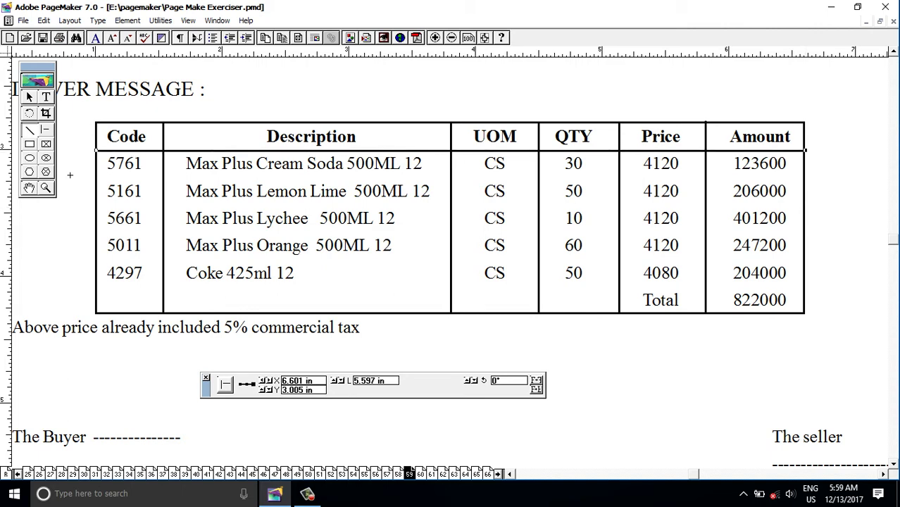
{"action": "left_click_drag", "start_coordinate": [94, 177], "coordinate": [792, 233]}
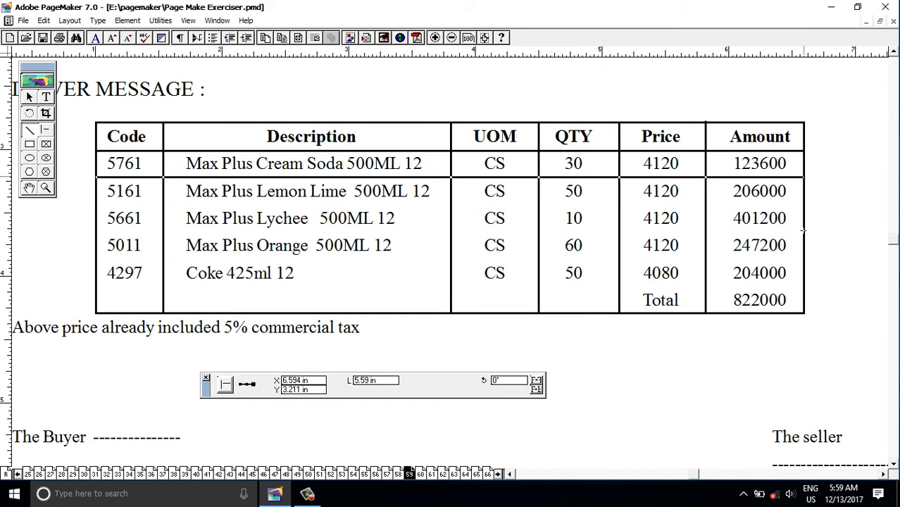
{"action": "left_click_drag", "start_coordinate": [792, 233], "coordinate": [803, 233]}
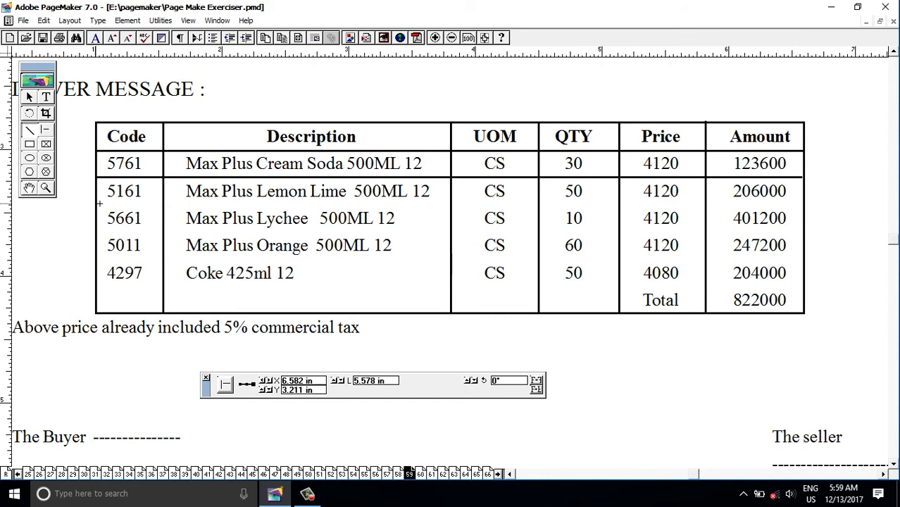
Step: Add rules below the 5161, 5661, 5011 and 4297 rows, nudging them into place
{"action": "left_click_drag", "start_coordinate": [99, 203], "coordinate": [803, 246]}
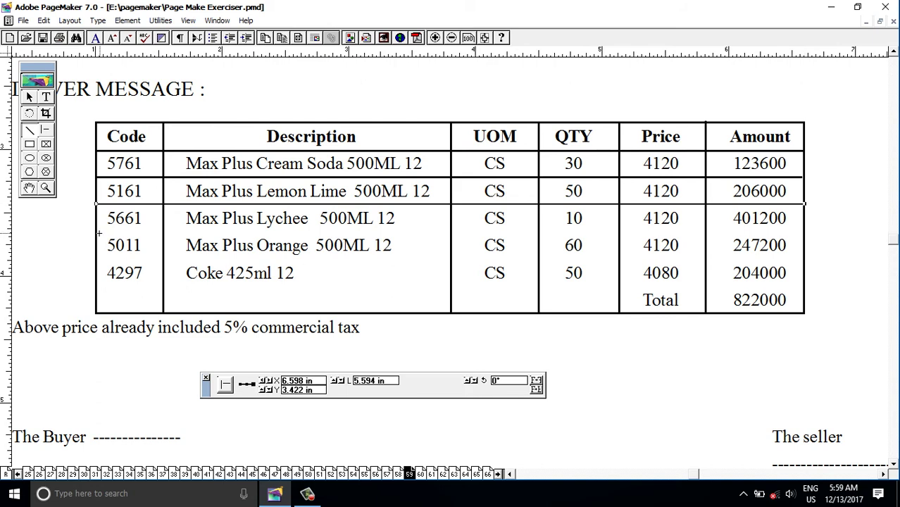
{"action": "left_click_drag", "start_coordinate": [97, 232], "coordinate": [783, 272]}
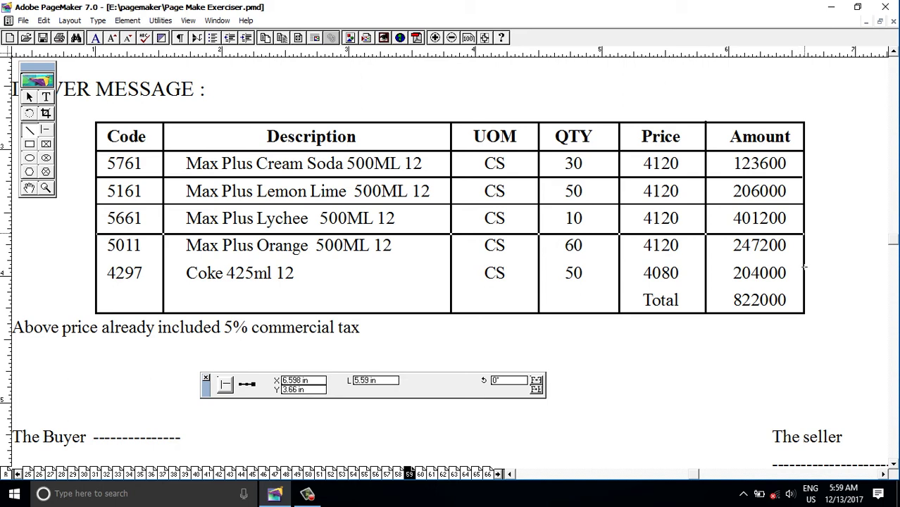
{"action": "left_click_drag", "start_coordinate": [783, 272], "coordinate": [803, 267]}
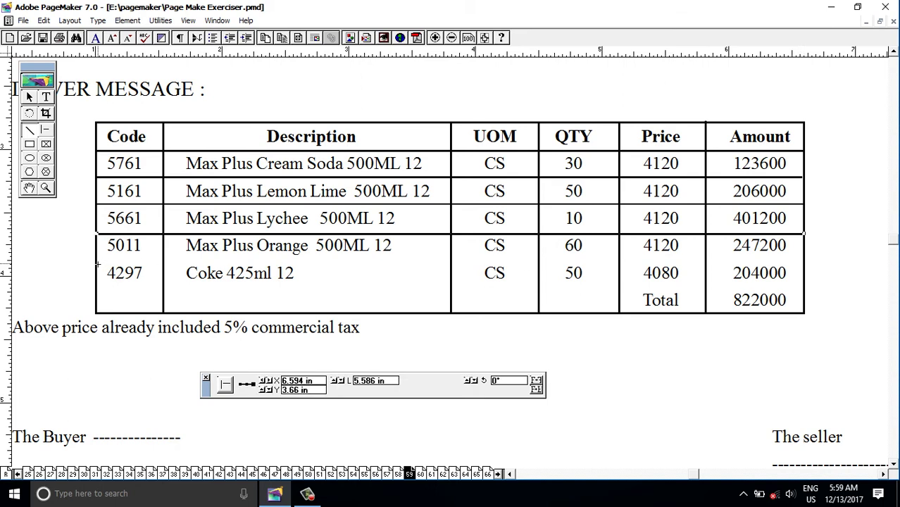
{"action": "mouse_move", "coordinate": [97, 267]}
{"action": "left_mouse_down"}
{"action": "mouse_move", "coordinate": [776, 259]}
{"action": "mouse_move", "coordinate": [803, 269]}
{"action": "left_mouse_up"}
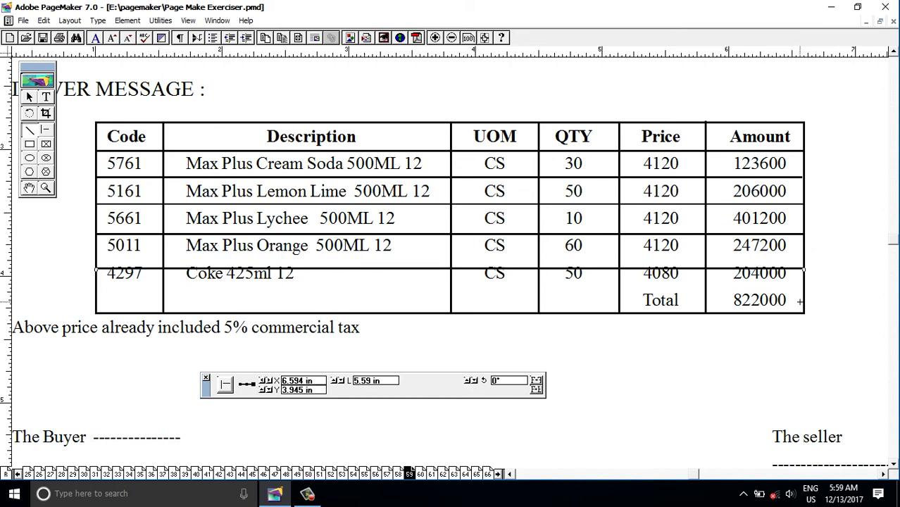
{"action": "key", "text": "Up"}
{"action": "key", "text": "Up"}
{"action": "key", "text": "Up"}
{"action": "key", "text": "Up"}
{"action": "key", "text": "Up"}
{"action": "key", "text": "Up"}
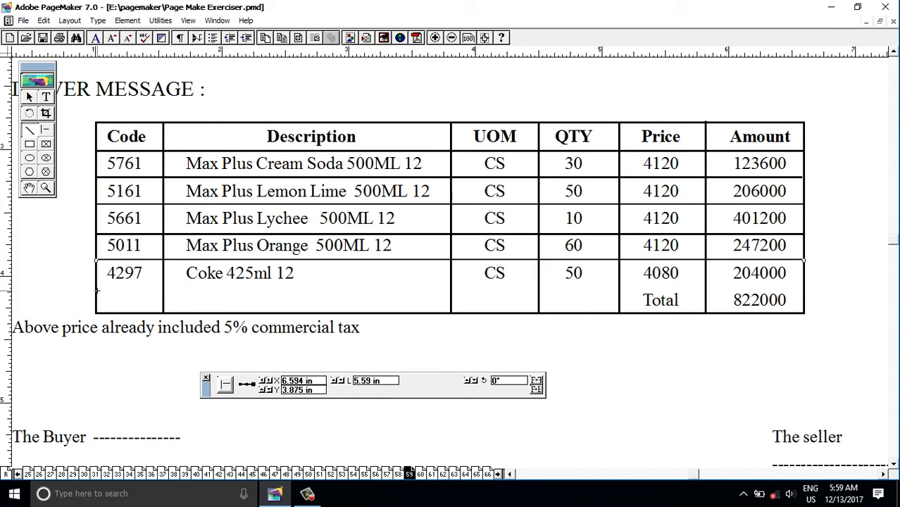
{"action": "left_click_drag", "start_coordinate": [98, 290], "coordinate": [800, 291]}
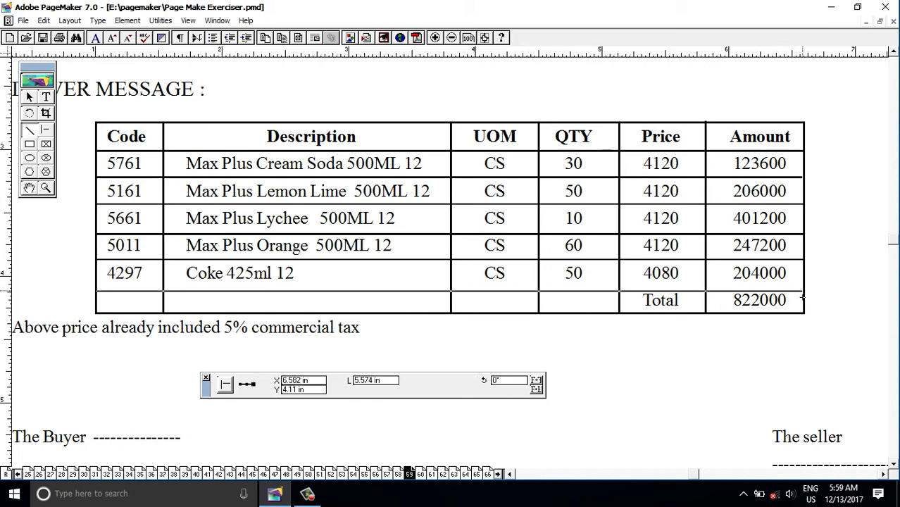
{"action": "left_click_drag", "start_coordinate": [800, 297], "coordinate": [804, 293]}
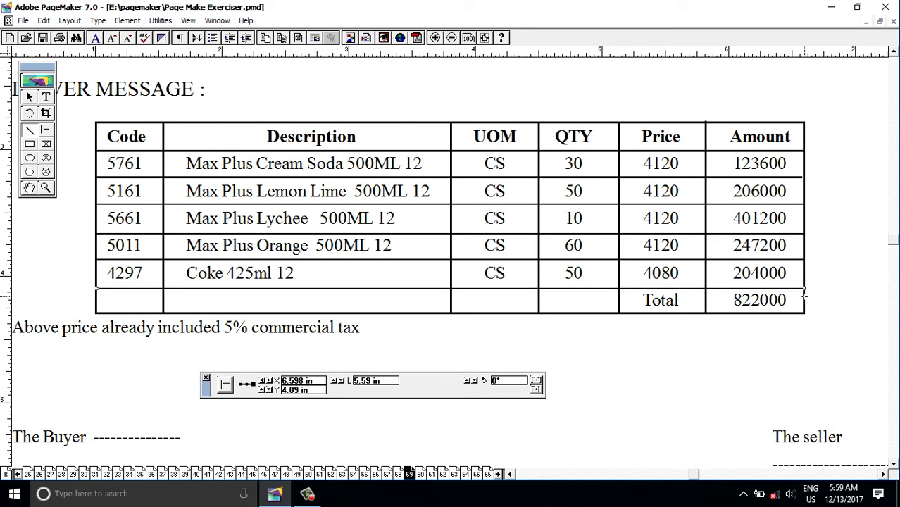
{"action": "key", "text": "Up"}
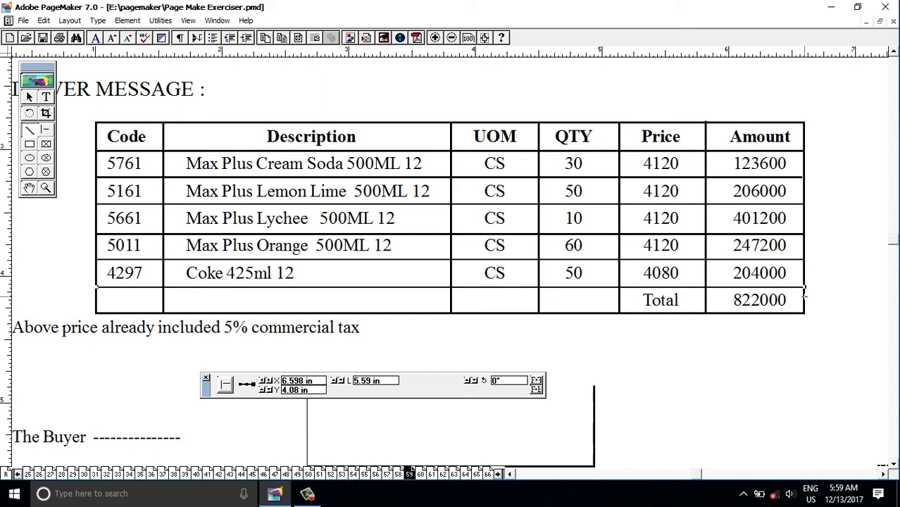
Step: Fit the page in view and group the table, lines and text of the delivery note
{"action": "key", "text": "ctrl+0"}
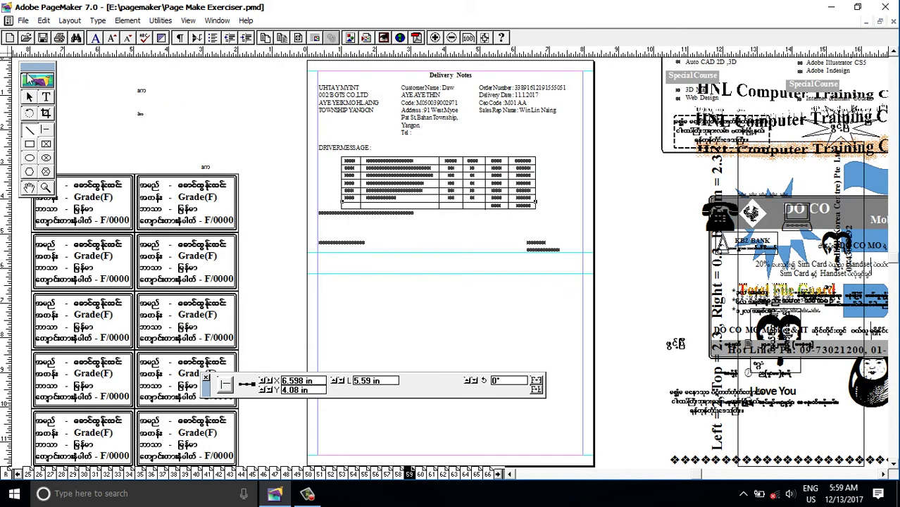
{"action": "left_click", "coordinate": [29, 97]}
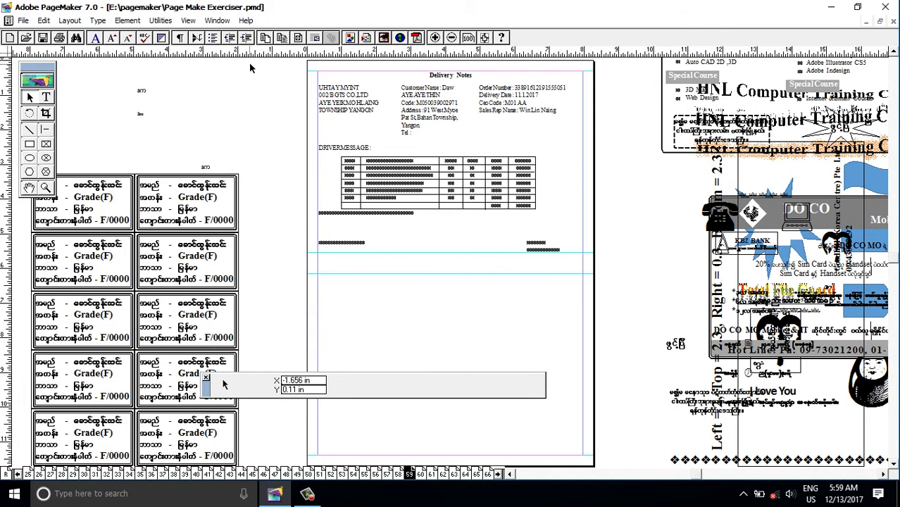
{"action": "mouse_move", "coordinate": [249, 64]}
{"action": "left_mouse_down"}
{"action": "mouse_move", "coordinate": [381, 103]}
{"action": "mouse_move", "coordinate": [628, 288]}
{"action": "left_mouse_up"}
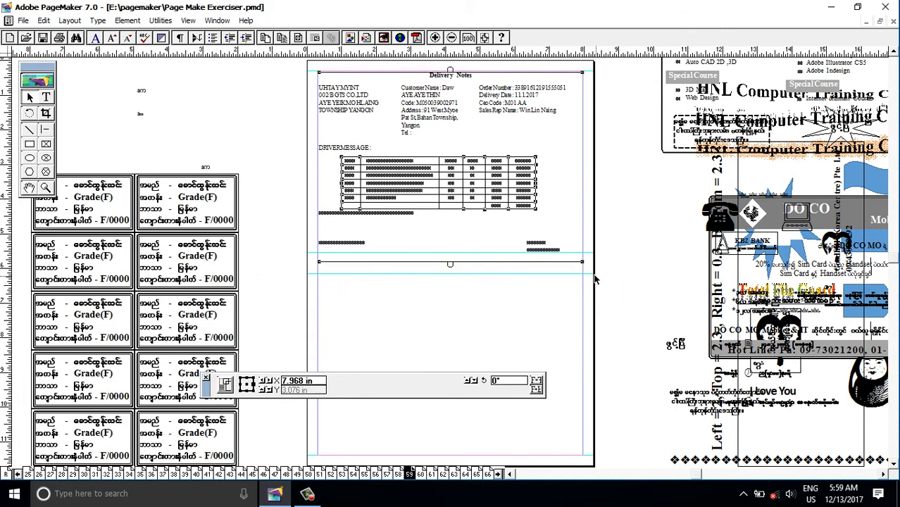
{"action": "key", "text": "ctrl+g"}
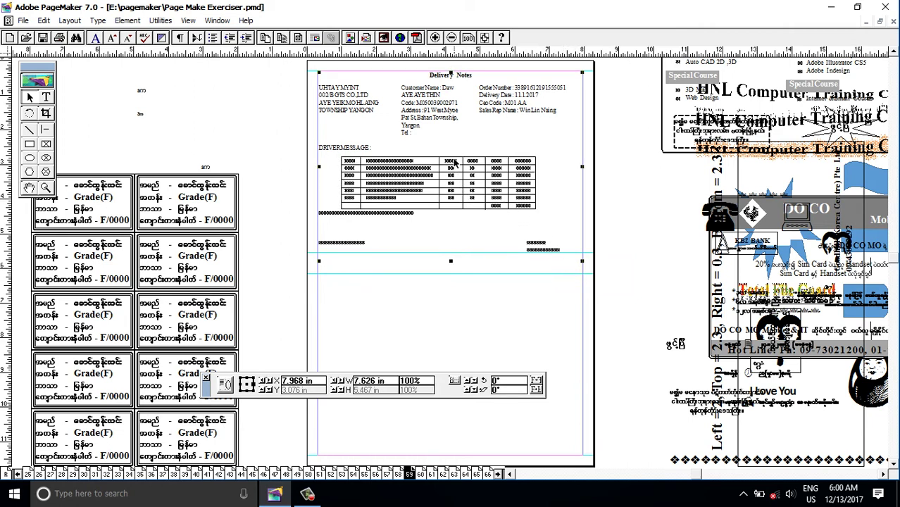
Step: Place a copy of the grouped note in the lower half of the page and nudge it down
{"action": "left_click_drag", "start_coordinate": [454, 149], "coordinate": [452, 349]}
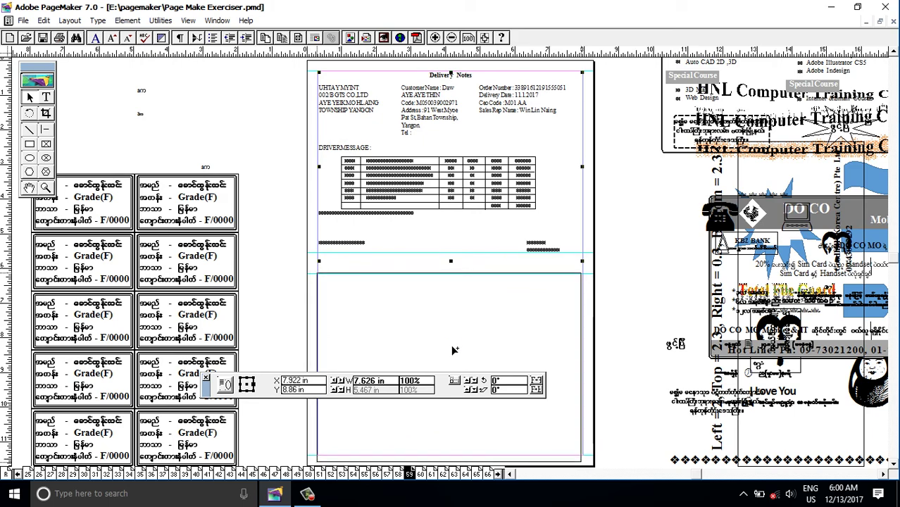
{"action": "left_click_drag", "start_coordinate": [452, 349], "coordinate": [453, 351]}
{"action": "scroll", "coordinate": [519, 344], "scroll_direction": "down", "scroll_amount": 3}
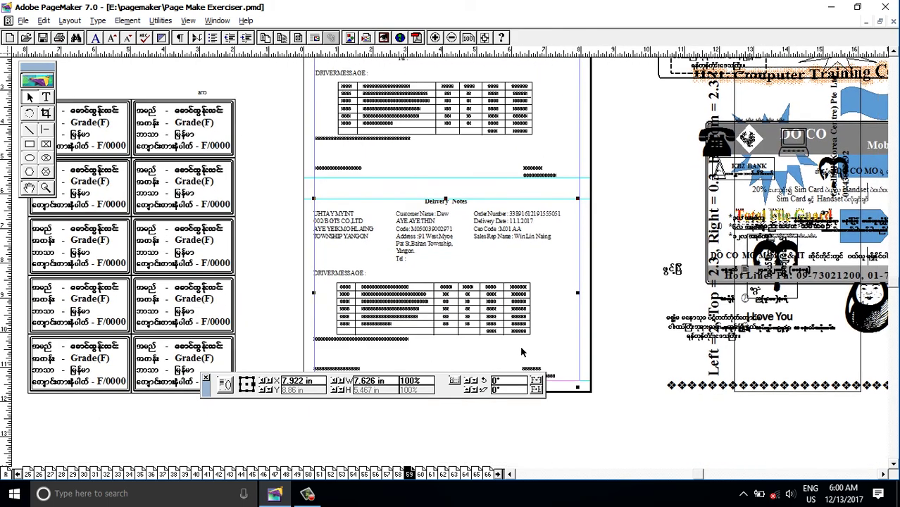
{"action": "scroll", "coordinate": [503, 324], "scroll_direction": "down", "scroll_amount": 4}
{"action": "scroll", "coordinate": [520, 285], "scroll_direction": "up", "scroll_amount": 5}
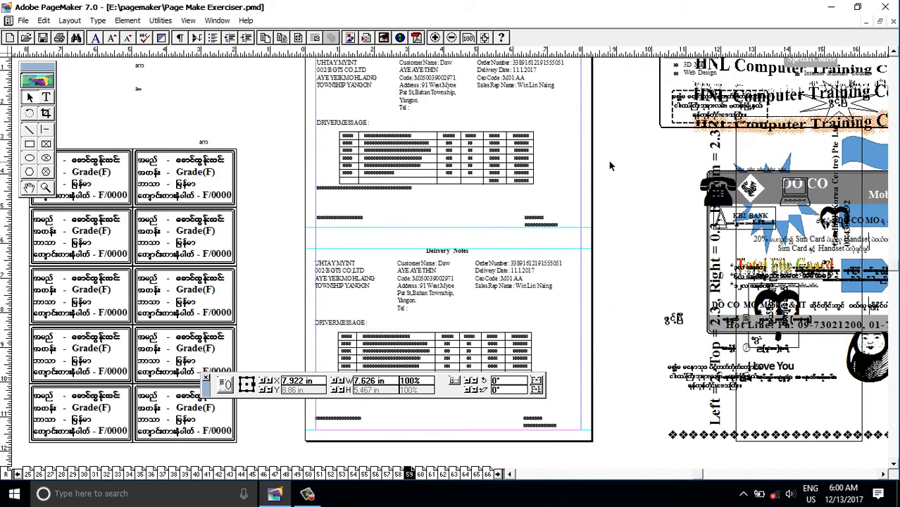
{"action": "left_click", "coordinate": [609, 161]}
{"action": "left_click", "coordinate": [521, 296]}
{"action": "key", "text": "Down"}
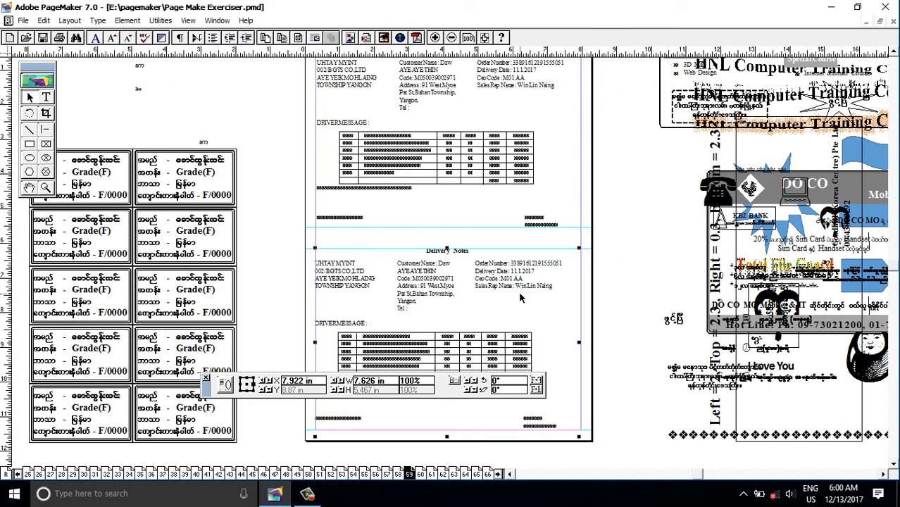
{"action": "left_click", "coordinate": [635, 169]}
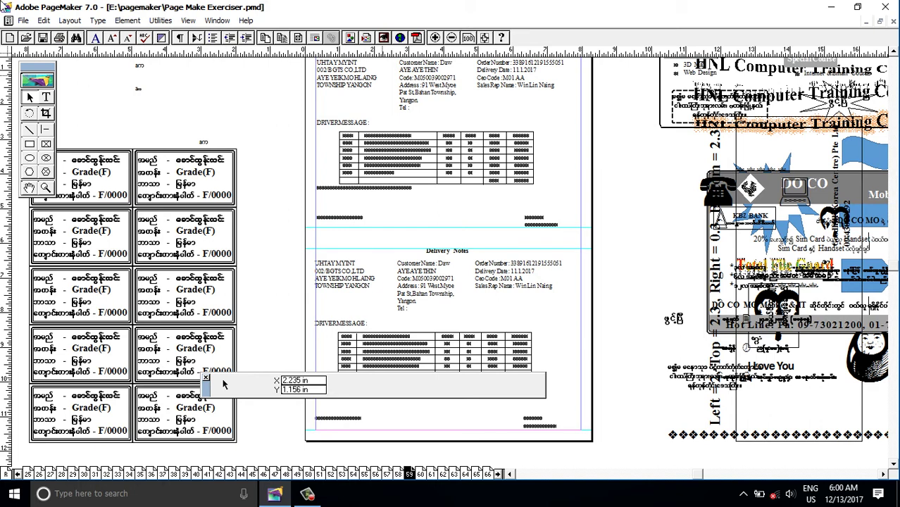
{"action": "key", "text": "ctrl+2"}
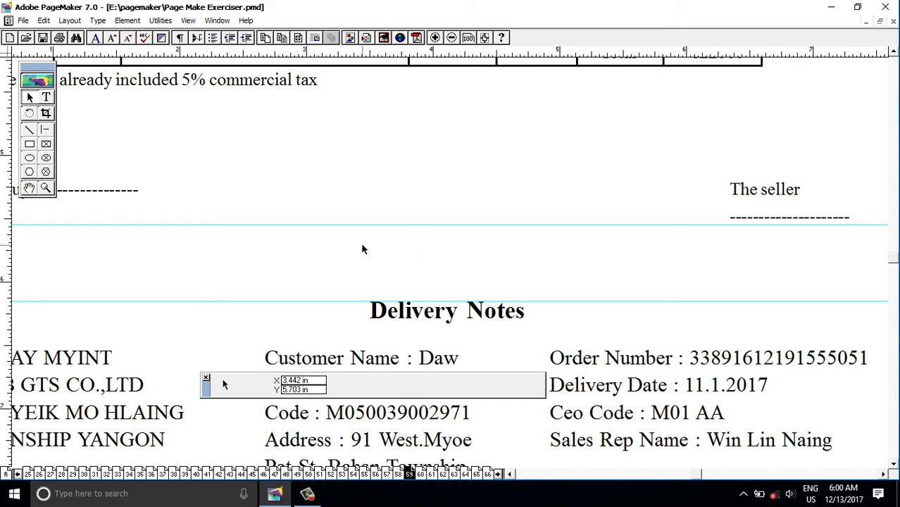
Step: Draw a temporary rectangle filling the gap between the two existing guides
{"action": "left_click", "coordinate": [30, 144]}
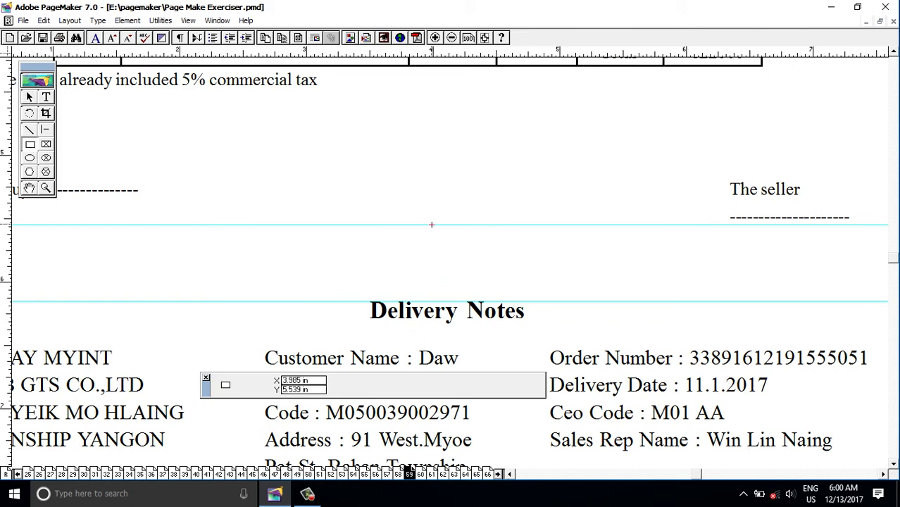
{"action": "left_click_drag", "start_coordinate": [431, 225], "coordinate": [525, 292]}
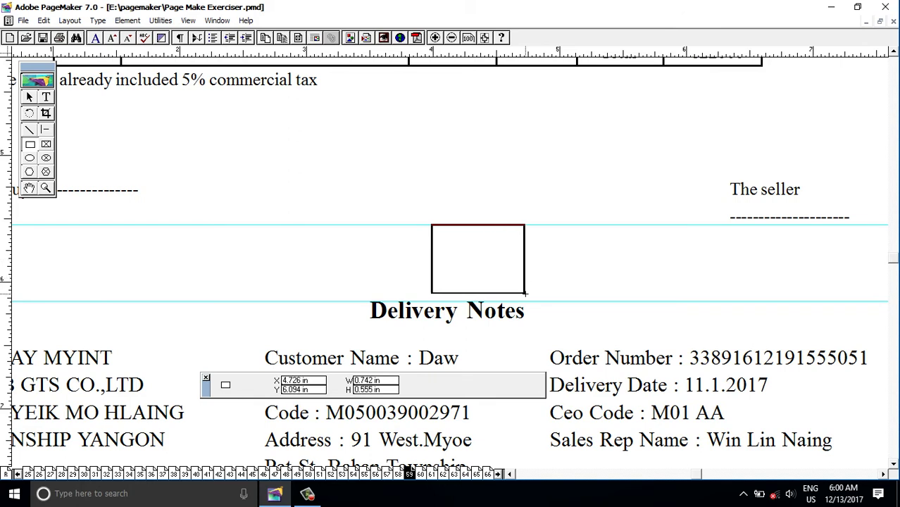
{"action": "left_click_drag", "start_coordinate": [525, 292], "coordinate": [516, 301]}
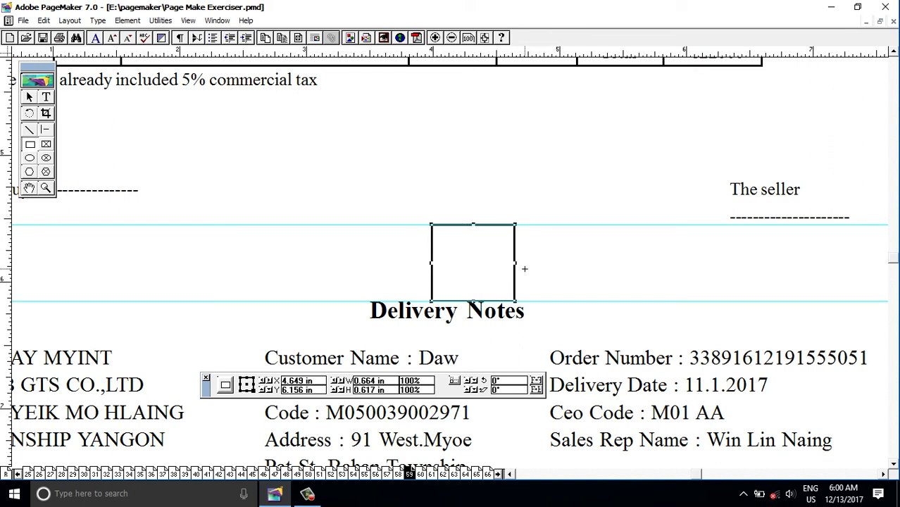
{"action": "left_click", "coordinate": [432, 266]}
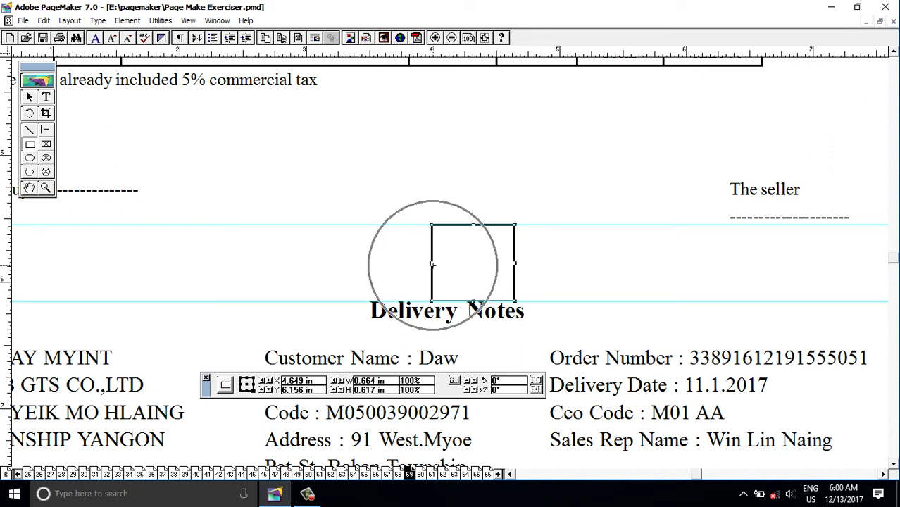
{"action": "left_click", "coordinate": [432, 264]}
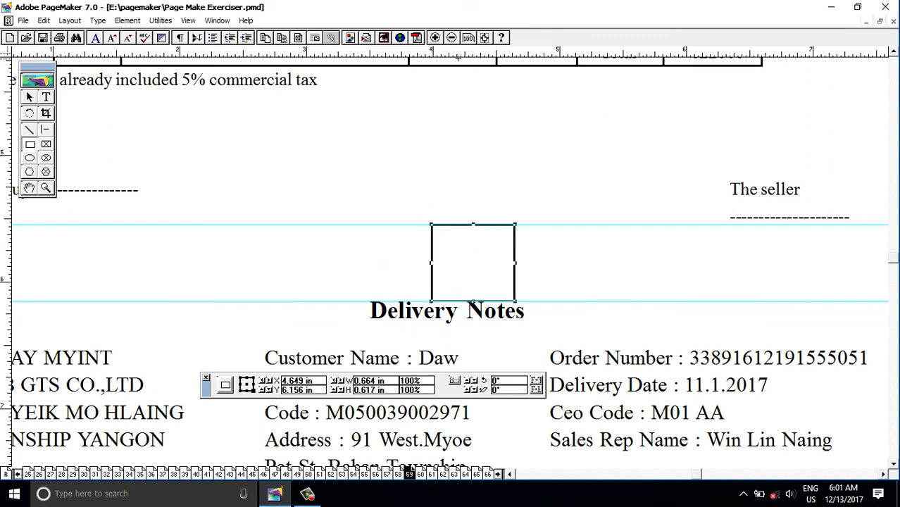
Step: Place a new horizontal ruler guide at the box's vertical midpoint, then select the box
{"action": "left_click_drag", "start_coordinate": [458, 56], "coordinate": [483, 263]}
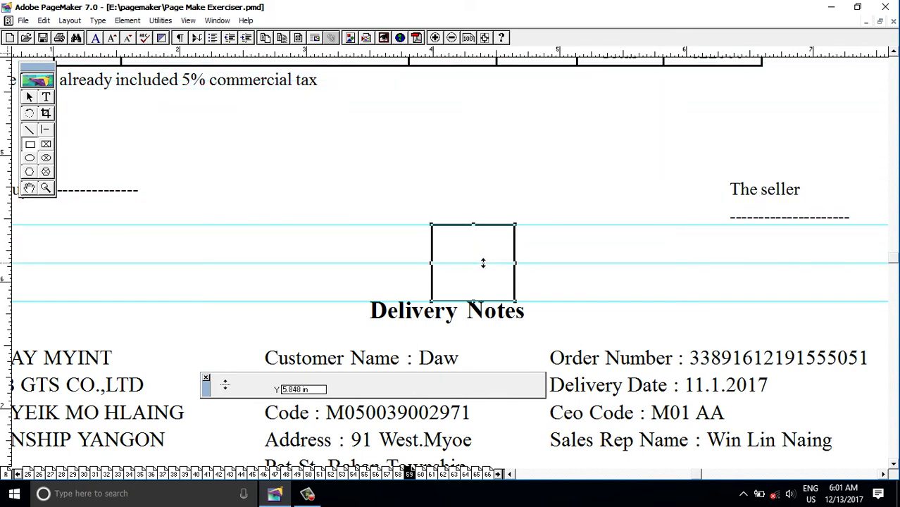
{"action": "left_click_drag", "start_coordinate": [483, 263], "coordinate": [483, 263]}
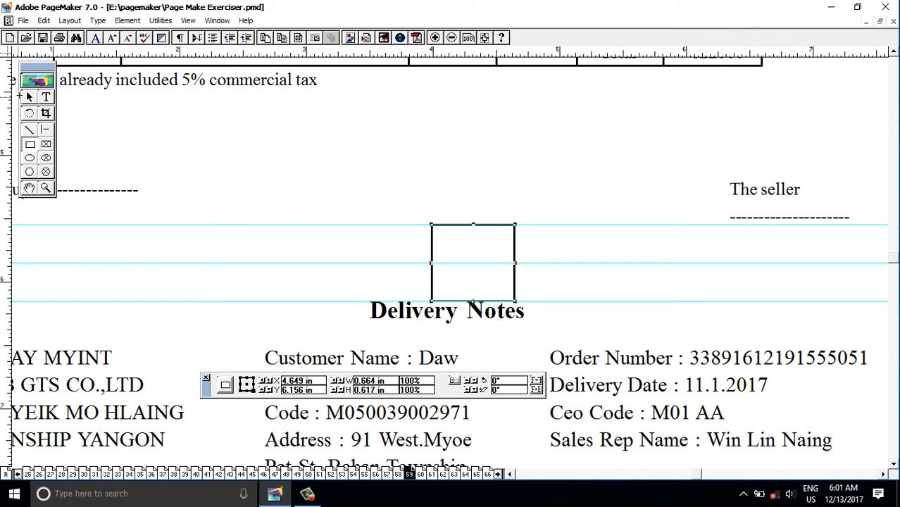
{"action": "left_click", "coordinate": [29, 98]}
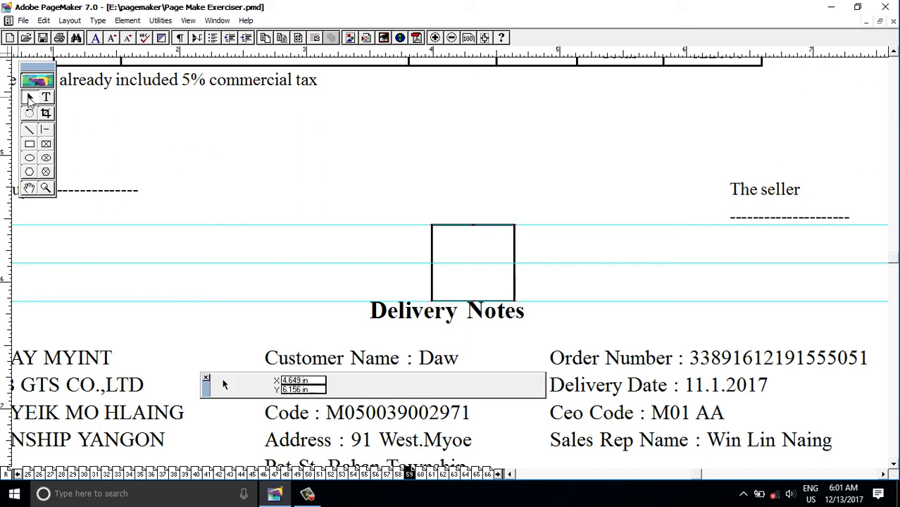
{"action": "left_click", "coordinate": [432, 284]}
Step: Delete the temporary box and draw a short cut mark on the midpoint guide at the left edge
{"action": "key", "text": "Delete"}
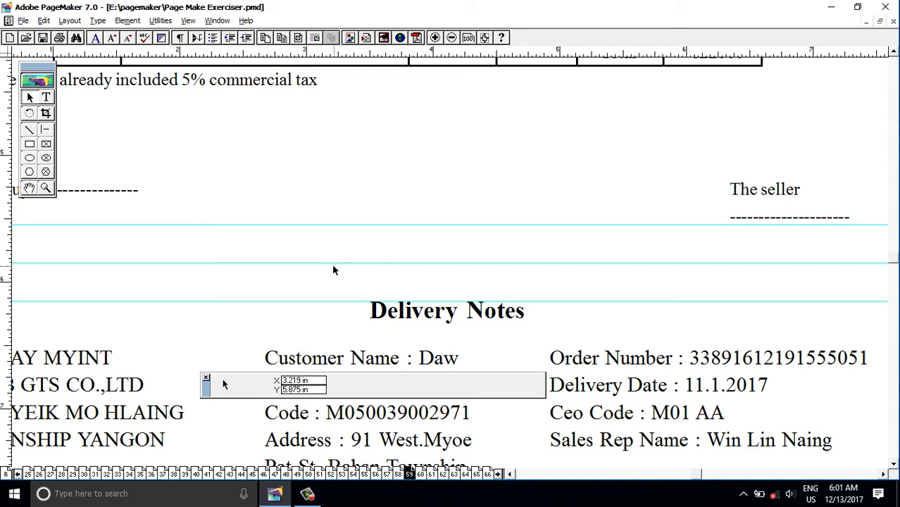
{"action": "mouse_move", "coordinate": [587, 264]}
{"action": "left_mouse_down"}
{"action": "mouse_move", "coordinate": [605, 262]}
{"action": "mouse_move", "coordinate": [385, 267]}
{"action": "left_mouse_up"}
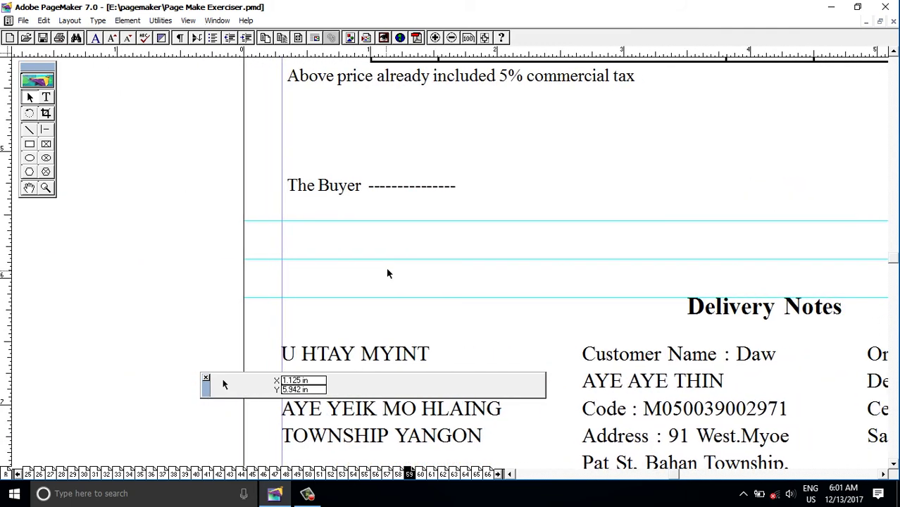
{"action": "left_click", "coordinate": [29, 131]}
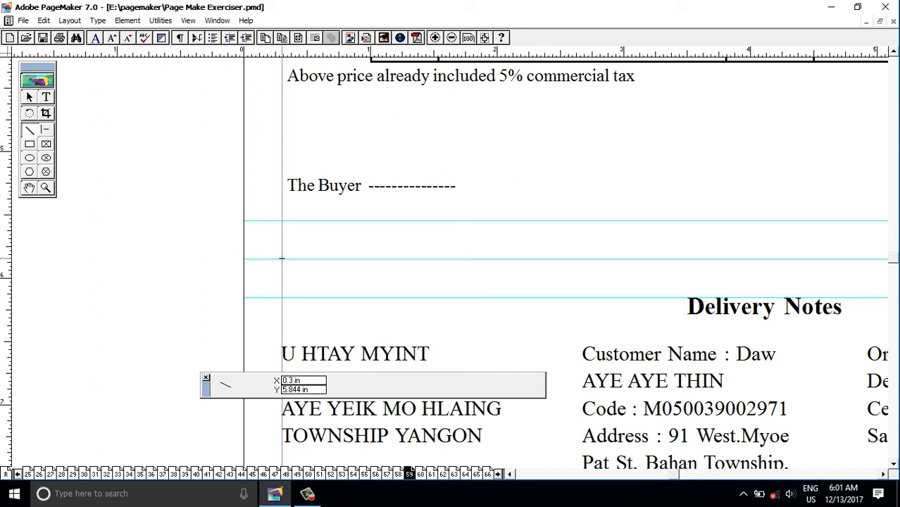
{"action": "mouse_move", "coordinate": [282, 259]}
{"action": "left_mouse_down"}
{"action": "mouse_move", "coordinate": [328, 259]}
{"action": "mouse_move", "coordinate": [319, 259]}
{"action": "left_mouse_up"}
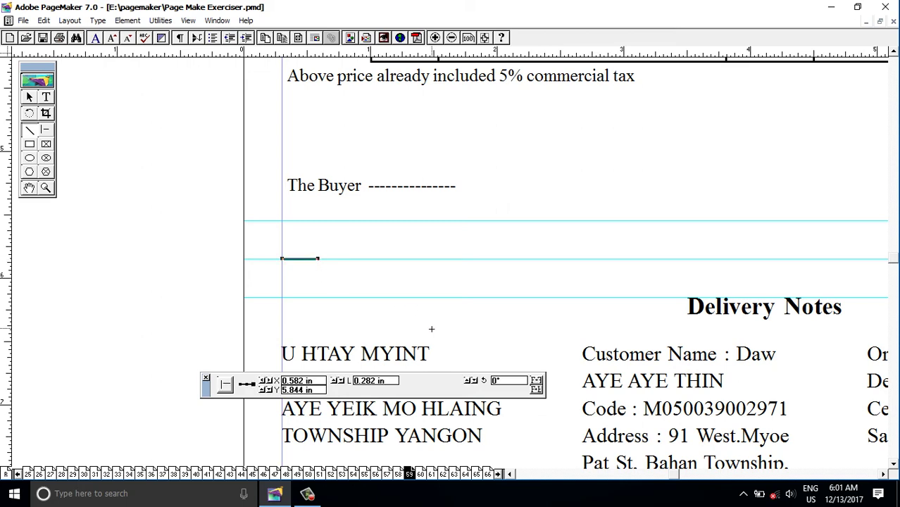
Step: Draw a matching short cut mark on the midpoint guide at the right edge
{"action": "scroll", "coordinate": [290, 305], "scroll_direction": "right", "scroll_amount": 1}
{"action": "scroll", "coordinate": [302, 301], "scroll_direction": "right", "scroll_amount": 5}
{"action": "scroll", "coordinate": [387, 298], "scroll_direction": "right", "scroll_amount": 4}
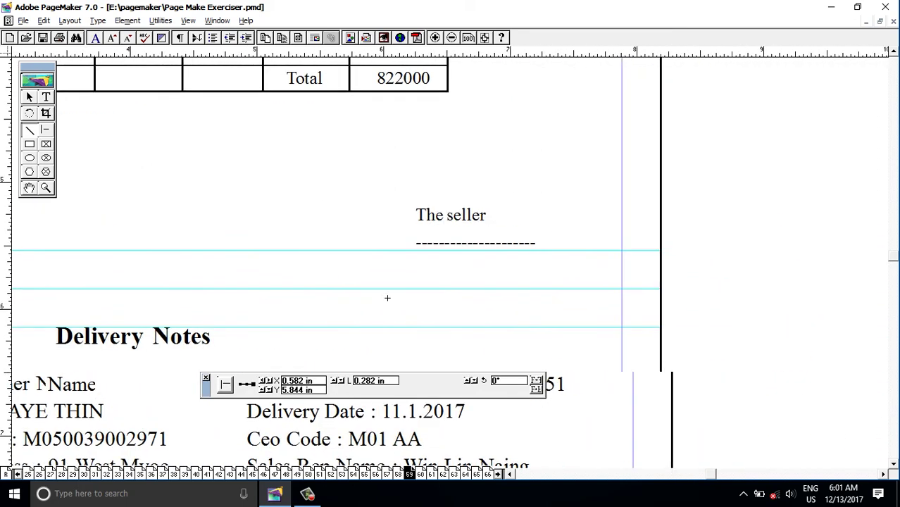
{"action": "scroll", "coordinate": [387, 298], "scroll_direction": "right", "scroll_amount": 1}
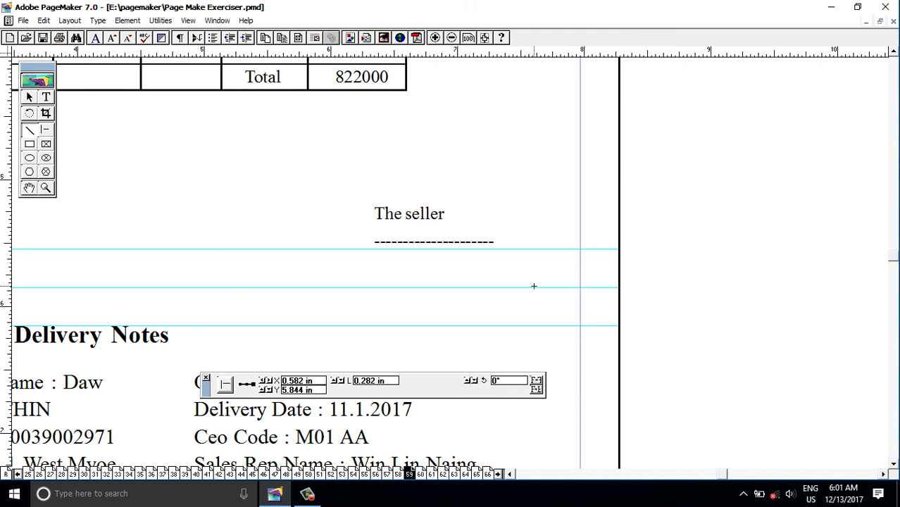
{"action": "left_click_drag", "start_coordinate": [531, 287], "coordinate": [581, 287]}
Step: Clear all guides from the page using the Grid Manager plug-in
{"action": "key", "text": "ctrl+0"}
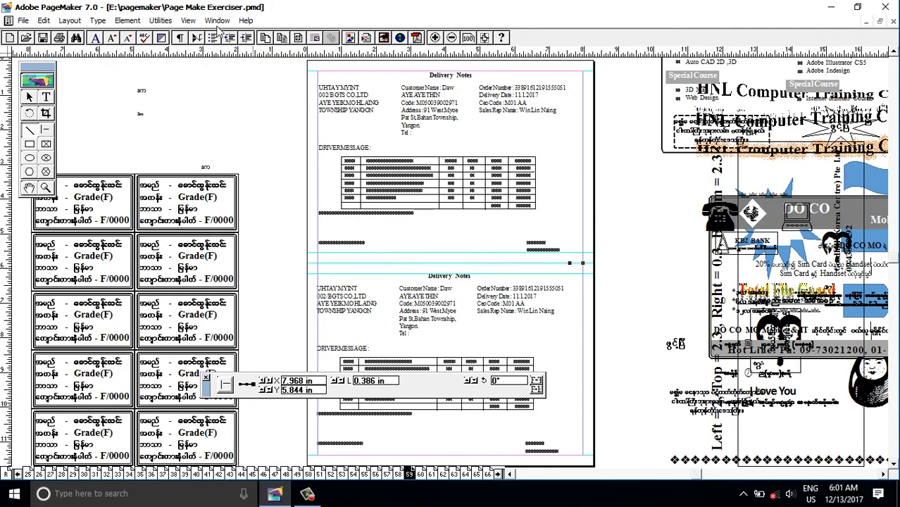
{"action": "left_click", "coordinate": [160, 20]}
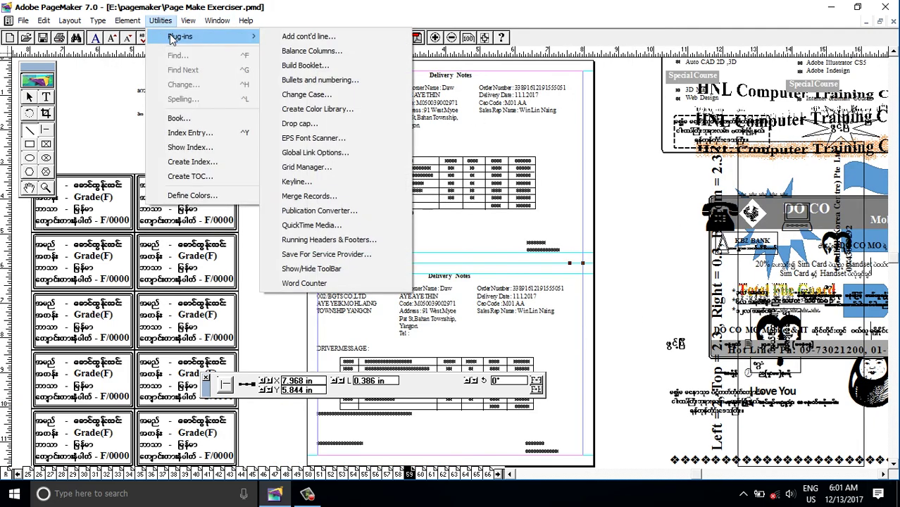
{"action": "mouse_move", "coordinate": [181, 36]}
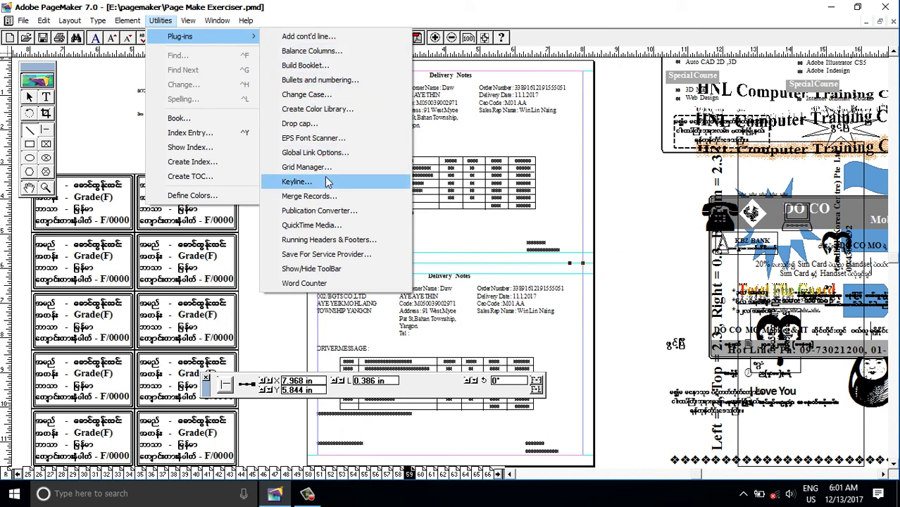
{"action": "left_click", "coordinate": [325, 167]}
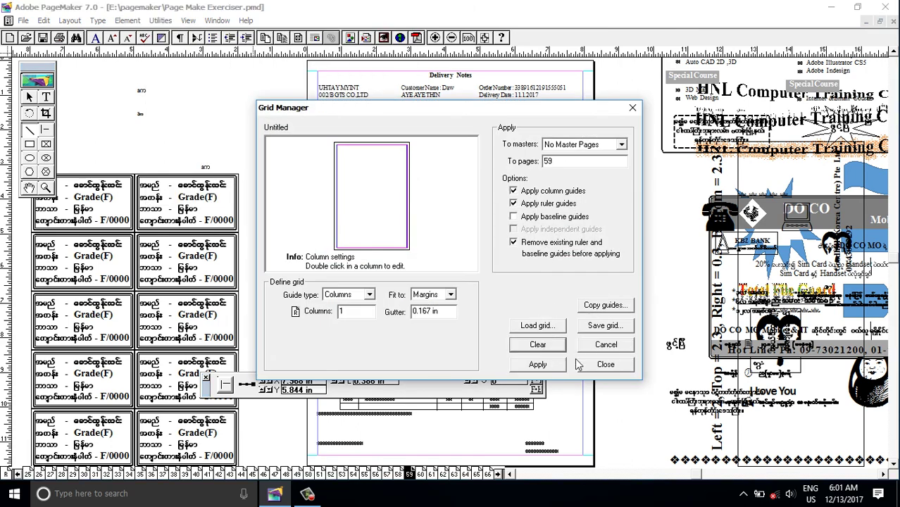
{"action": "left_click", "coordinate": [604, 364]}
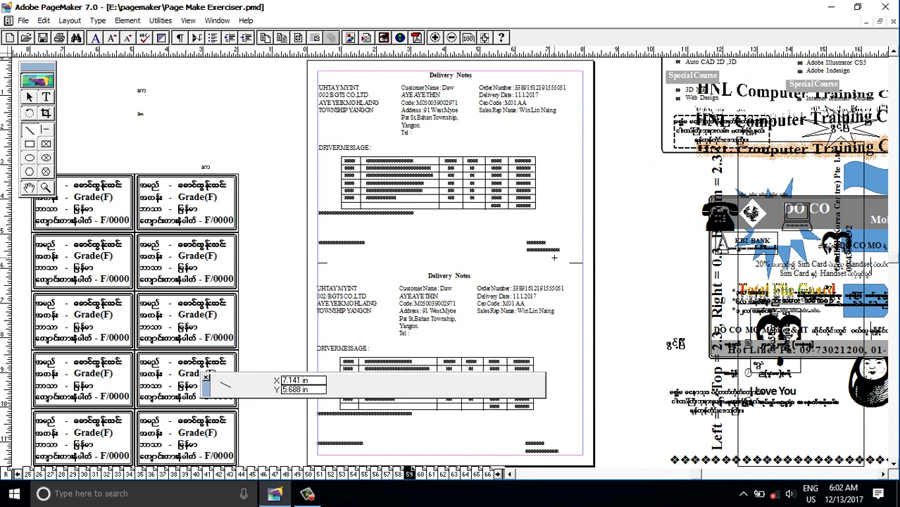
Step: Zoom in to inspect both cut marks, fit the page again, and bring up Print Document
{"action": "key", "text": "ctrl+2"}
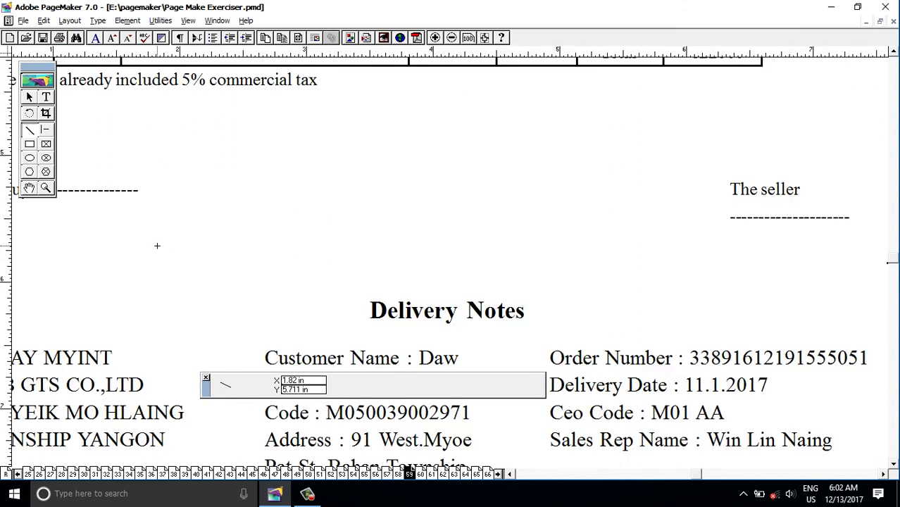
{"action": "scroll", "coordinate": [156, 245], "scroll_direction": "left", "scroll_amount": 5}
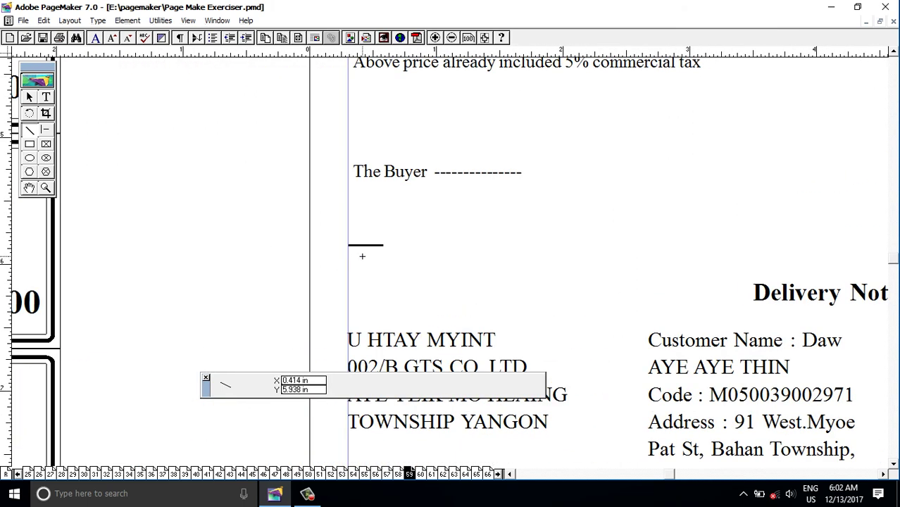
{"action": "scroll", "coordinate": [384, 273], "scroll_direction": "right", "scroll_amount": 3}
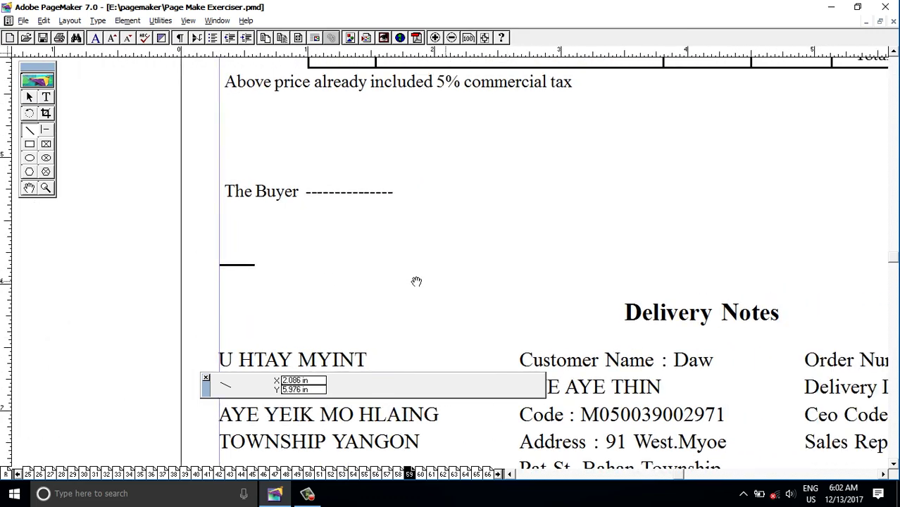
{"action": "key", "text": "ctrl+0"}
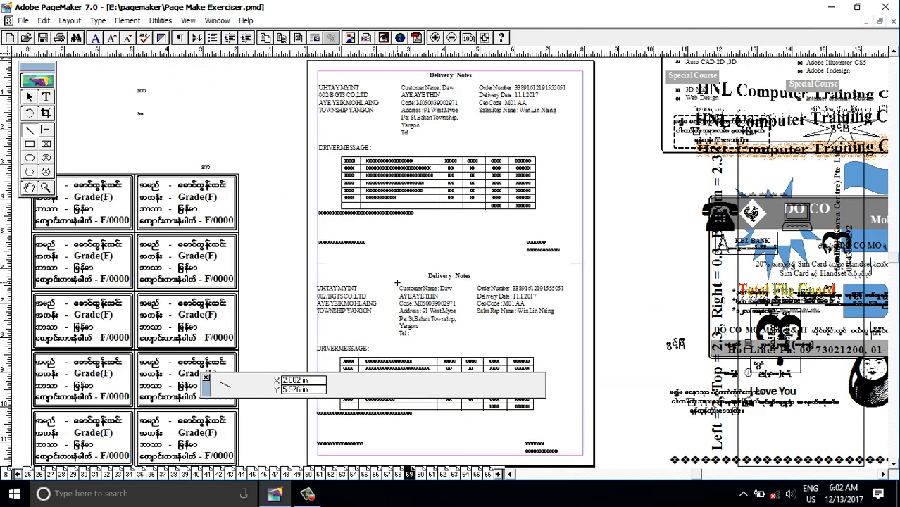
{"action": "key", "text": "ctrl+p"}
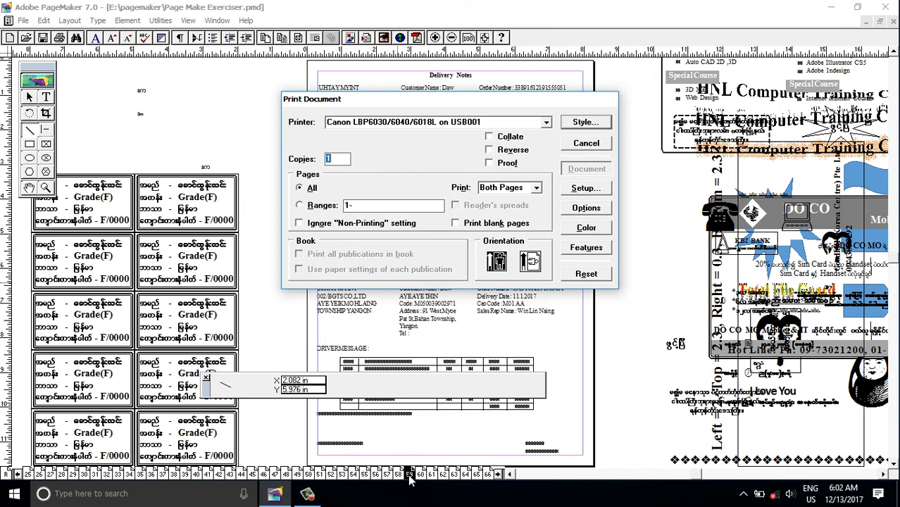
Step: Set the print range to page 59, confirm the Canon printer properties, and print
{"action": "double_click", "coordinate": [352, 206]}
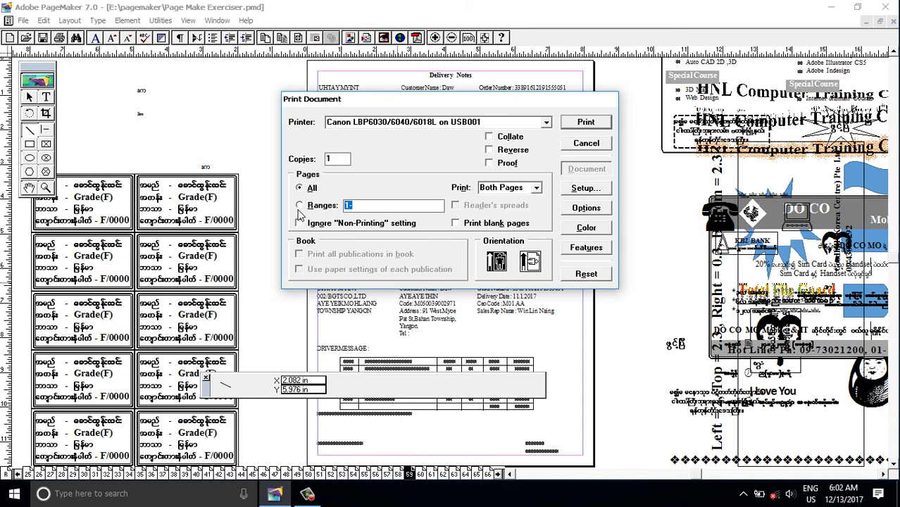
{"action": "type", "text": "59"}
{"action": "left_click", "coordinate": [586, 190]}
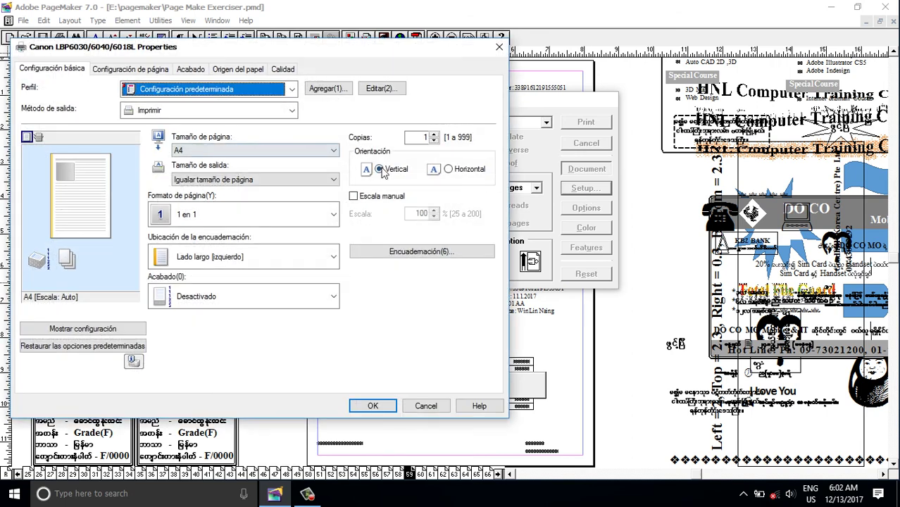
{"action": "left_click", "coordinate": [386, 174]}
{"action": "left_click", "coordinate": [392, 176]}
{"action": "left_click", "coordinate": [373, 406]}
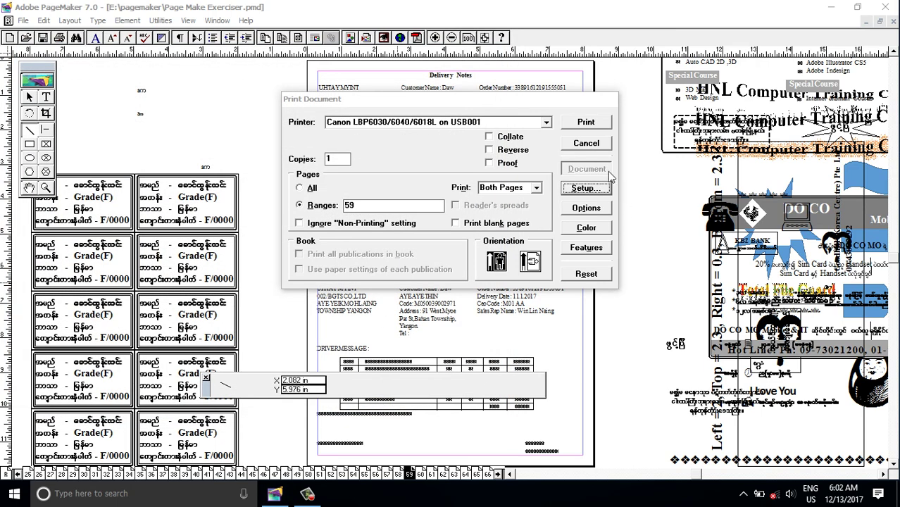
{"action": "left_click", "coordinate": [585, 124]}
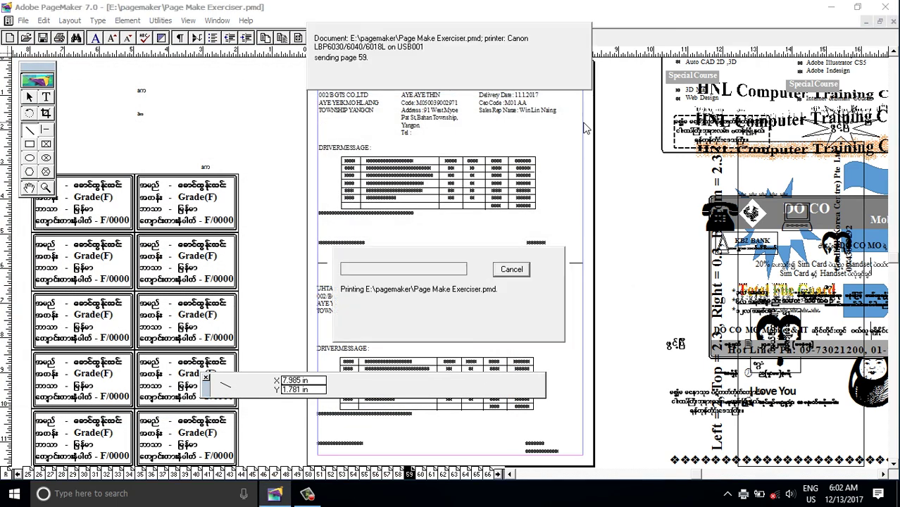